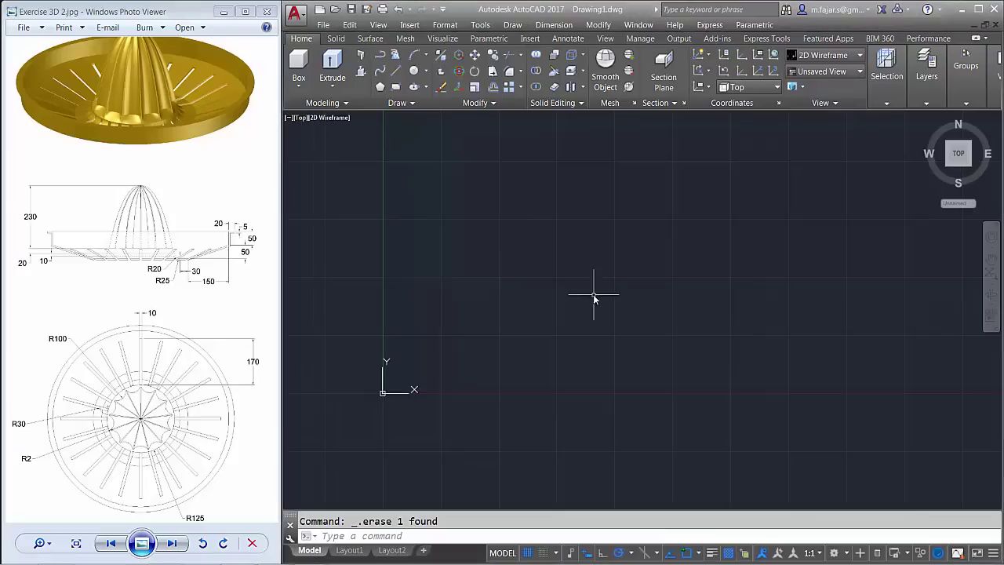
# Draw the base circle with radius 100
pyautogui.write('c')
pyautogui.press('Return')
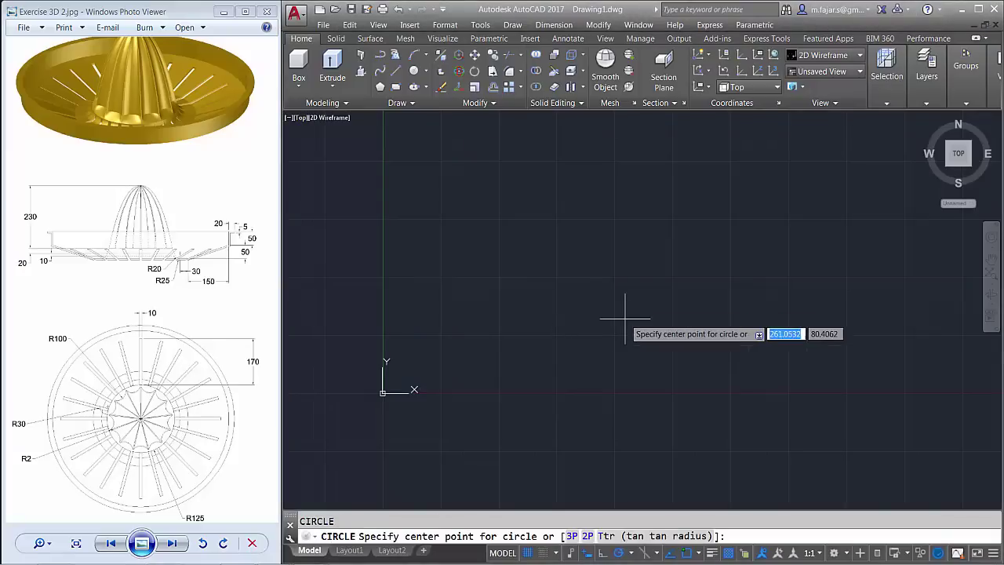
pyautogui.click(624, 318)
pyautogui.write('100')
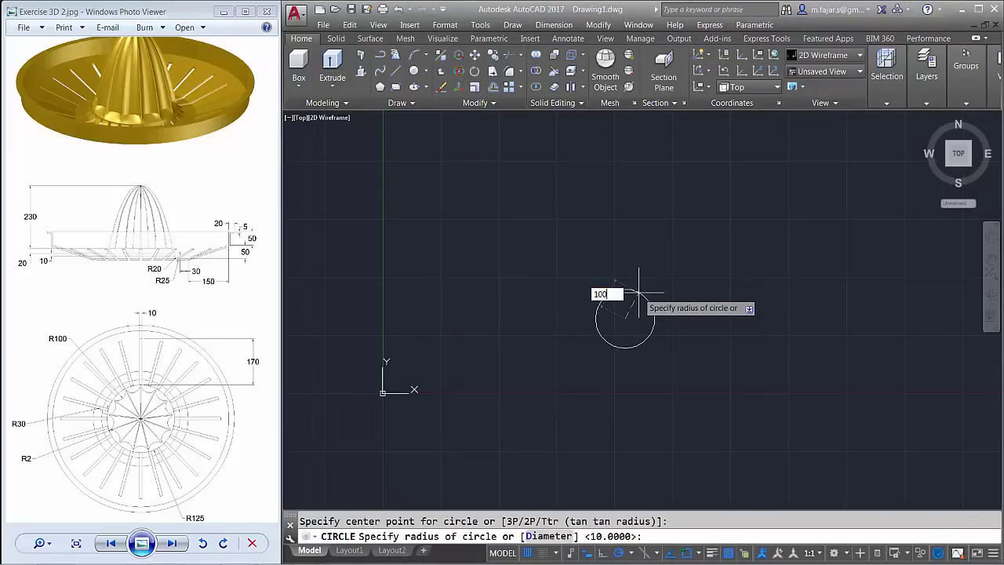
pyautogui.press('Return')
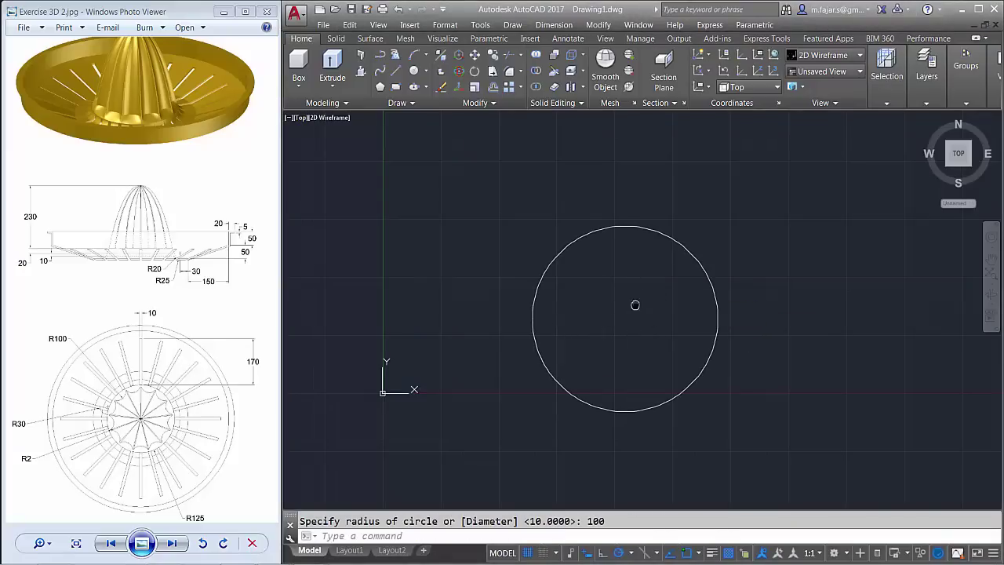
pyautogui.moveTo(636, 304); pyautogui.dragTo(641, 319, button='middle')
# Draw a vertical line straight up from the circle's top point
pyautogui.write('l')
pyautogui.press('Return')
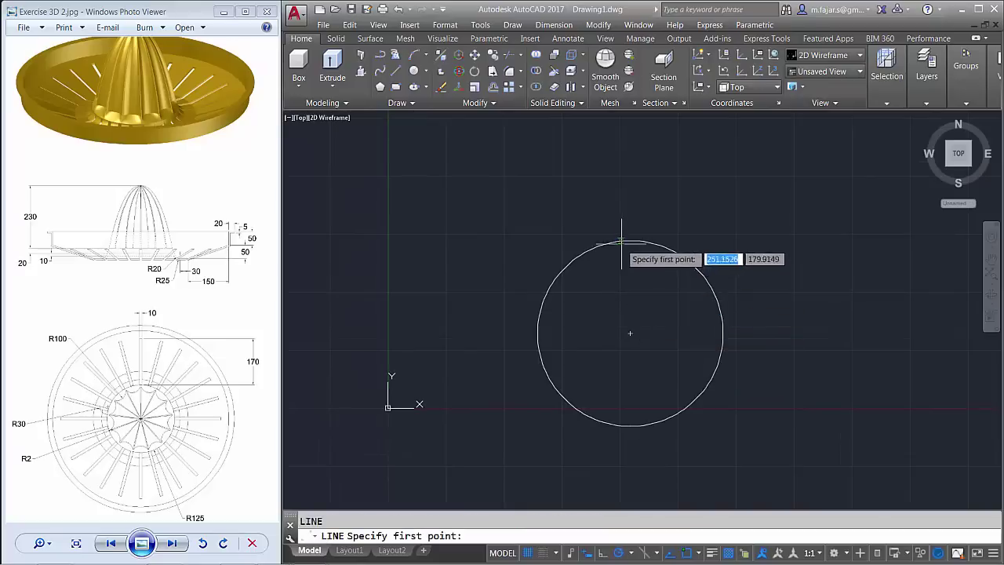
pyautogui.click(630, 240)
pyautogui.click(628, 181)
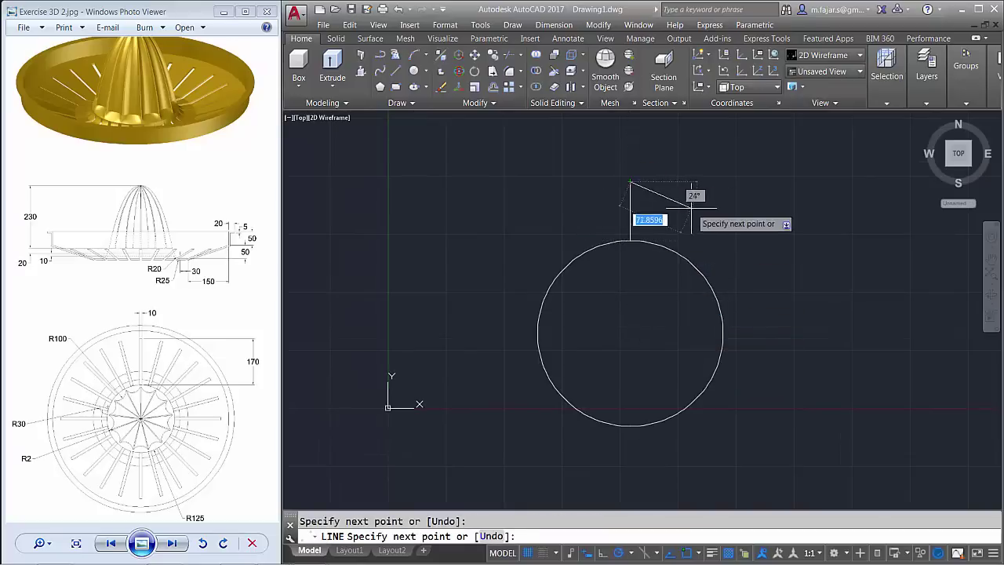
pyautogui.press('Return')
pyautogui.write('c')
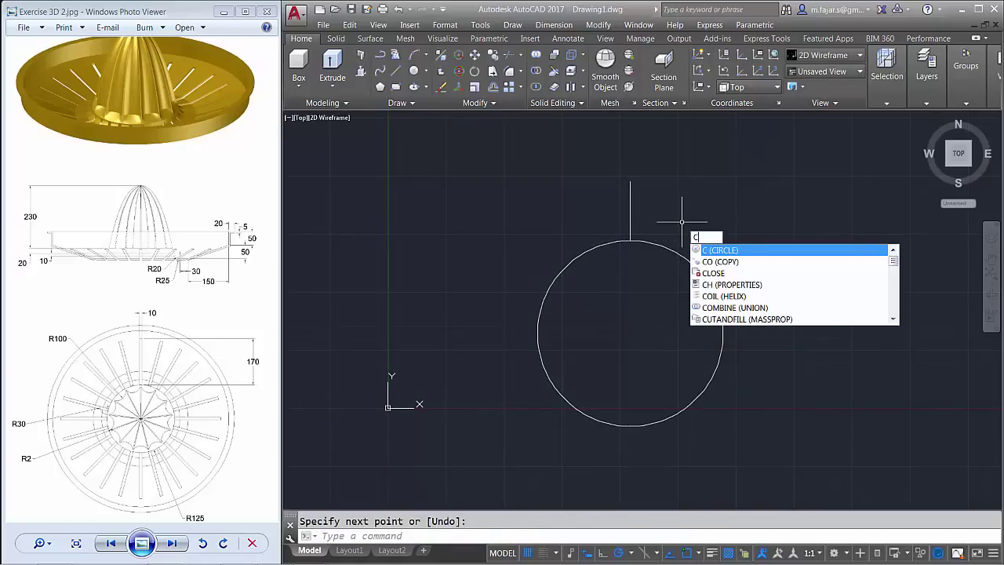
# Add a radius 30 circle tangent to the vertical line and the big circle
pyautogui.press('Return')
pyautogui.write('ttr')
pyautogui.press('Return')
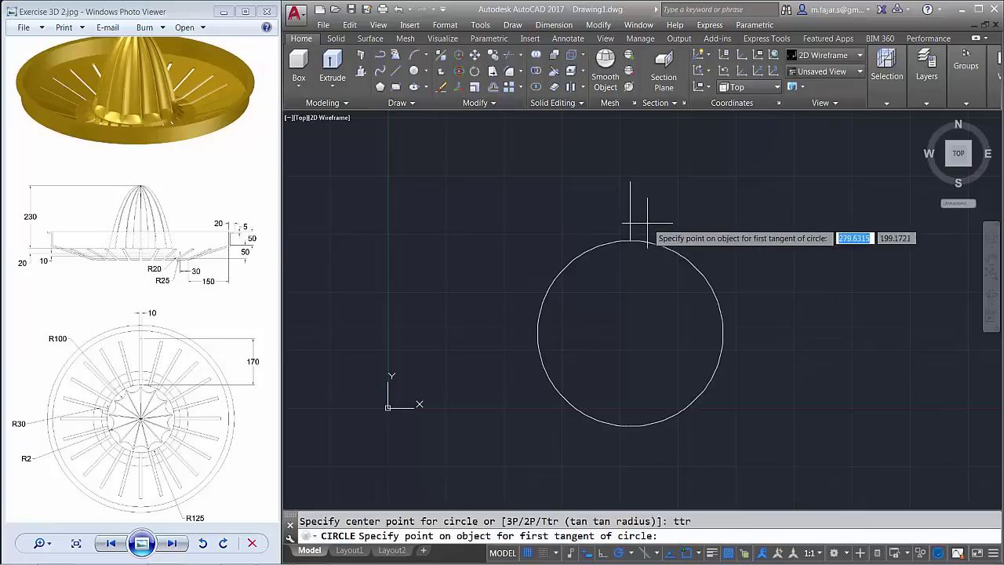
pyautogui.click(631, 213)
pyautogui.click(602, 244)
pyautogui.write('30')
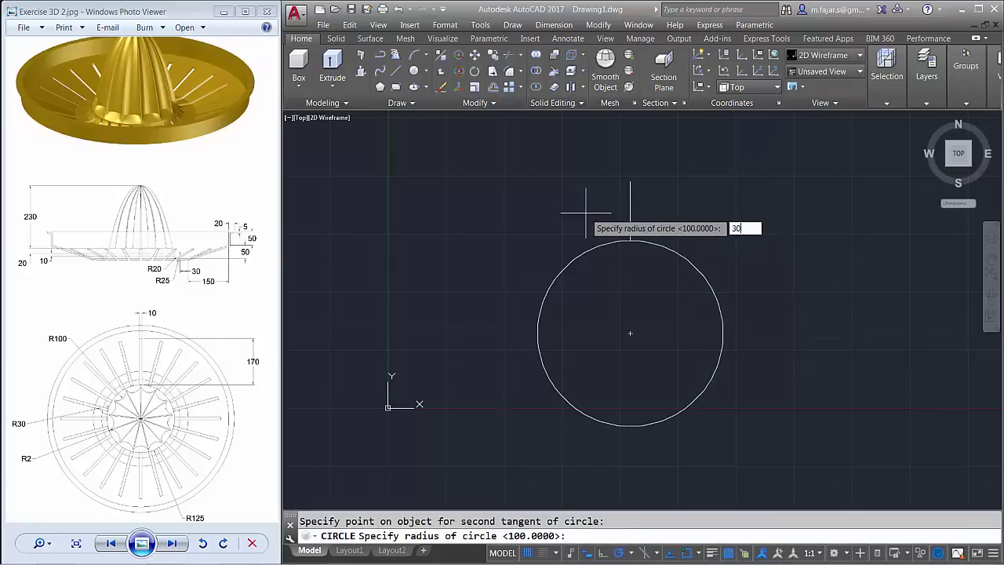
pyautogui.press('Return')
pyautogui.scroll(2, 631, 243)
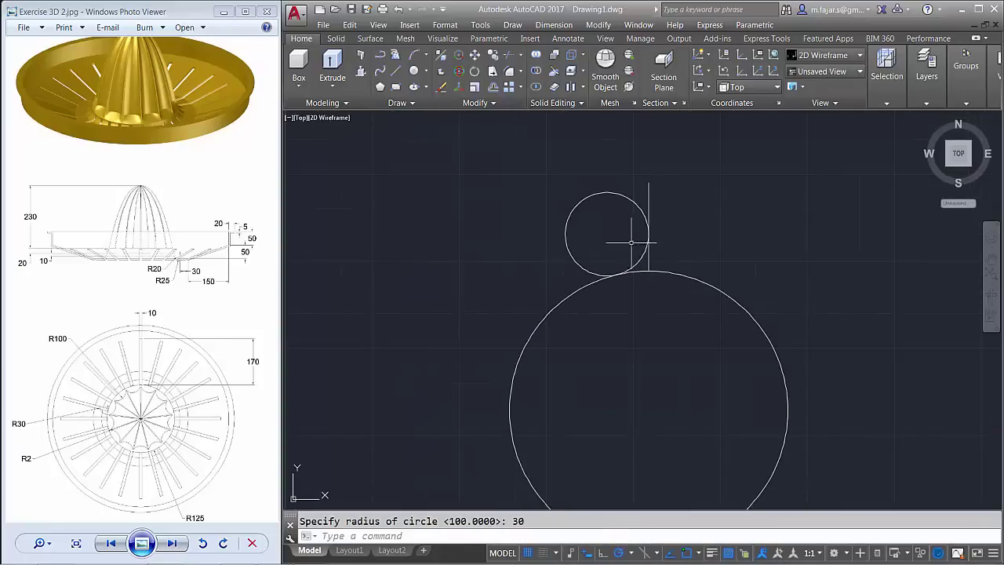
pyautogui.write('TR')
# Trim the small circle down to a single cusp arc
pyautogui.press('Return')
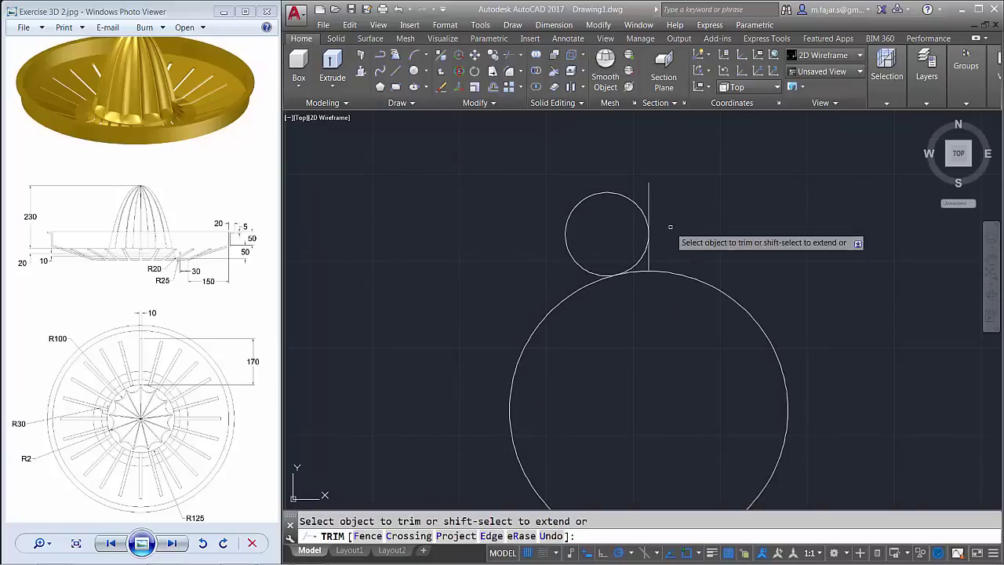
pyautogui.click(668, 174)
pyautogui.click(643, 189)
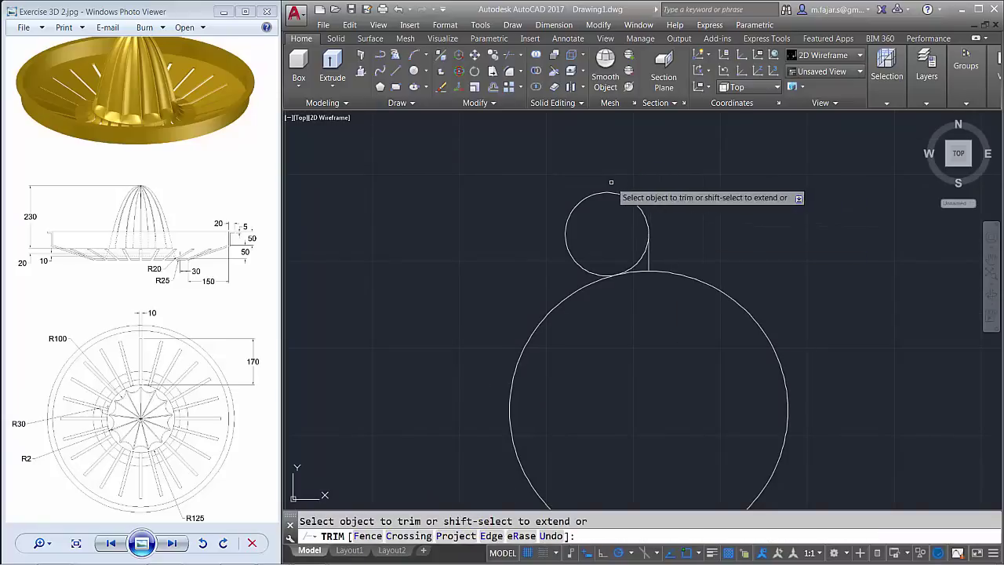
pyautogui.click(609, 184)
pyautogui.click(590, 217)
pyautogui.press('Return')
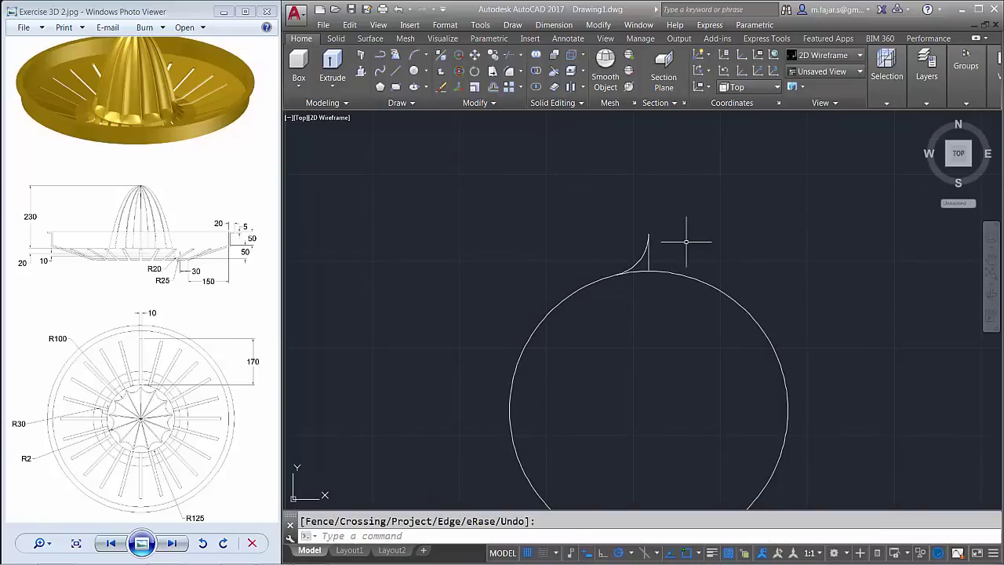
# Mirror the cusp arc about the vertical line, keeping the original
pyautogui.write('mi')
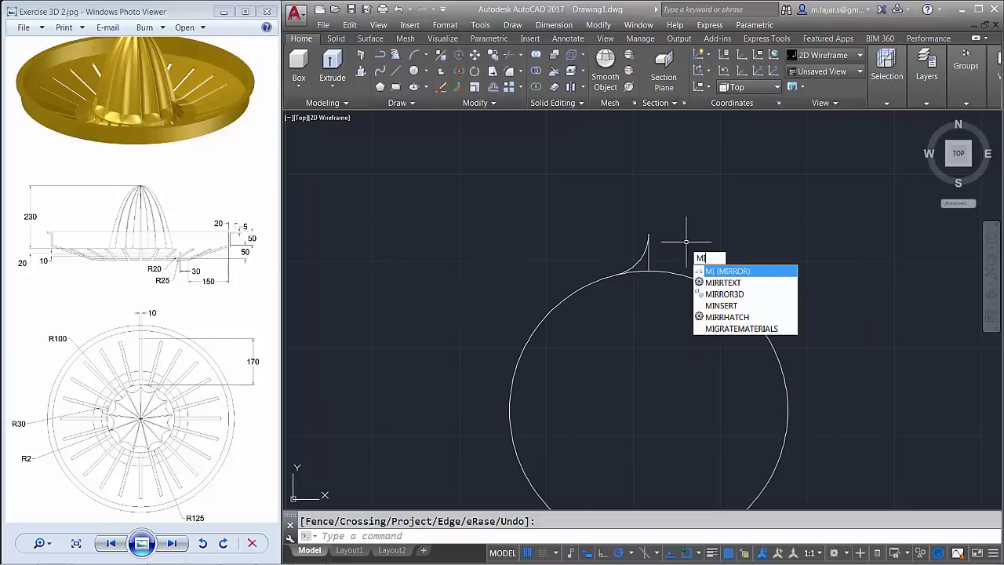
pyautogui.press('Return')
pyautogui.click(642, 255)
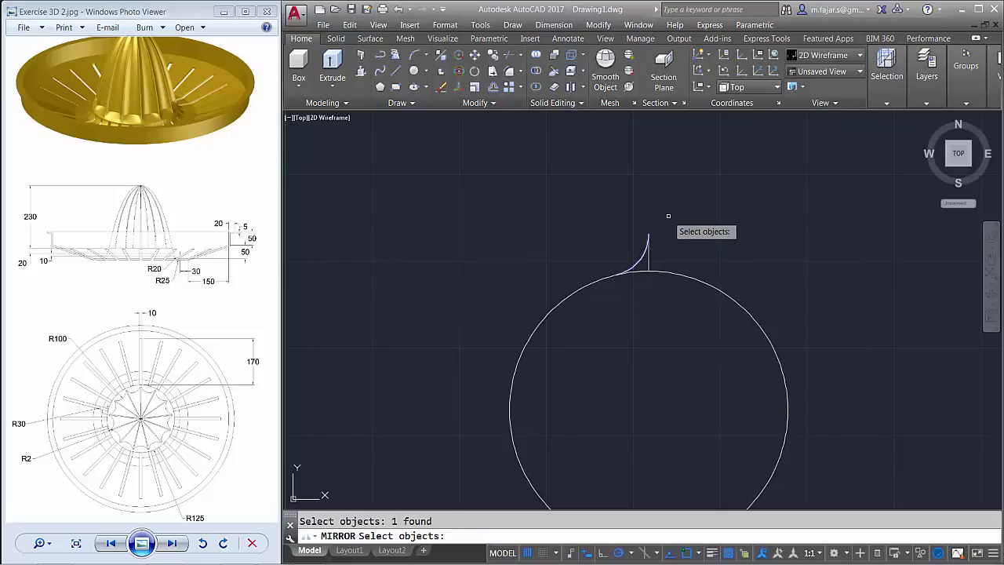
pyautogui.press('Return')
pyautogui.click(648, 233)
pyautogui.click(648, 212)
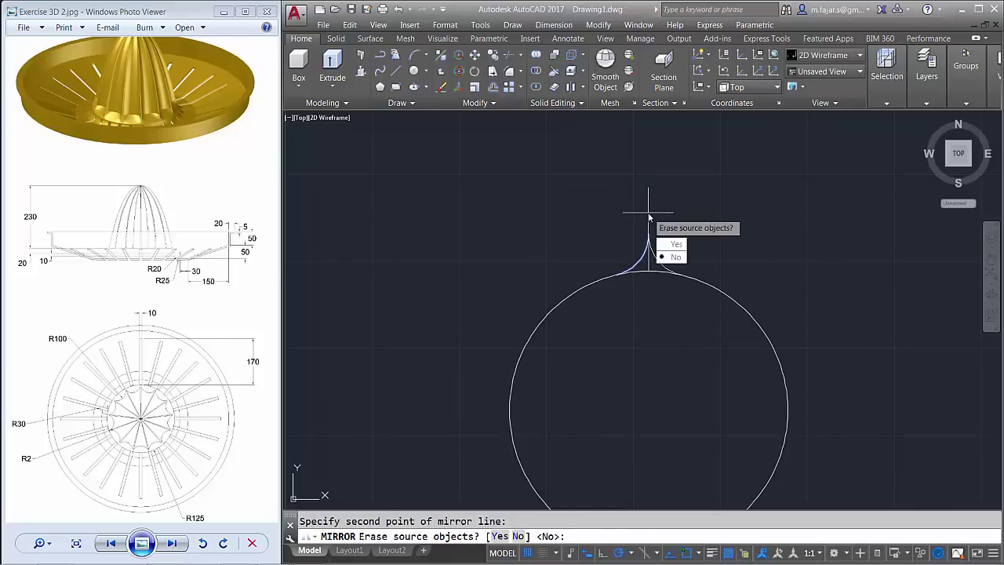
pyautogui.press('Return')
# Erase the vertical line between the two arcs
pyautogui.scroll(2, 651, 280)
pyautogui.scroll(2, 651, 244)
pyautogui.click(651, 243)
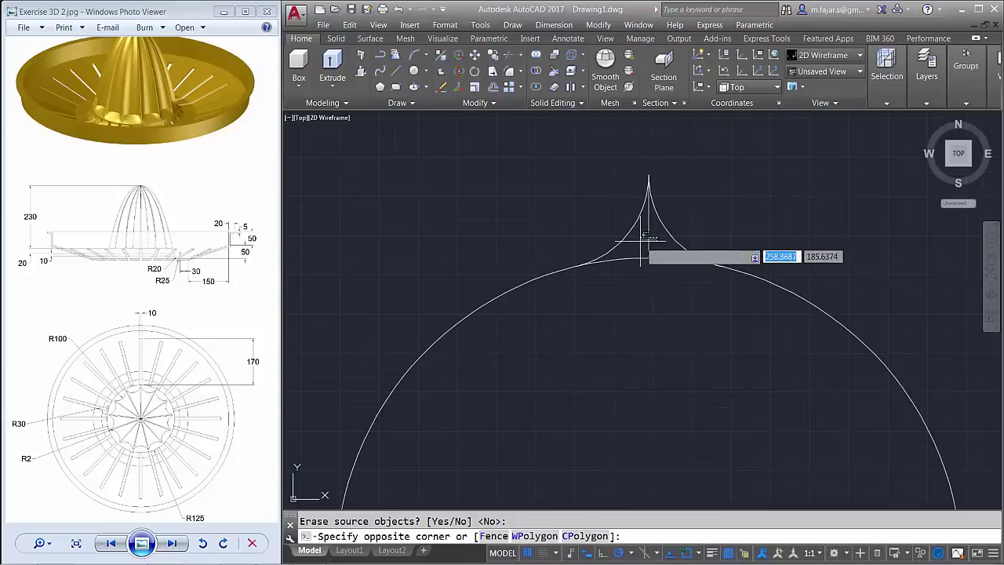
pyautogui.click(680, 232)
pyautogui.press('Delete')
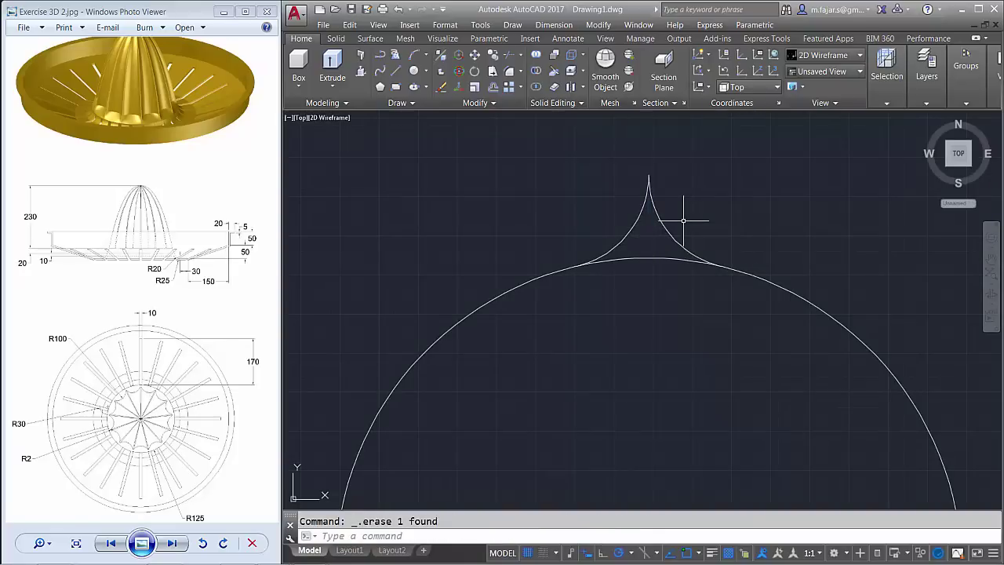
# Fillet the two arcs at the tip with radius 2
pyautogui.write('Fi')
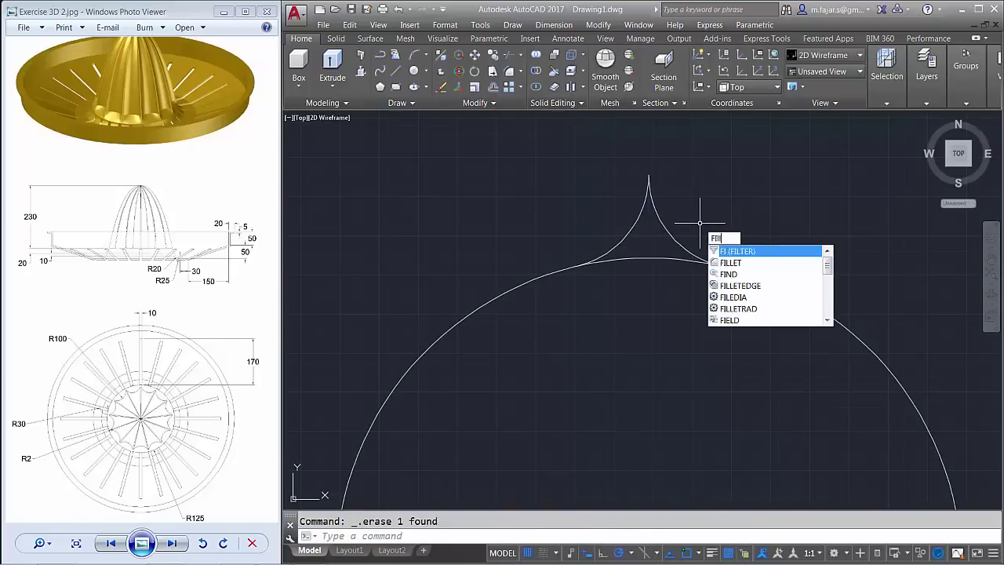
pyautogui.write('ll')
pyautogui.click(726, 264)
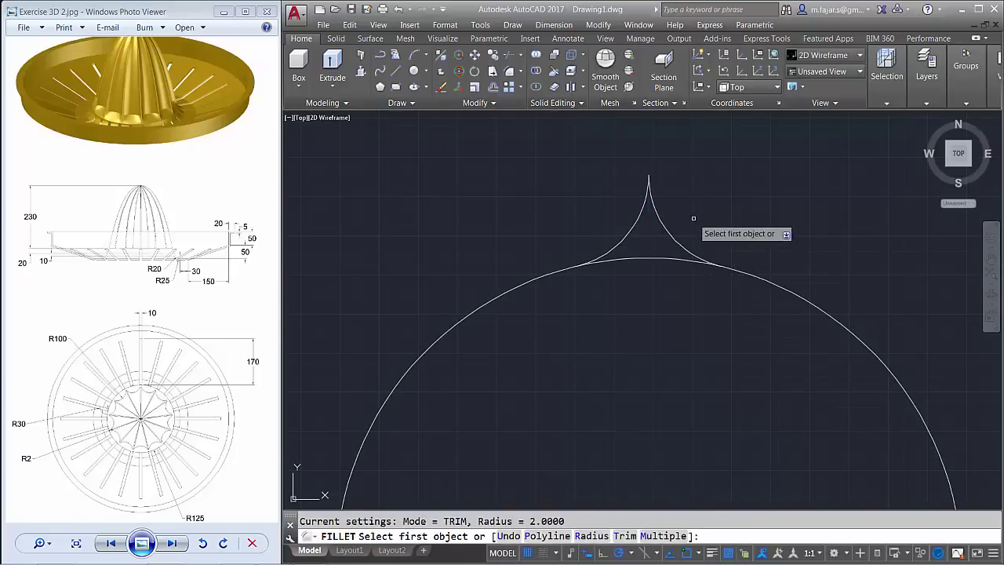
pyautogui.write('r')
pyautogui.press('Return')
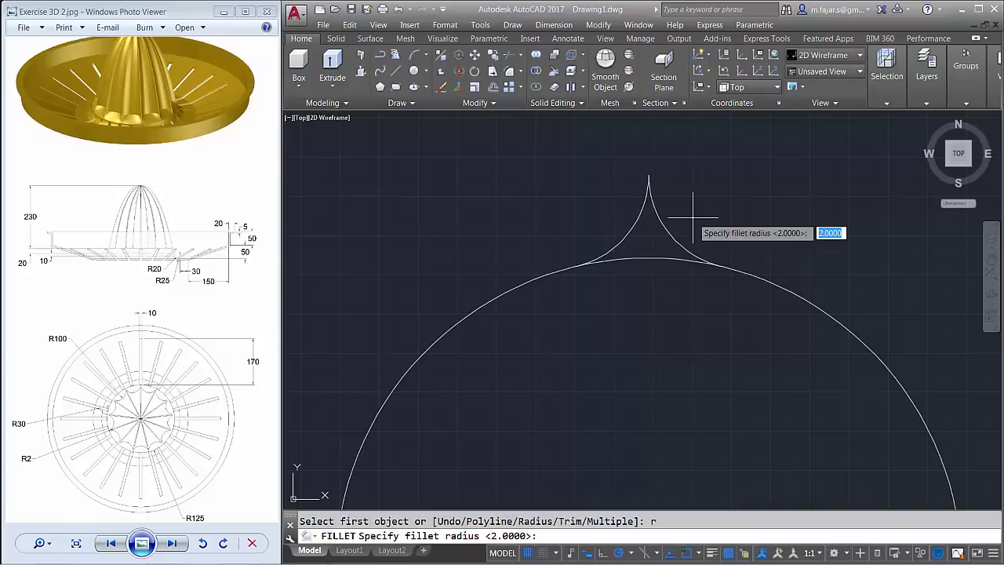
pyautogui.write('2')
pyautogui.press('Return')
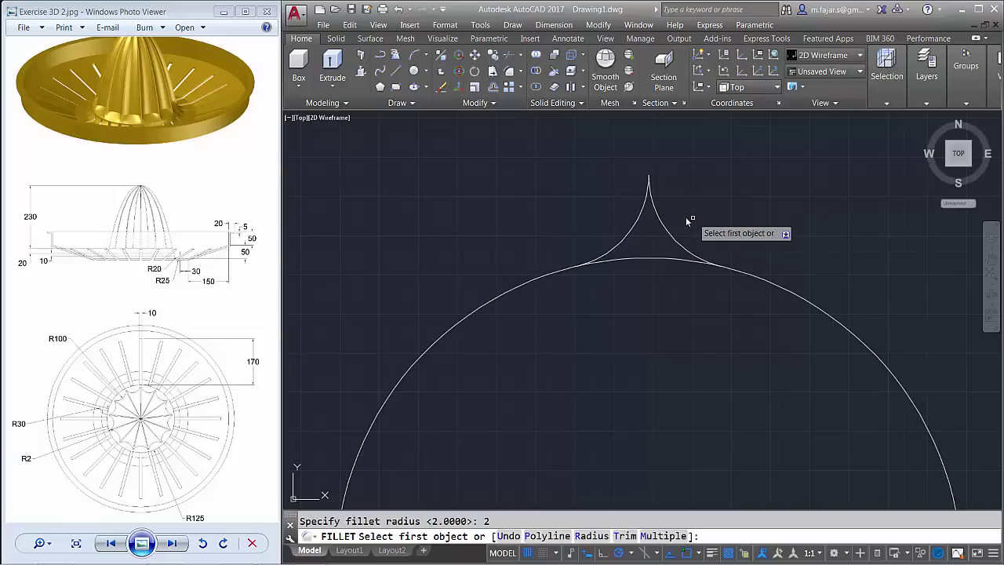
pyautogui.click(637, 222)
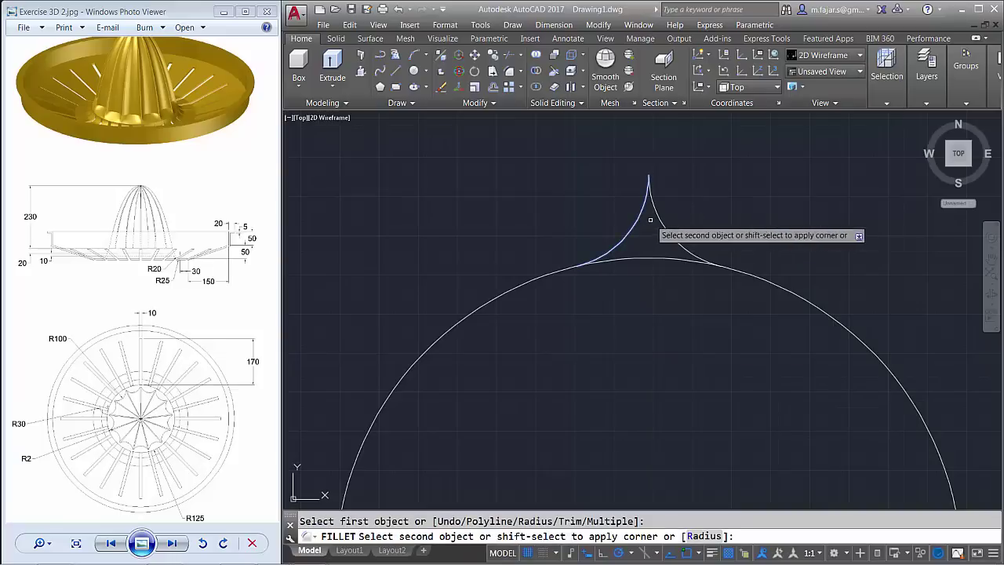
pyautogui.click(661, 228)
pyautogui.scroll(-2, 733, 241)
pyautogui.scroll(-1, 733, 242)
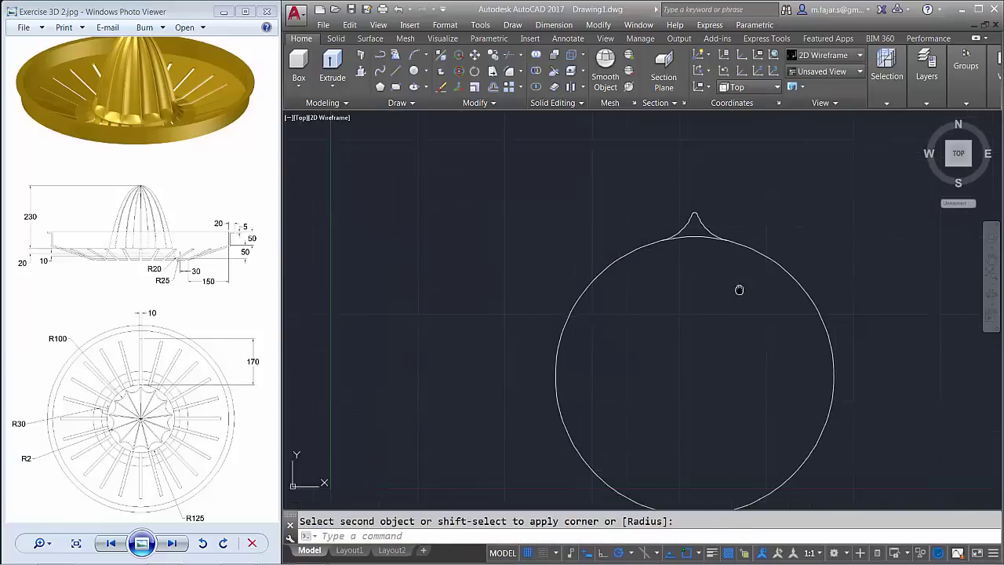
pyautogui.moveTo(740, 290); pyautogui.dragTo(695, 271, button='middle')
pyautogui.scroll(-1, 698, 262)
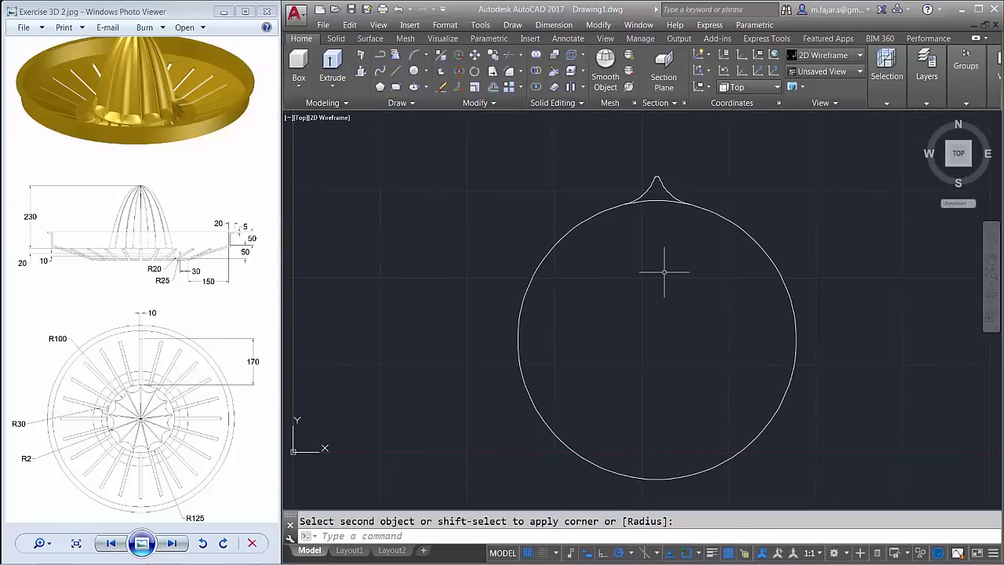
pyautogui.write('a')
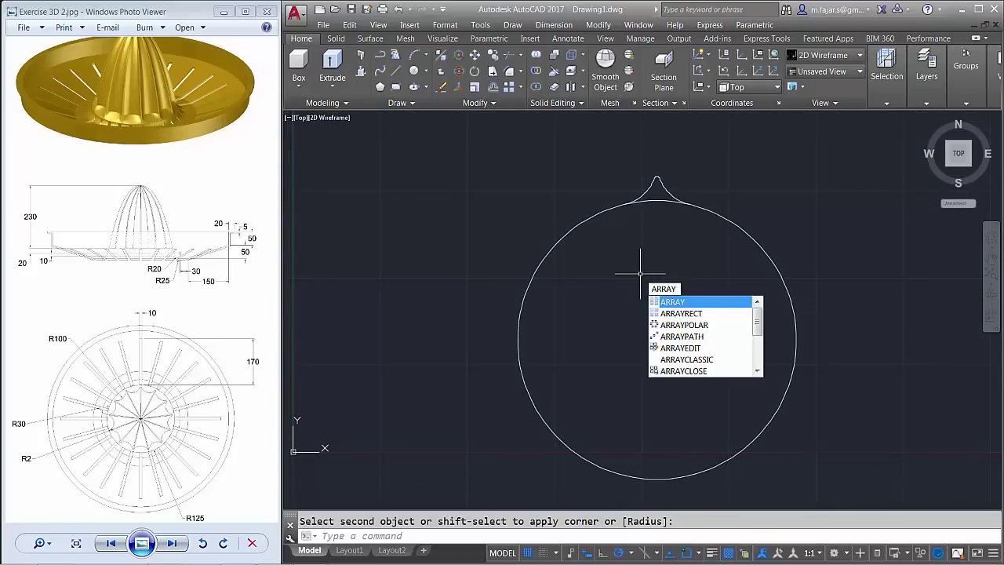
# Polar-array the rounded cusp around the circle's centre into 13 copies, 28 degrees apart
pyautogui.press('Return')
pyautogui.click(682, 151)
pyautogui.click(632, 202)
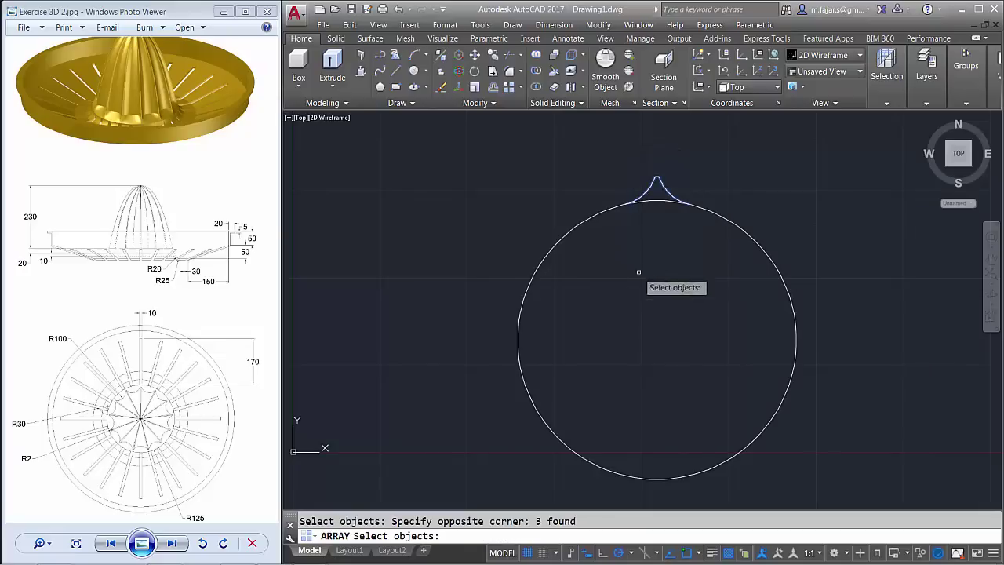
pyautogui.press('Return')
pyautogui.click(682, 324)
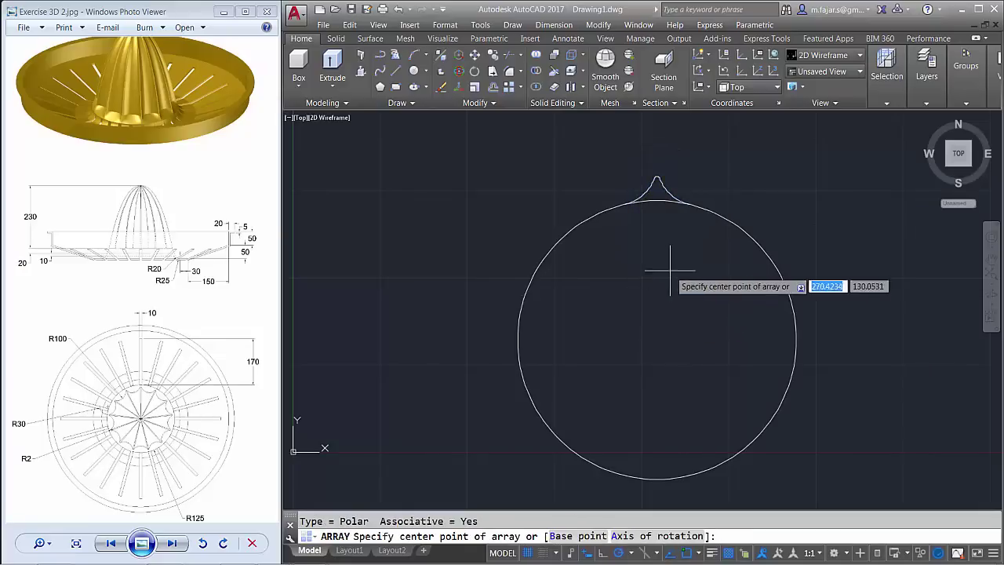
pyautogui.click(657, 340)
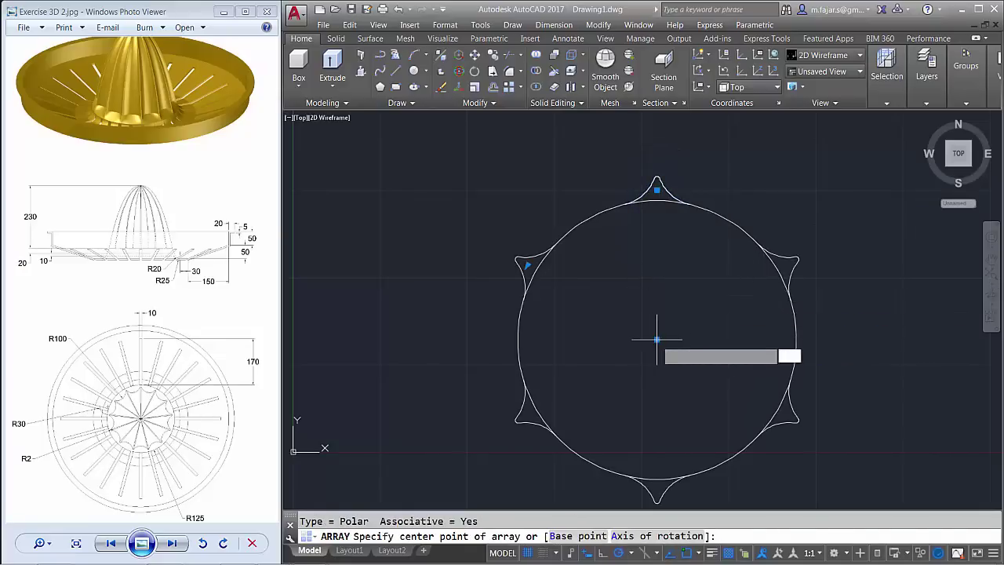
pyautogui.click(658, 340)
pyautogui.write('13')
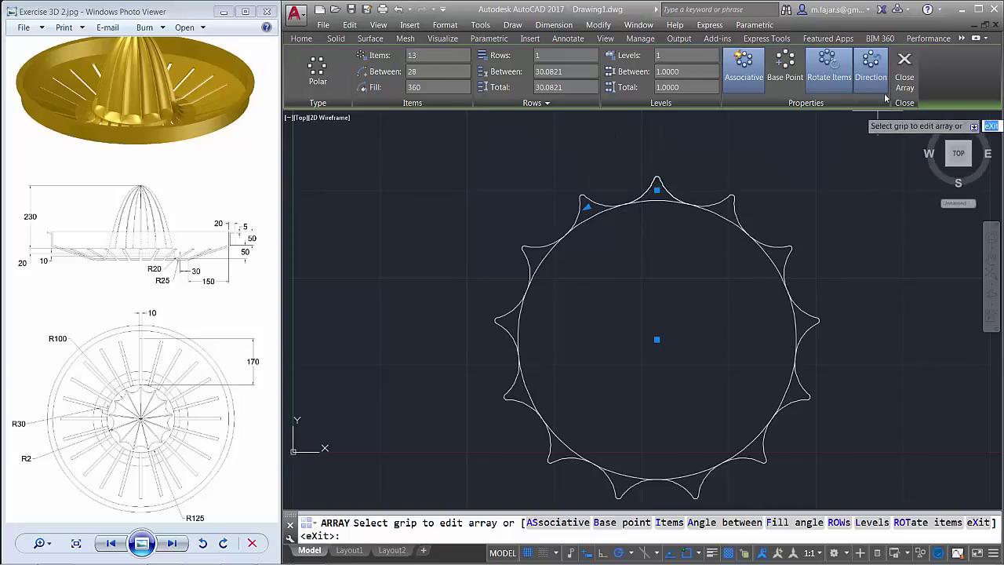
pyautogui.click(904, 72)
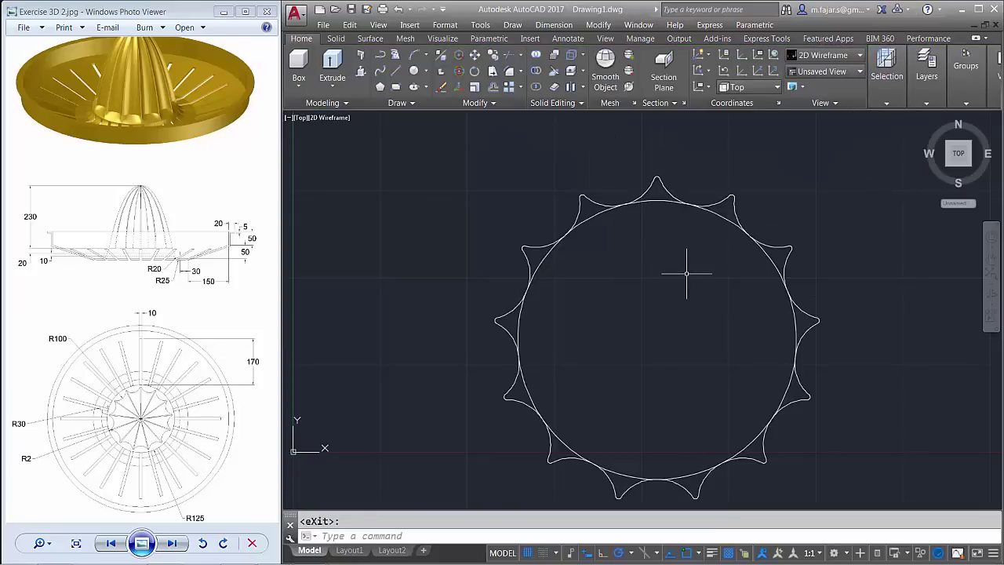
pyautogui.moveTo(685, 273); pyautogui.dragTo(663, 282, button='middle')
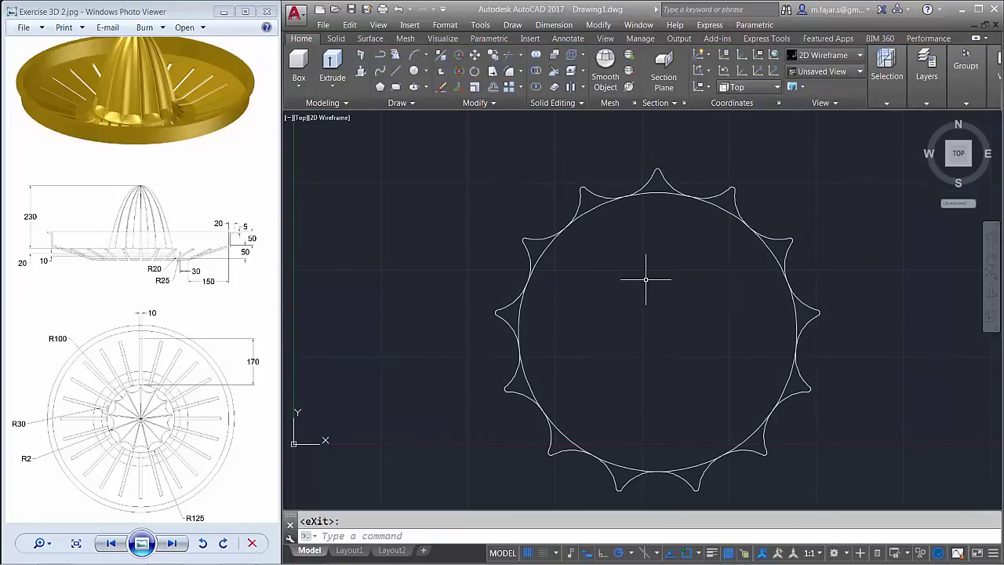
pyautogui.write('TR')
# Trim every circle arc between the cusps all the way around the star
pyautogui.press('Return')
pyautogui.press('Return')
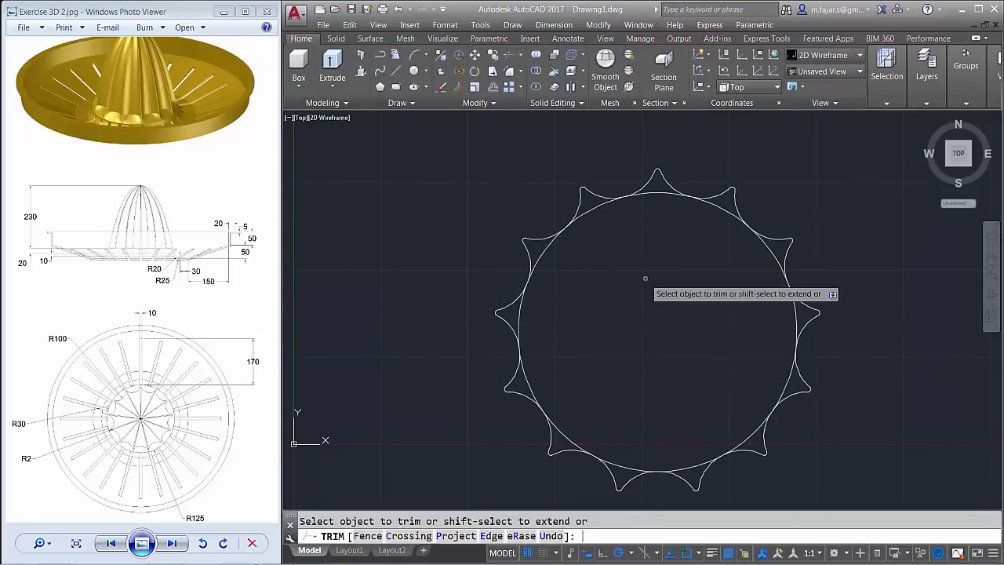
pyautogui.click(604, 220)
pyautogui.click(593, 205)
pyautogui.click(661, 190)
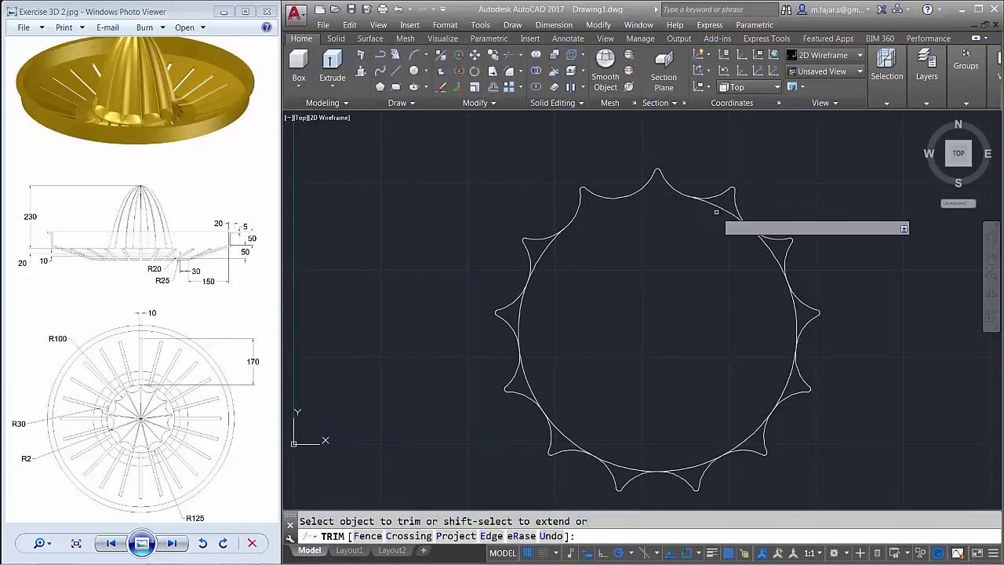
pyautogui.click(723, 207)
pyautogui.click(781, 260)
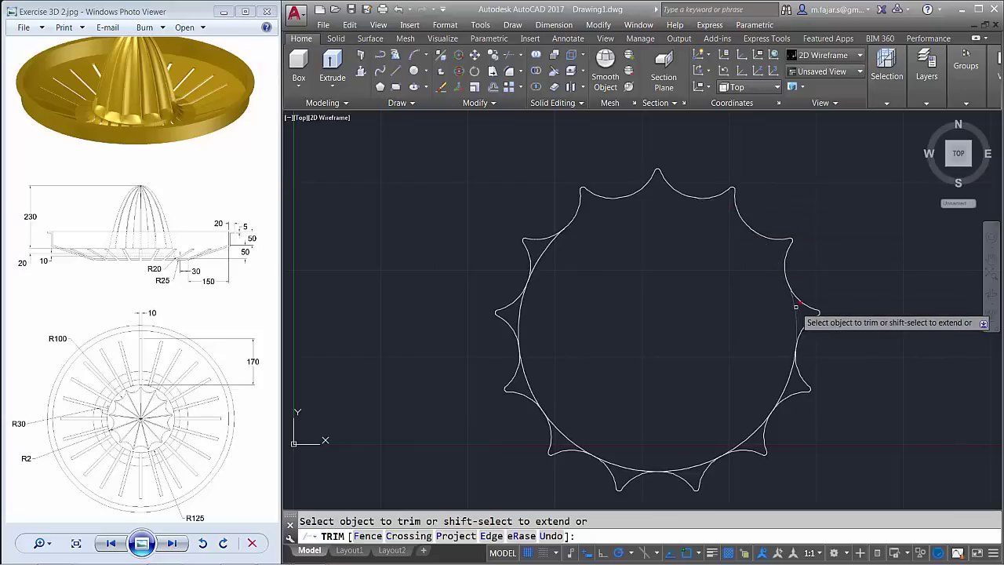
pyautogui.click(796, 307)
pyautogui.click(781, 372)
pyautogui.click(757, 408)
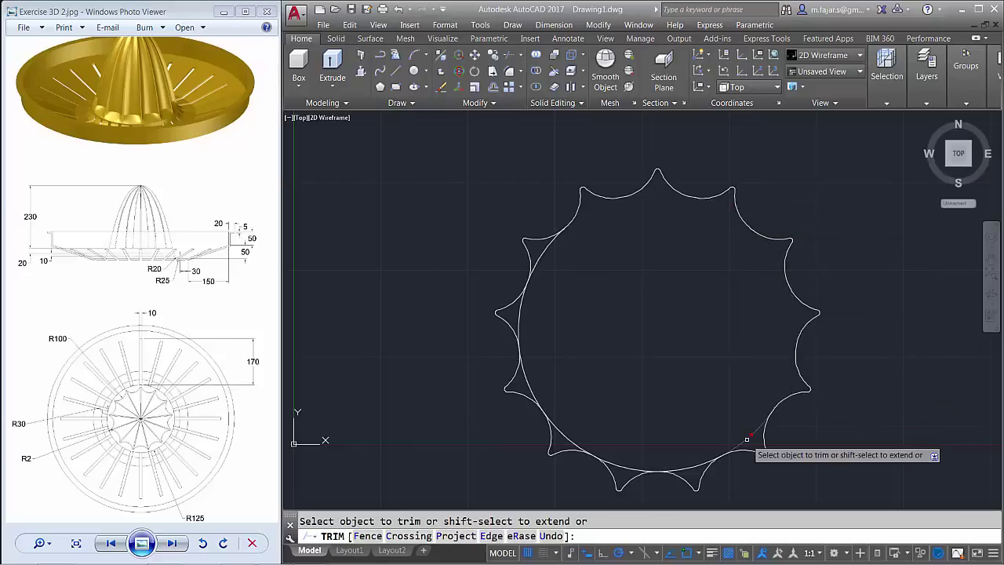
pyautogui.click(691, 461)
pyautogui.click(618, 463)
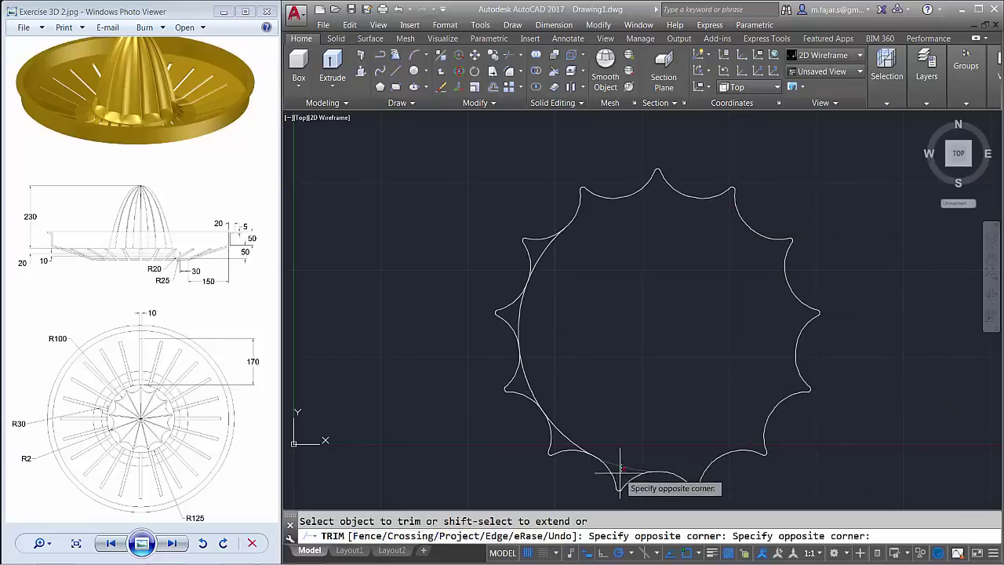
pyautogui.click(563, 430)
pyautogui.click(567, 449)
pyautogui.click(518, 379)
pyautogui.click(527, 332)
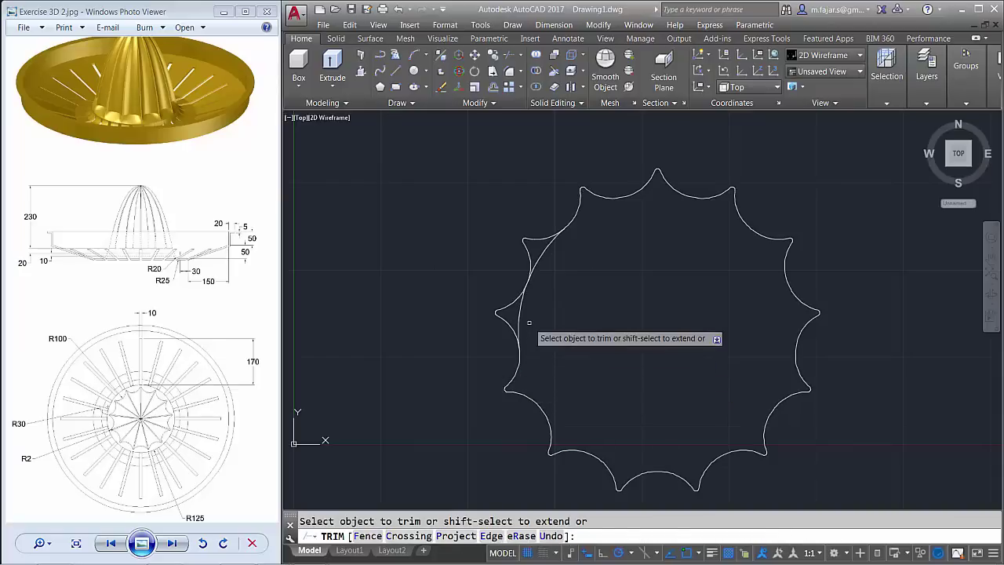
pyautogui.click(515, 312)
pyautogui.click(560, 258)
pyautogui.click(531, 240)
pyautogui.click(623, 274)
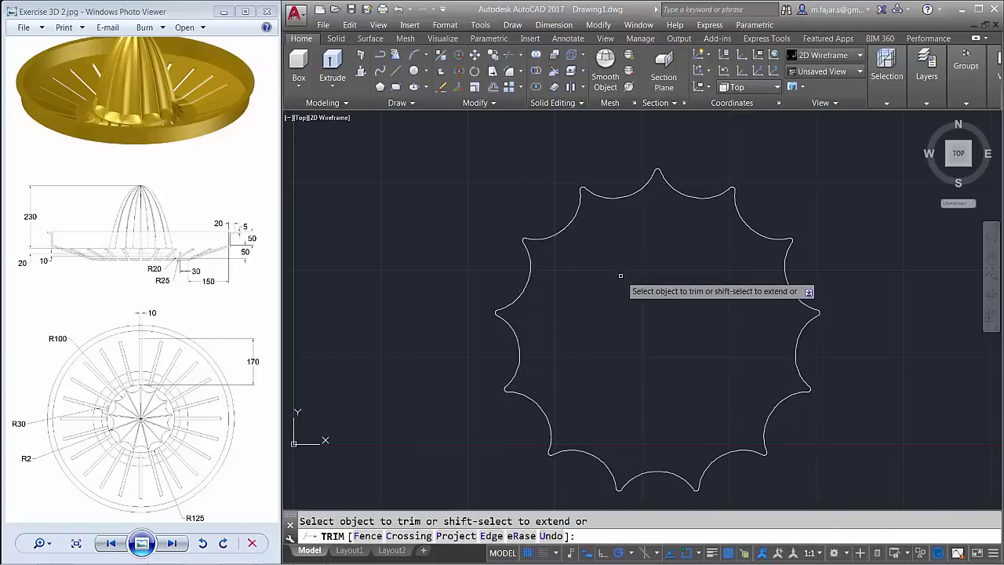
pyautogui.press('Return')
# Recentre the view and select the star array to inspect it
pyautogui.scroll(-2, 648, 321)
pyautogui.moveTo(648, 321); pyautogui.dragTo(627, 304, button='middle')
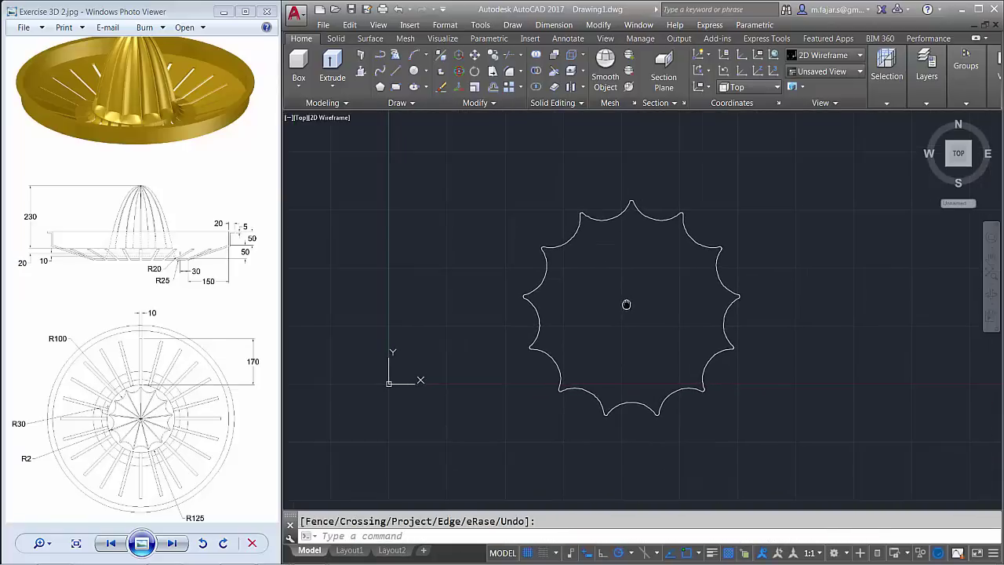
pyautogui.click(663, 216)
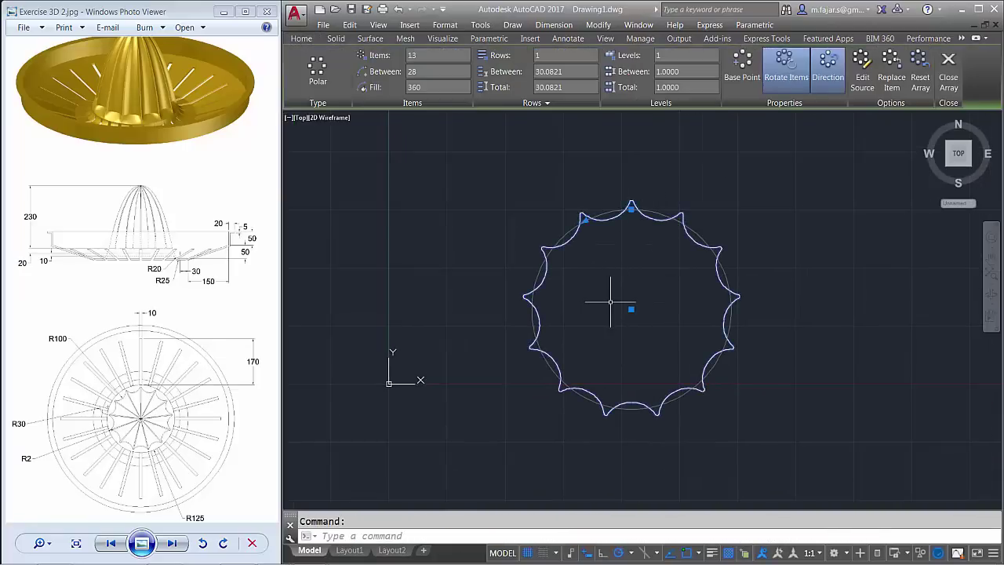
pyautogui.press('Escape')
pyautogui.write('O')
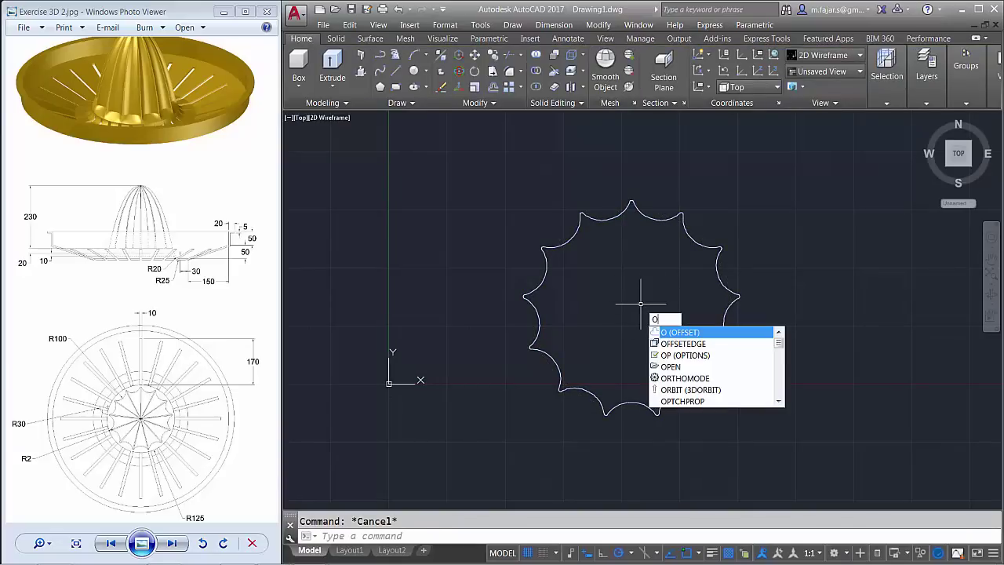
# Explode the star array into its individual pieces
pyautogui.write('xplo')
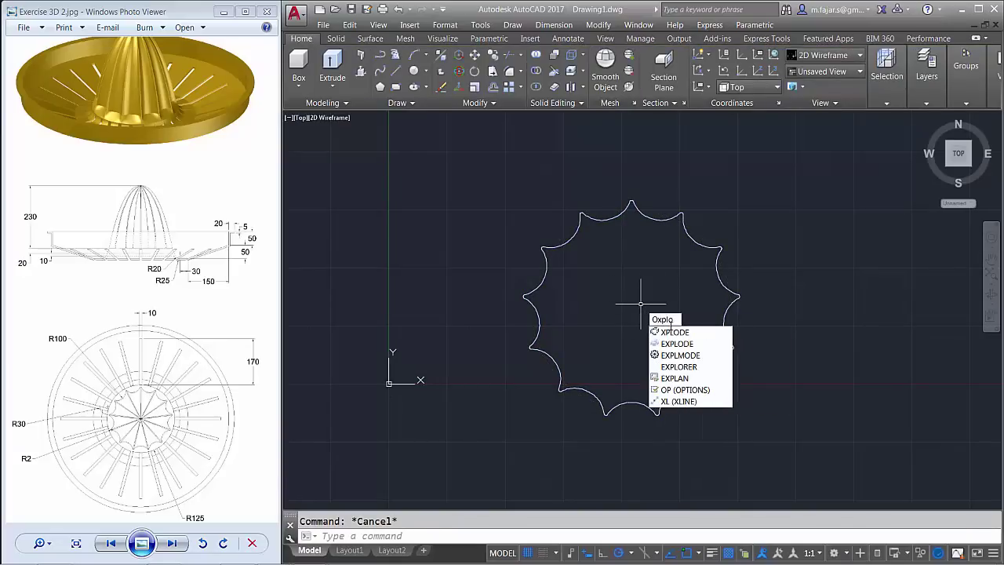
pyautogui.press('Down')
pyautogui.press('Return')
pyautogui.click(784, 185)
pyautogui.click(510, 448)
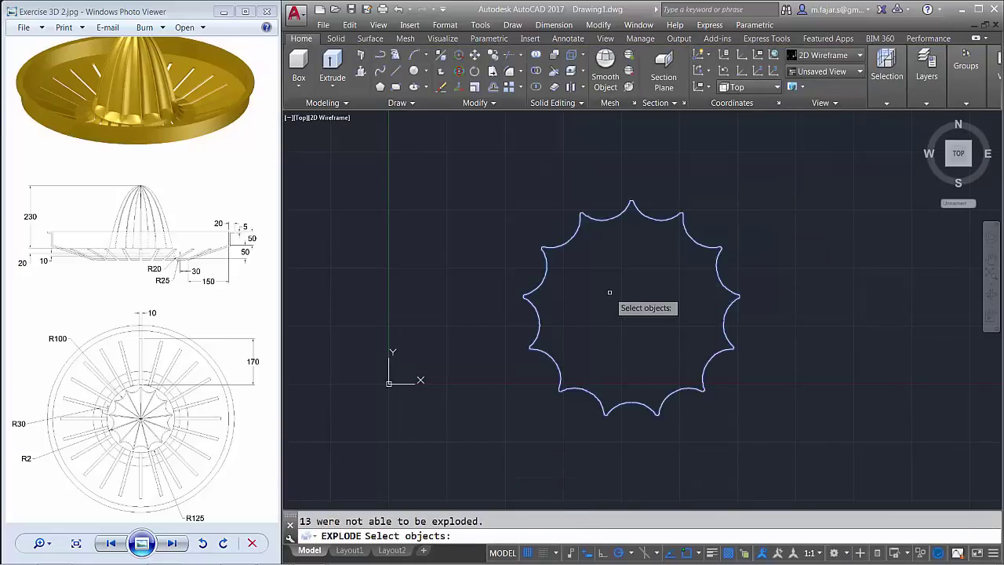
pyautogui.press('Return')
# Join all 52 star segments into one polyline and verify it's a single object
pyautogui.write('j')
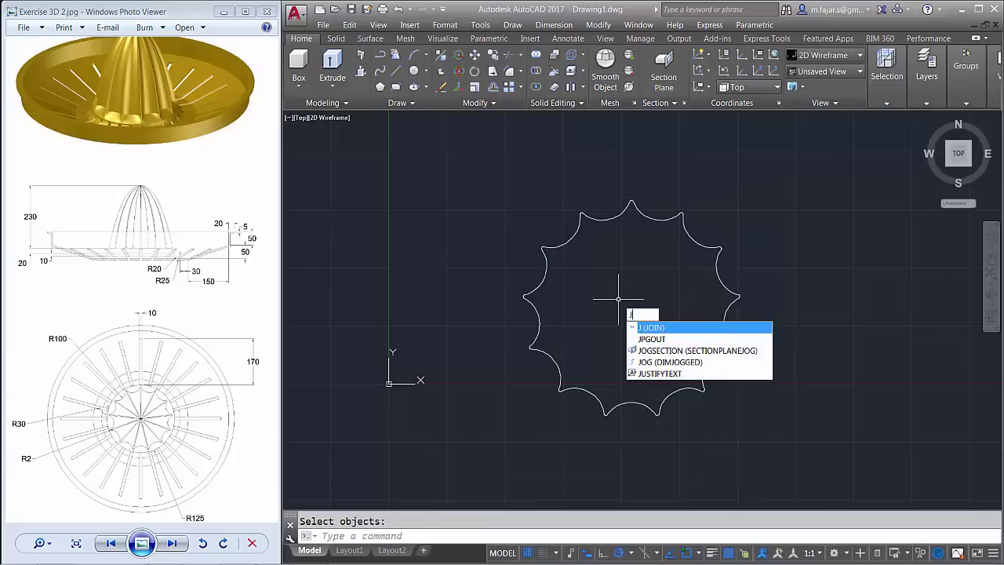
pyautogui.press('Return')
pyautogui.click(768, 161)
pyautogui.click(517, 437)
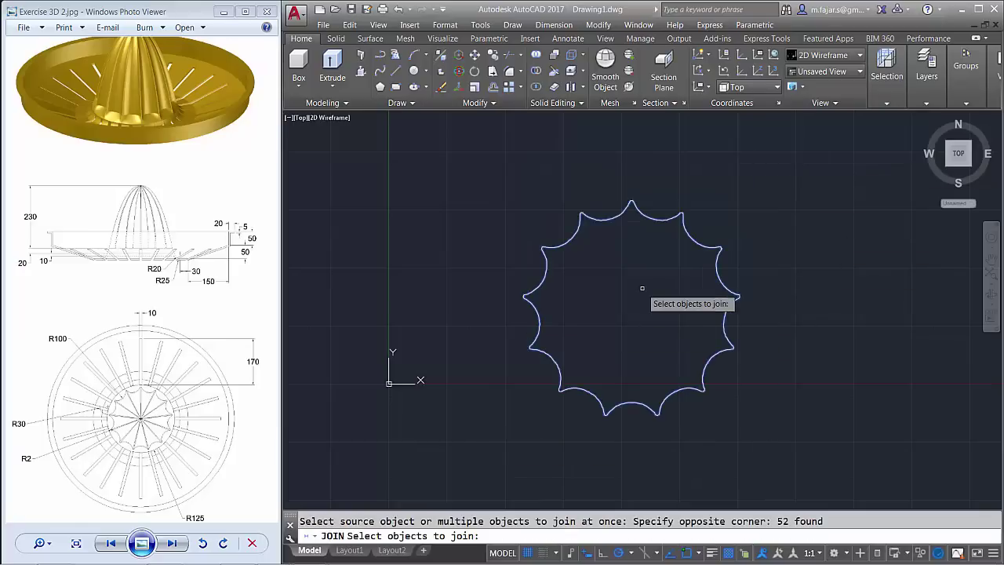
pyautogui.press('Return')
pyautogui.click(616, 217)
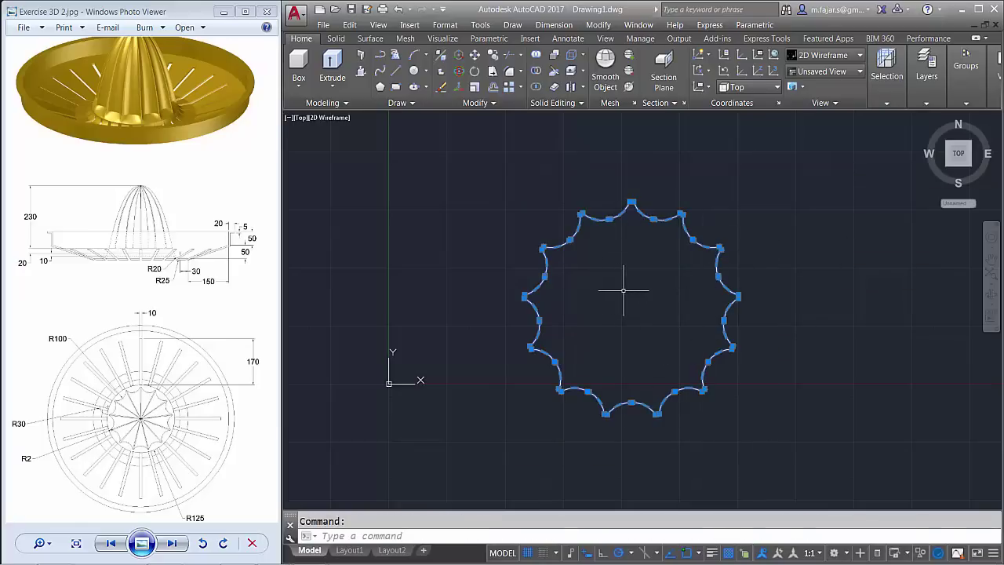
pyautogui.press('Escape')
pyautogui.moveTo(637, 284); pyautogui.dragTo(669, 293, button='middle')
pyautogui.write('c')
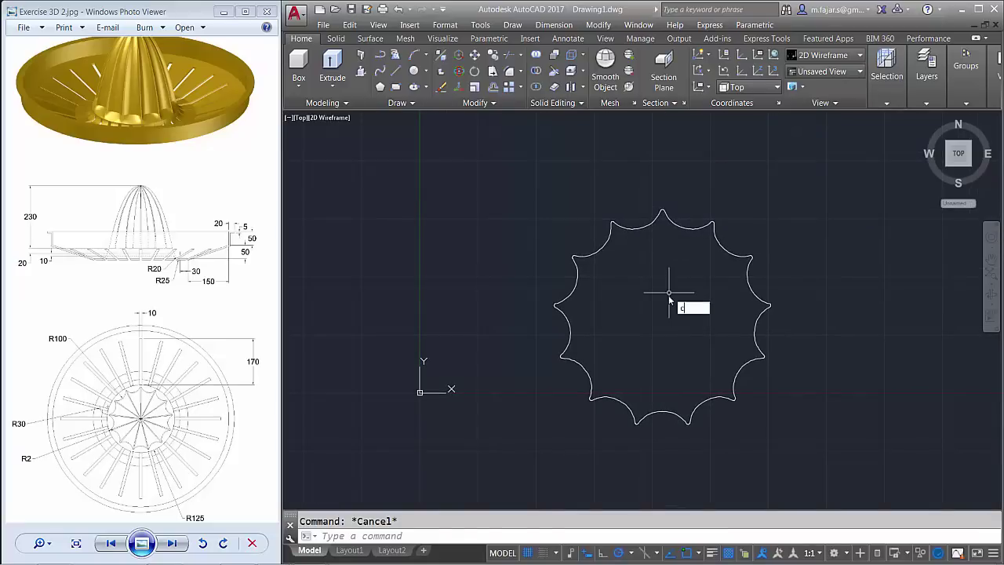
# Draw a radius 125 circle concentric with the star
pyautogui.press('Return')
pyautogui.click(662, 318)
pyautogui.write('125')
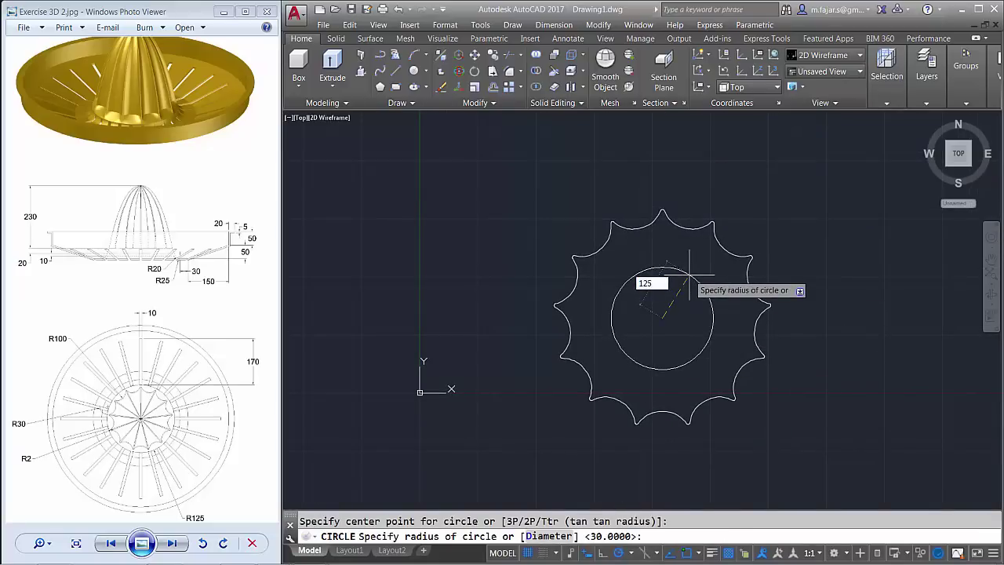
pyautogui.press('Return')
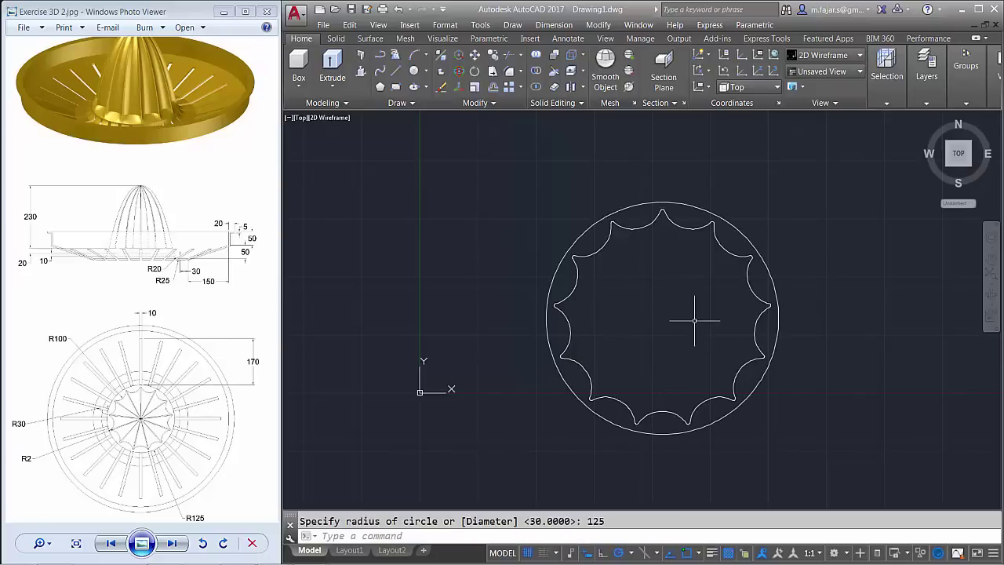
pyautogui.moveTo(699, 316)
pyautogui.mouseDown(button='middle')
pyautogui.moveTo(693, 290)
pyautogui.moveTo(683, 292)
pyautogui.mouseUp(button='middle')
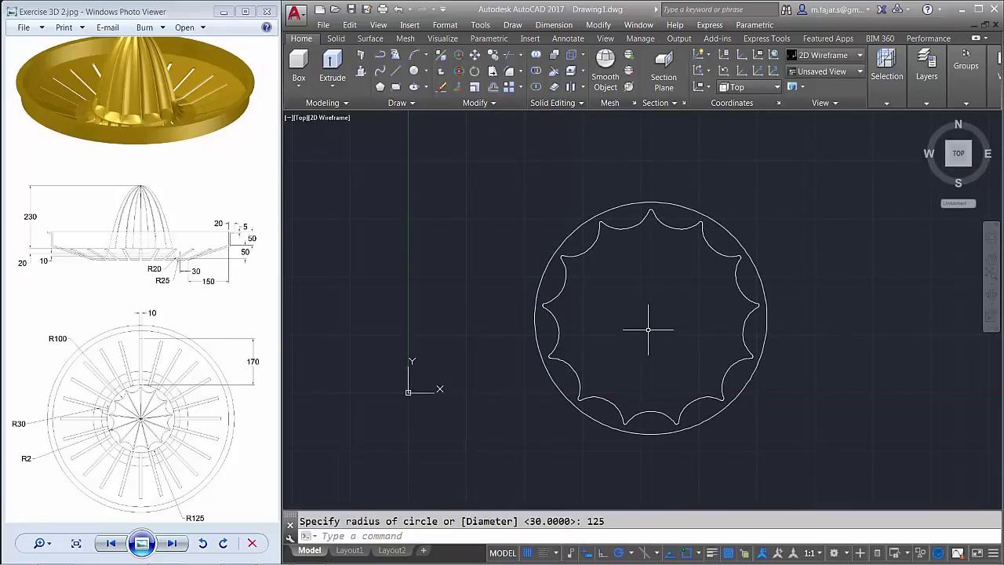
pyautogui.write('L')
pyautogui.press('Return')
# Draw a closed 10 by 170 rectangle outline beside the circles
pyautogui.click(406, 285)
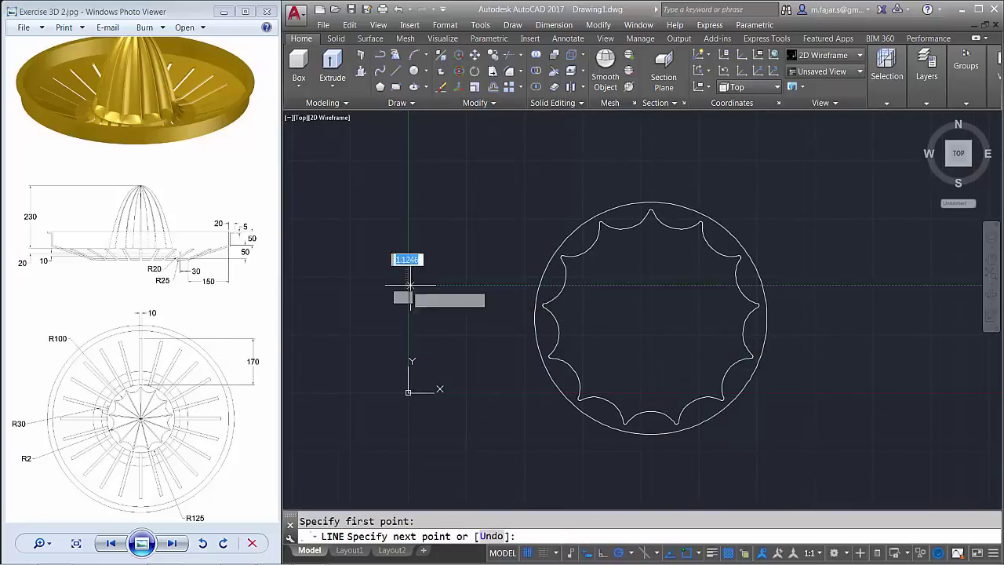
pyautogui.write('10')
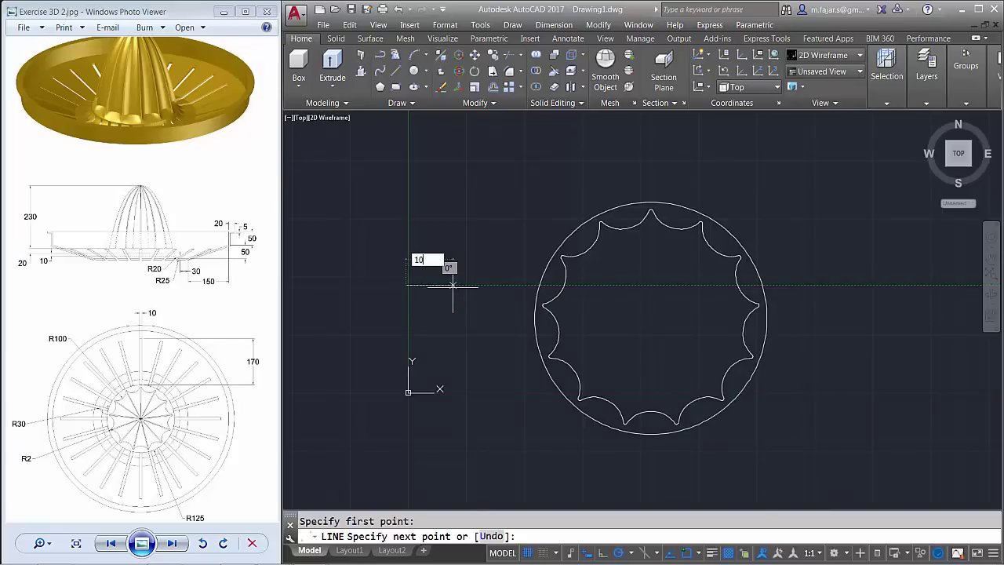
pyautogui.press('Return')
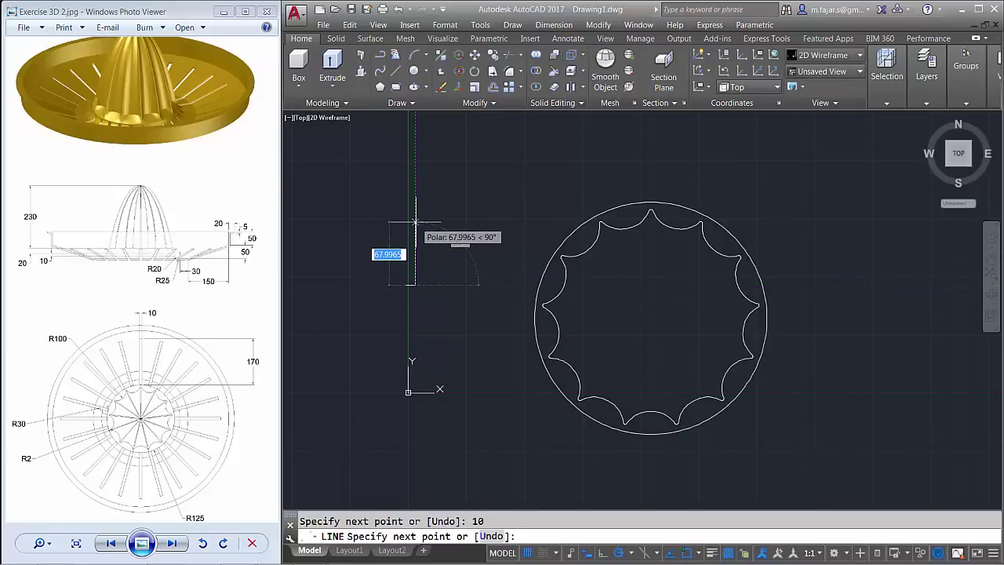
pyautogui.write('70')
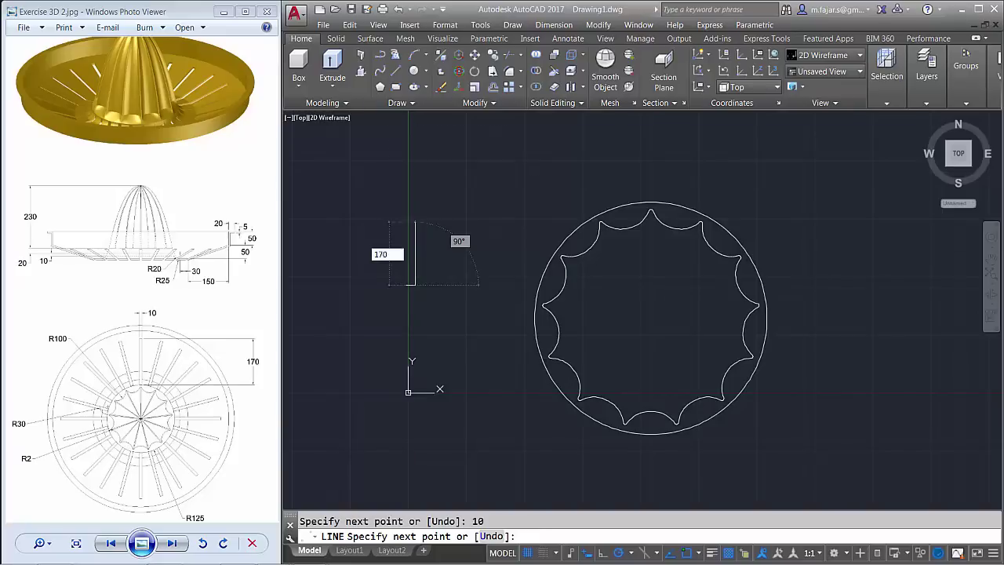
pyautogui.press('Return')
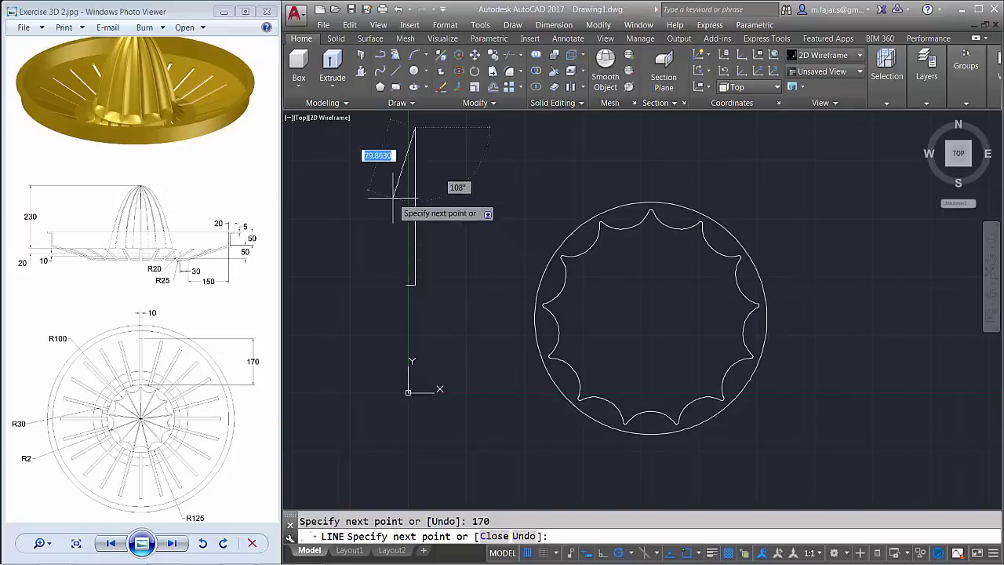
pyautogui.write('10')
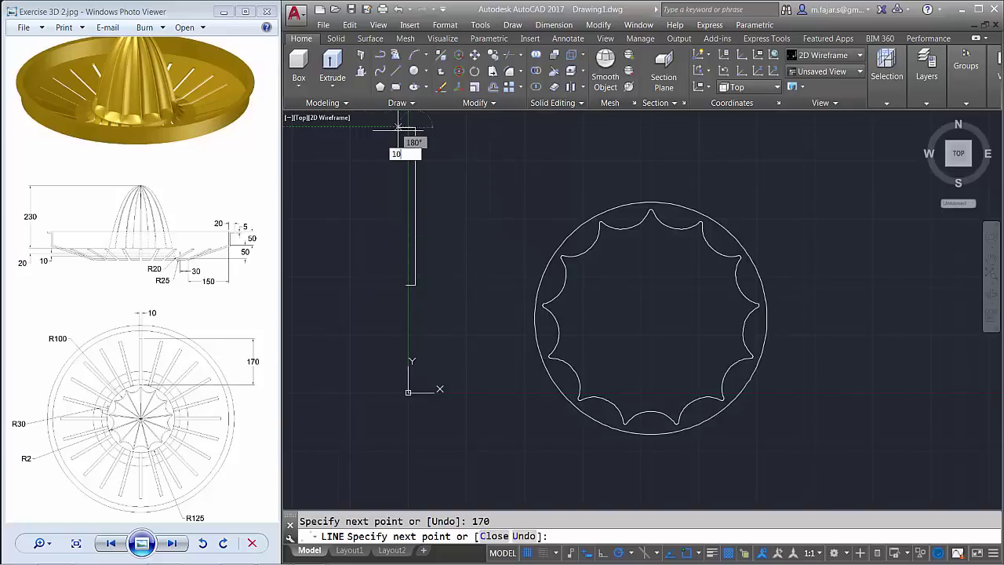
pyautogui.press('Return')
pyautogui.write('c')
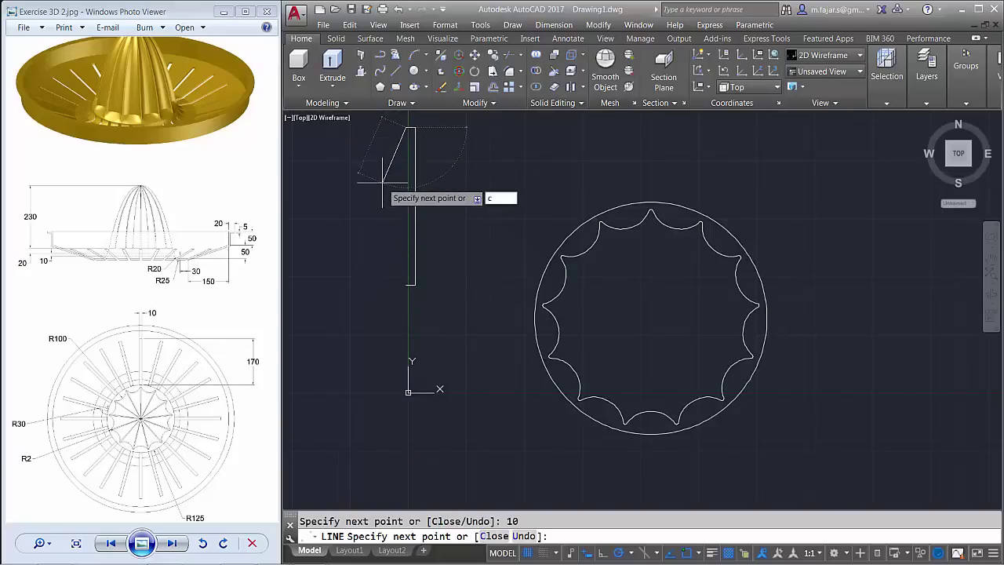
pyautogui.press('Return')
pyautogui.moveTo(448, 213); pyautogui.dragTo(518, 261, button='middle')
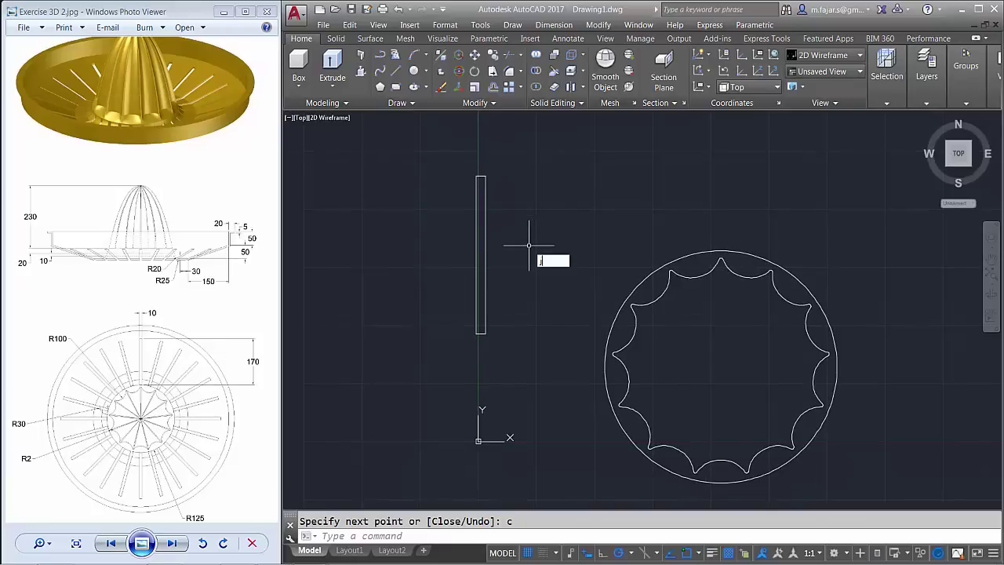
# Join the rectangle's four edges into one closed polyline
pyautogui.press('Return')
pyautogui.click(530, 153)
pyautogui.click(469, 365)
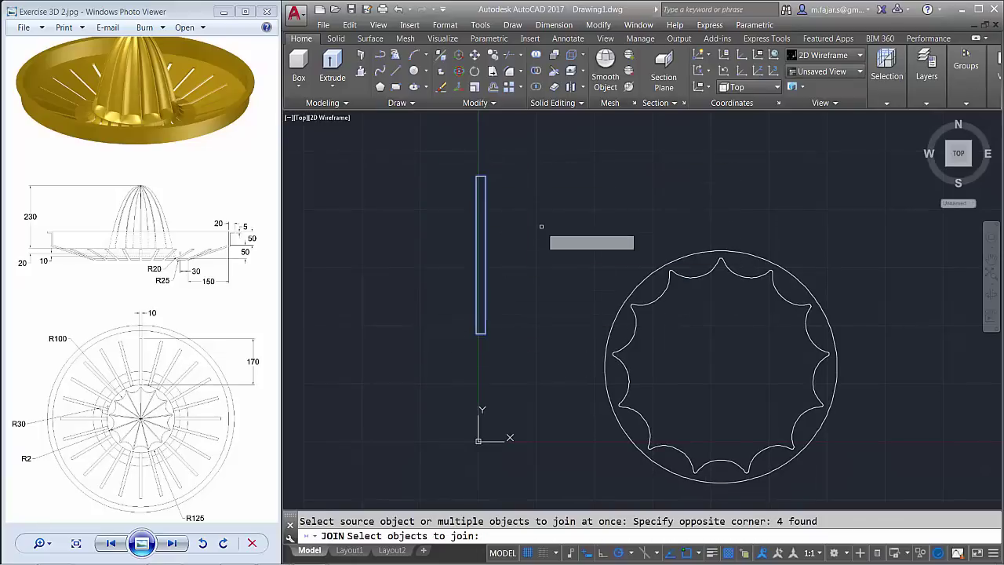
pyautogui.press('Return')
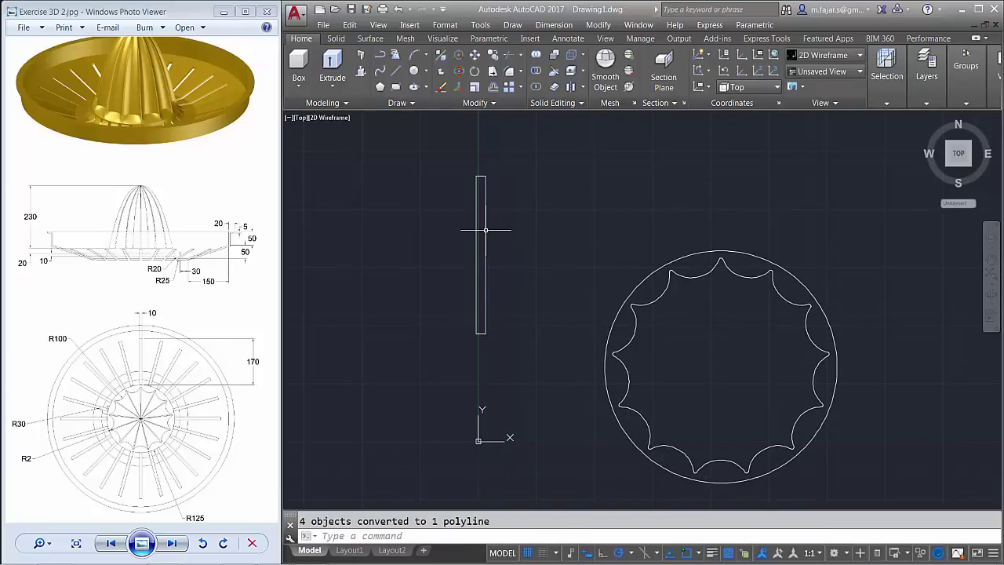
pyautogui.click(485, 230)
pyautogui.press('Escape')
pyautogui.write('m')
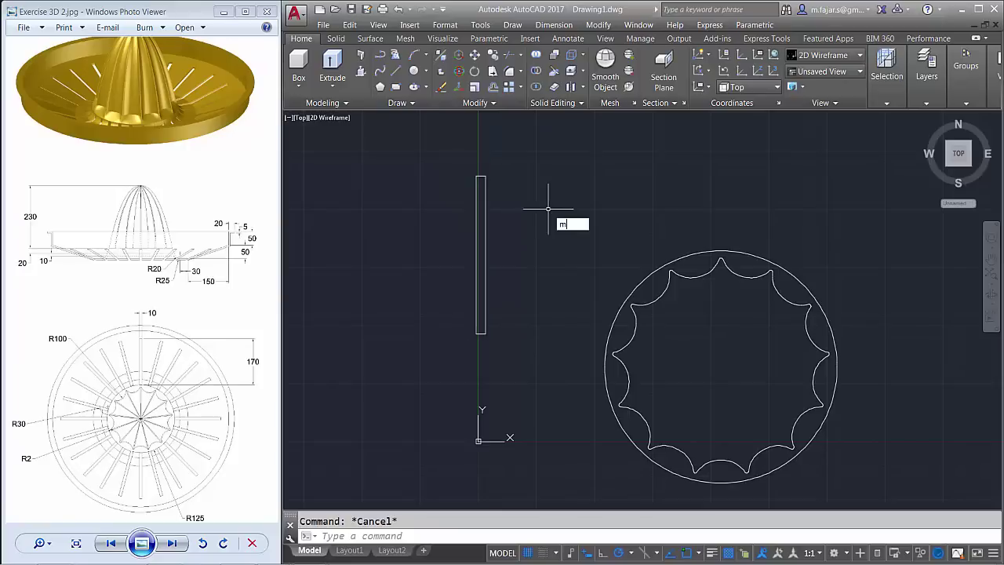
# Move the rectangle so its bottom midpoint sits on the circle's top quadrant
pyautogui.press('Return')
pyautogui.moveTo(534, 215); pyautogui.dragTo(455, 330)
pyautogui.press('Return')
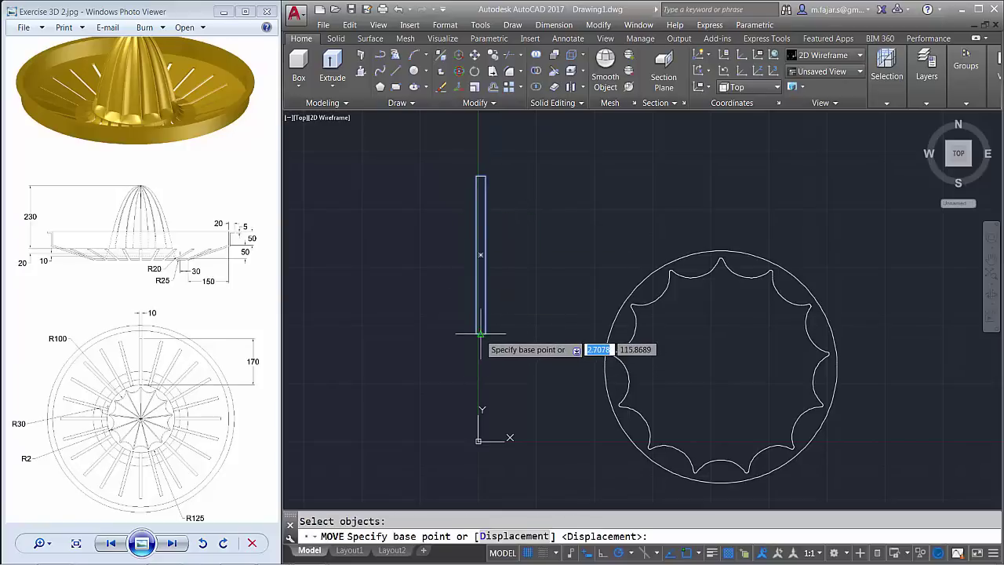
pyautogui.click(480, 334)
pyautogui.scroll(2, 715, 249)
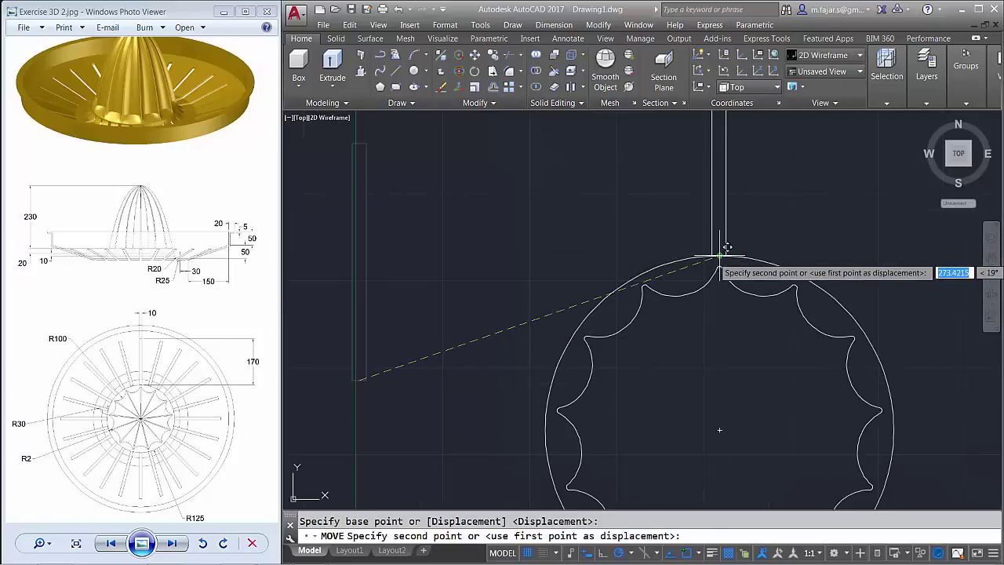
pyautogui.click(727, 248)
pyautogui.scroll(-3, 738, 308)
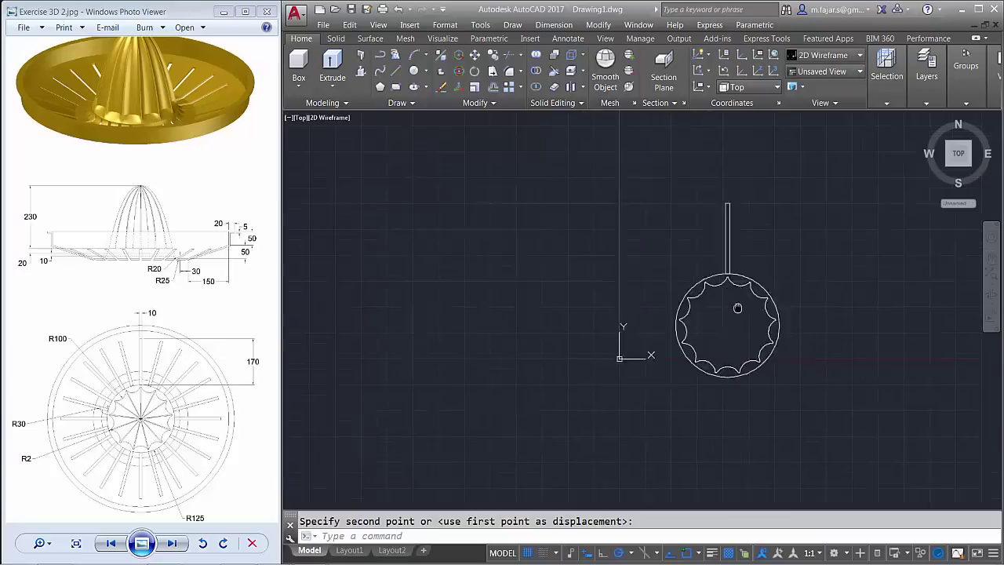
pyautogui.moveTo(737, 308)
pyautogui.mouseDown(button='middle')
pyautogui.moveTo(665, 319)
pyautogui.moveTo(724, 258)
pyautogui.mouseUp(button='middle')
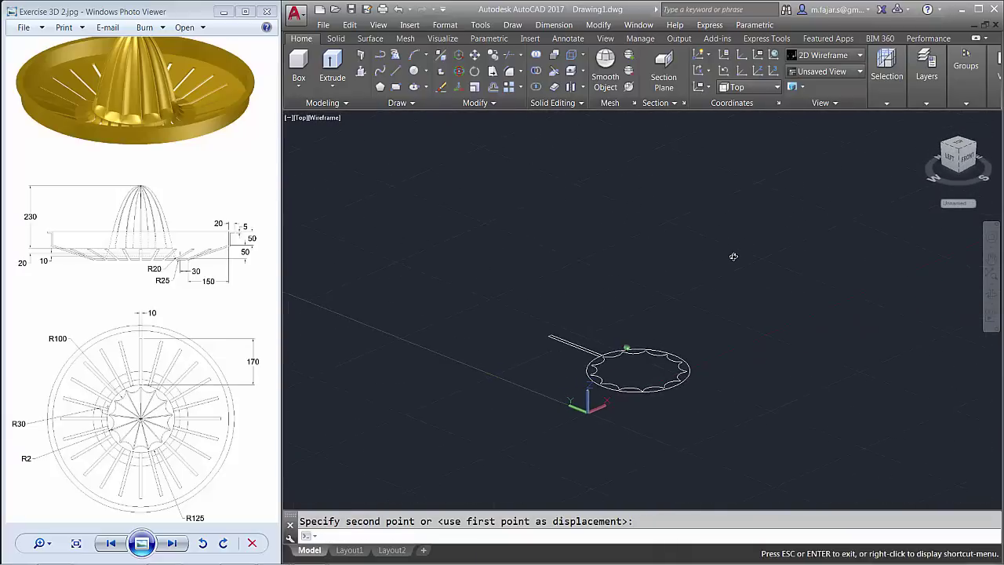
# Move the rectangle upward along Z above the profiles
pyautogui.scroll(2, 631, 366)
pyautogui.scroll(2, 630, 375)
pyautogui.write('m')
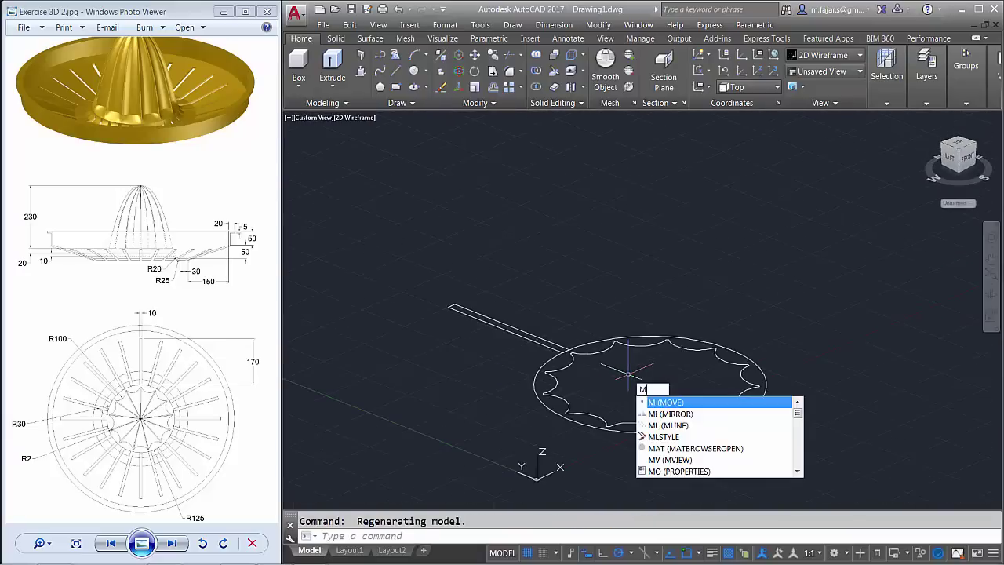
pyautogui.press('Return')
pyautogui.click(528, 317)
pyautogui.click(469, 350)
pyautogui.press('Return')
pyautogui.click(782, 348)
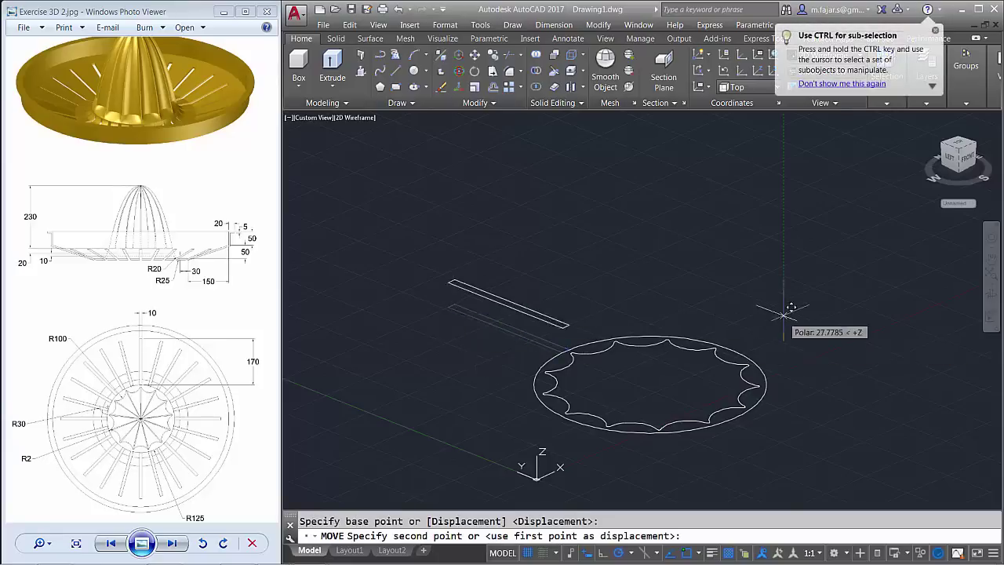
pyautogui.click(784, 271)
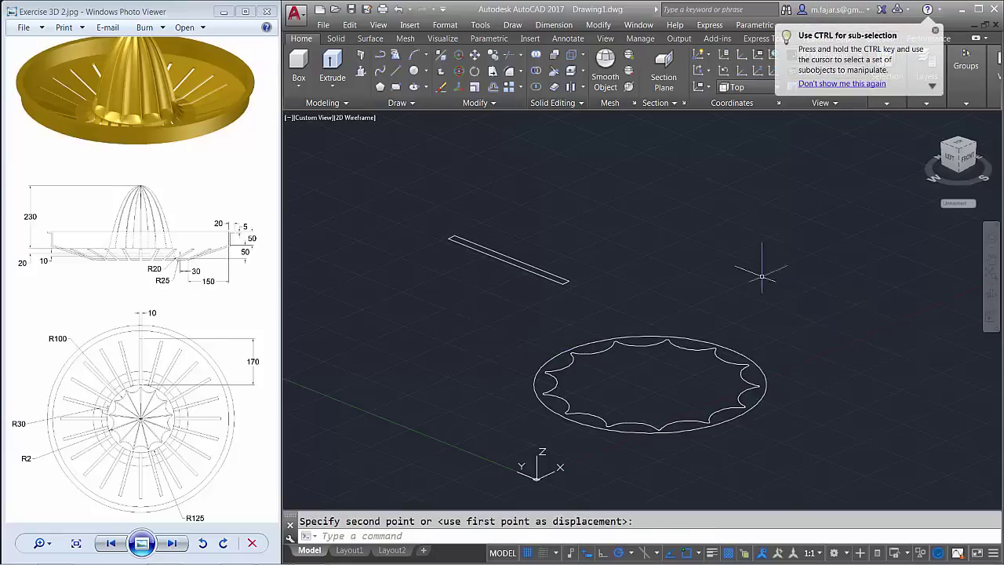
pyautogui.moveTo(749, 330); pyautogui.dragTo(736, 301, button='middle')
# Move the 125-radius outer circle 20 units down below the star
pyautogui.press('Return')
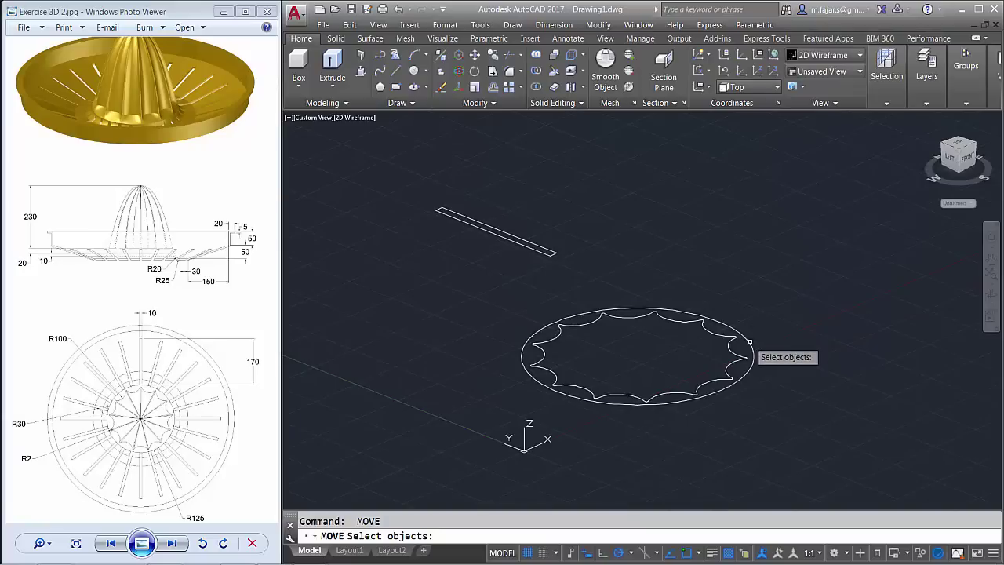
pyautogui.click(751, 342)
pyautogui.press('Return')
pyautogui.click(797, 248)
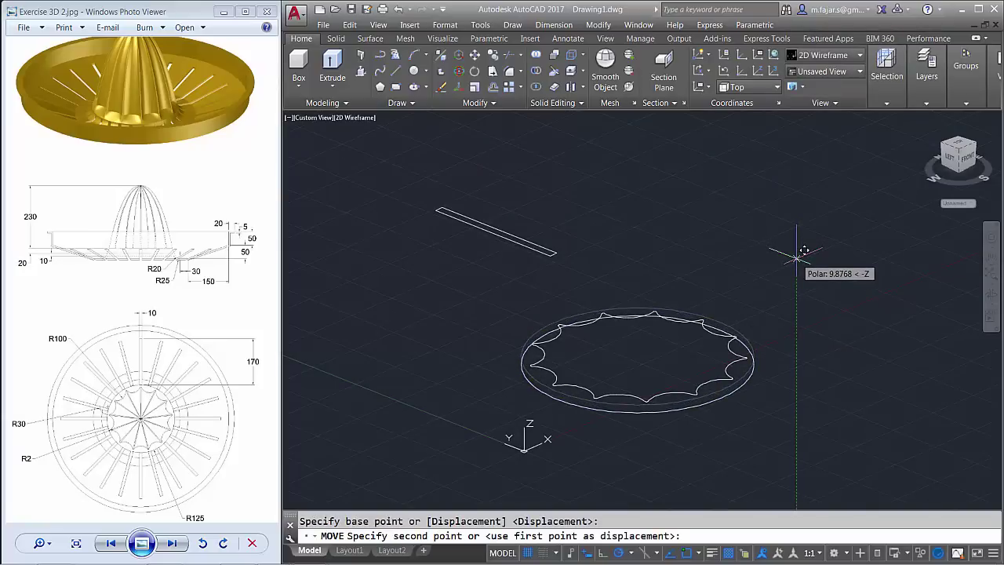
pyautogui.write('20')
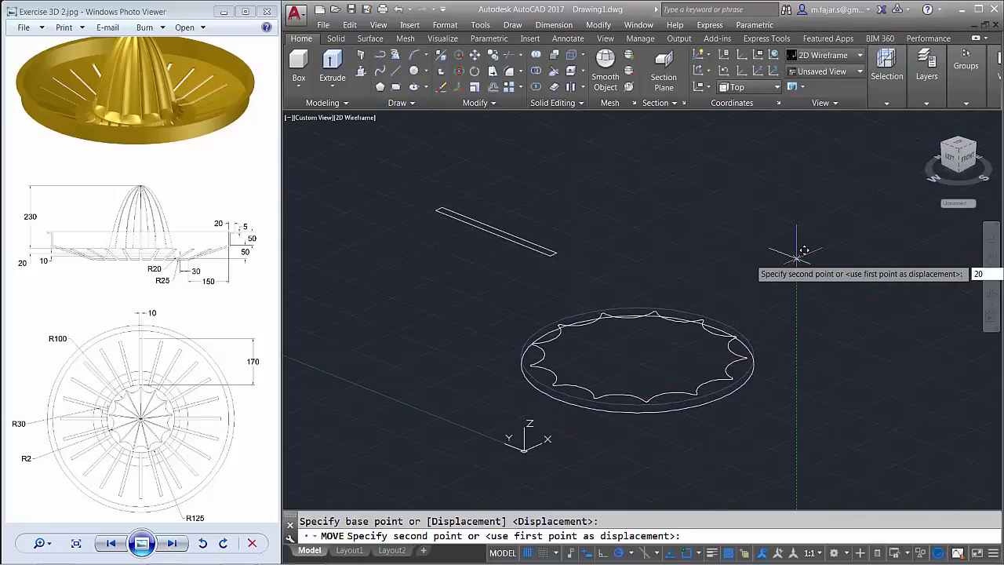
pyautogui.press('Return')
pyautogui.moveTo(741, 297); pyautogui.dragTo(748, 299, button='middle')
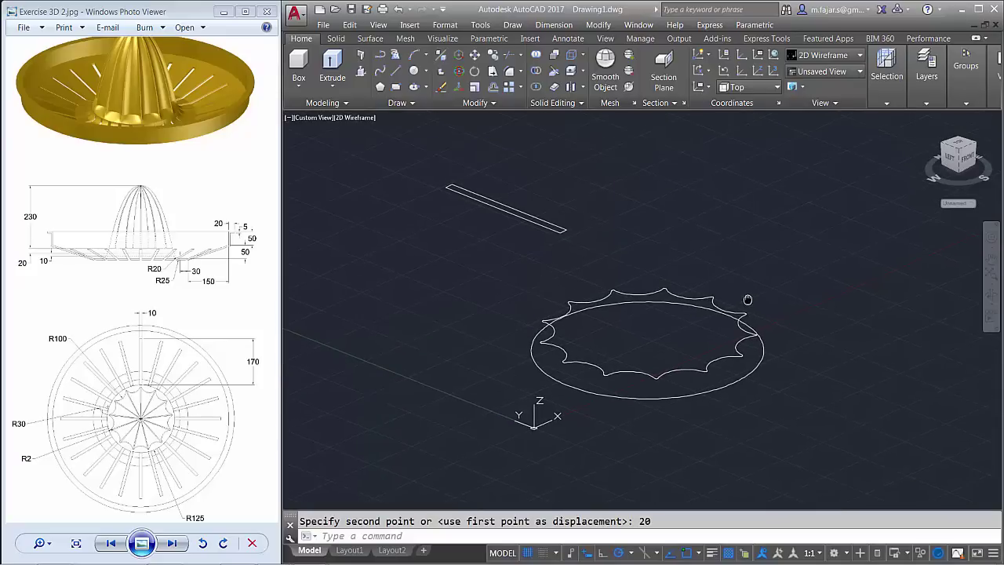
# Draw a 230-unit vertical axis line rising from the profile's centre
pyautogui.write('L')
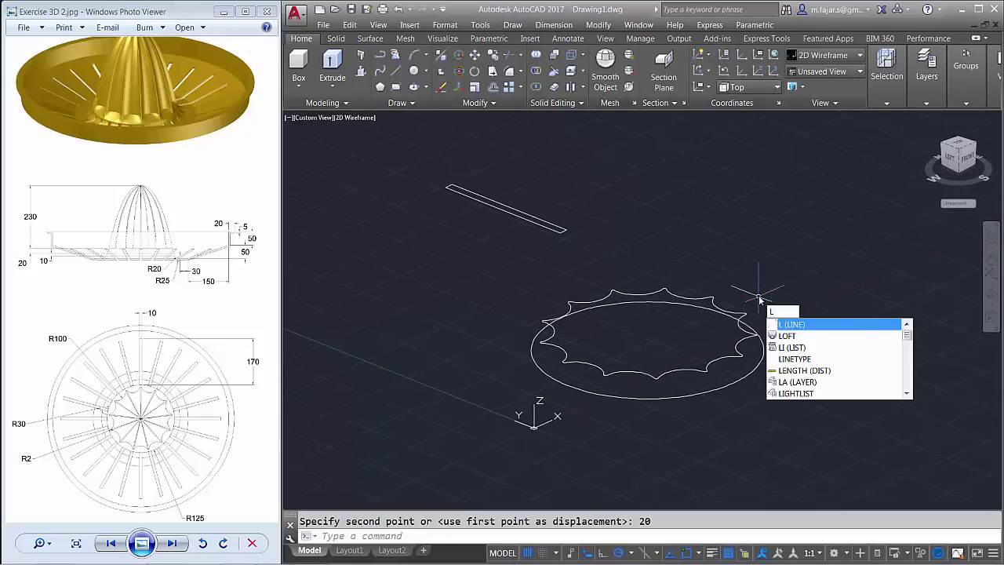
pyautogui.press('Return')
pyautogui.click(648, 332)
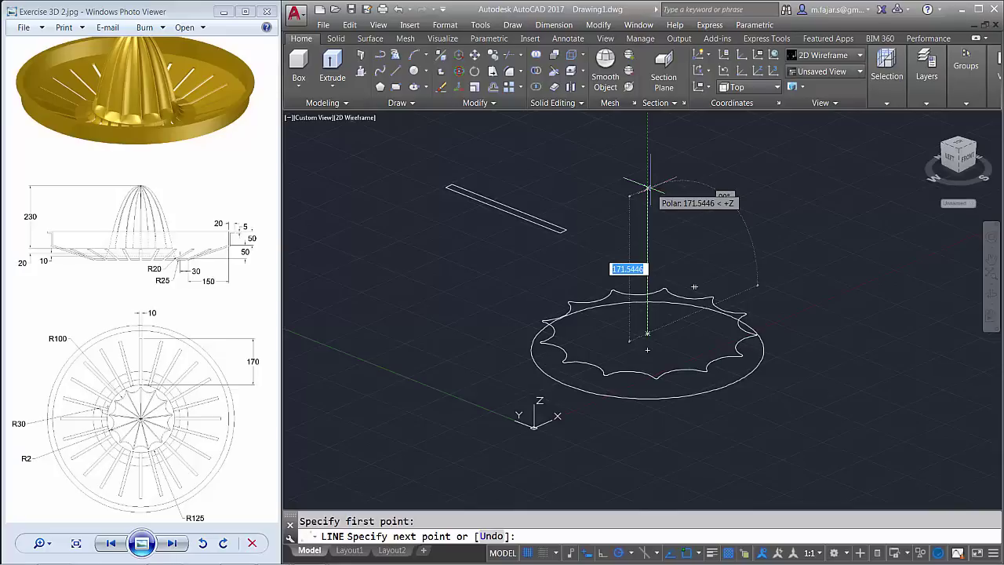
pyautogui.write('230')
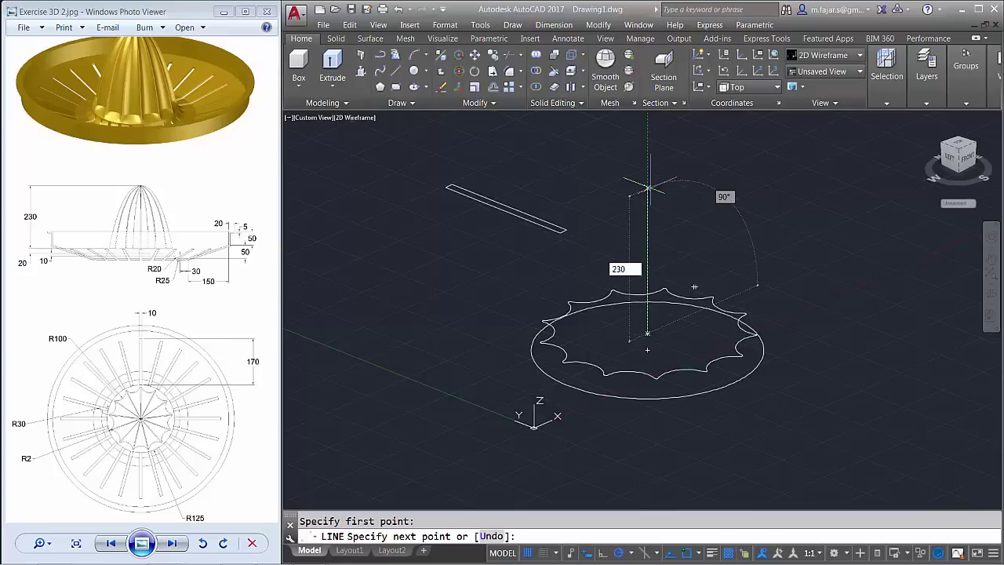
pyautogui.press('Return')
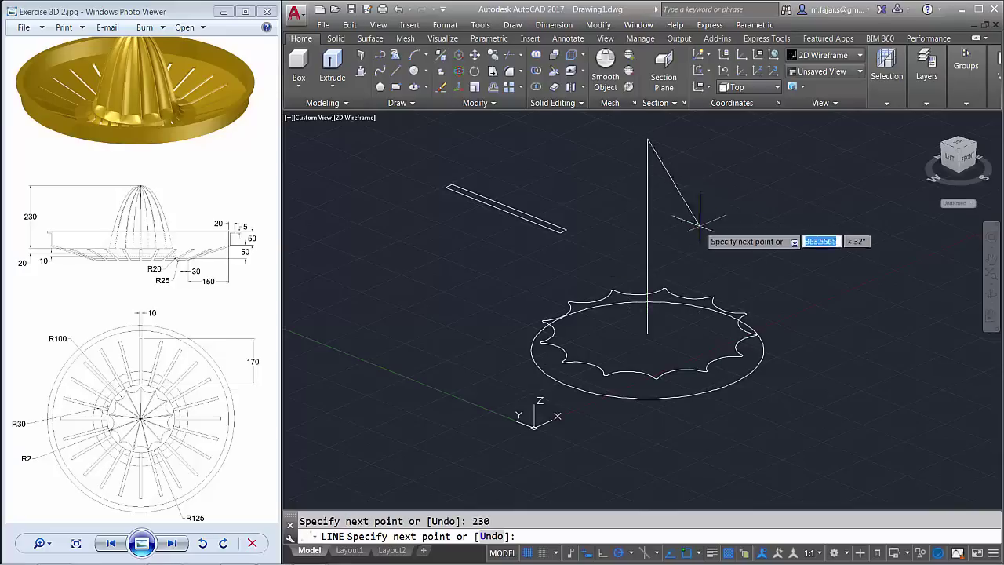
# Switch to the Left view and recentre the drawing
pyautogui.moveTo(771, 284); pyautogui.dragTo(757, 260, button='middle')
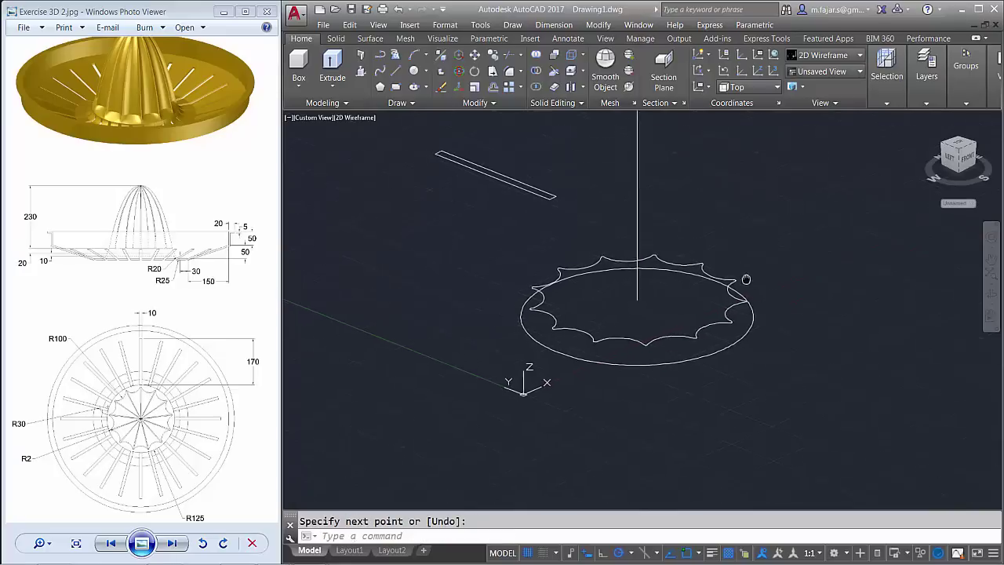
pyautogui.click(317, 118)
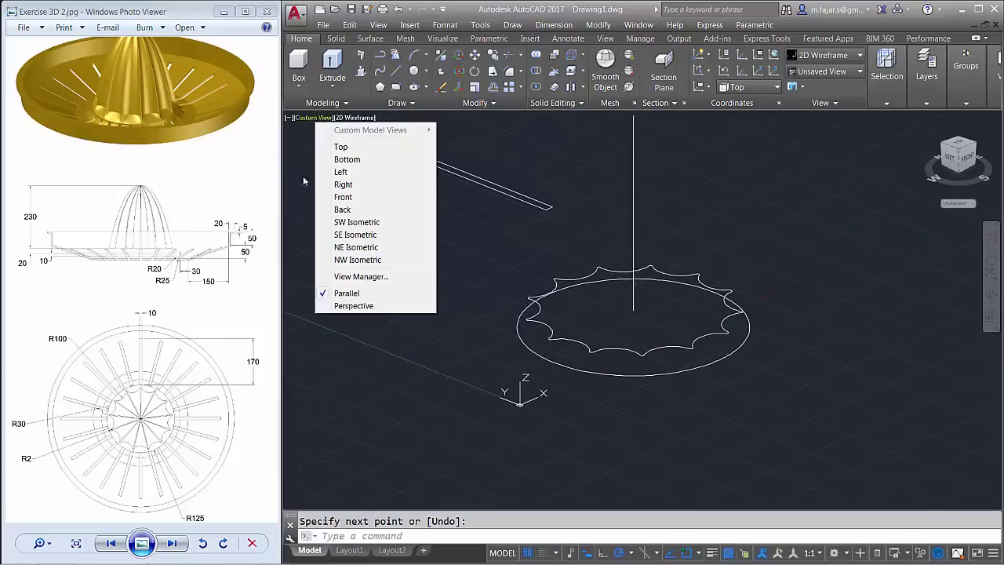
pyautogui.click(342, 173)
pyautogui.scroll(-2, 740, 287)
pyautogui.scroll(-2, 695, 303)
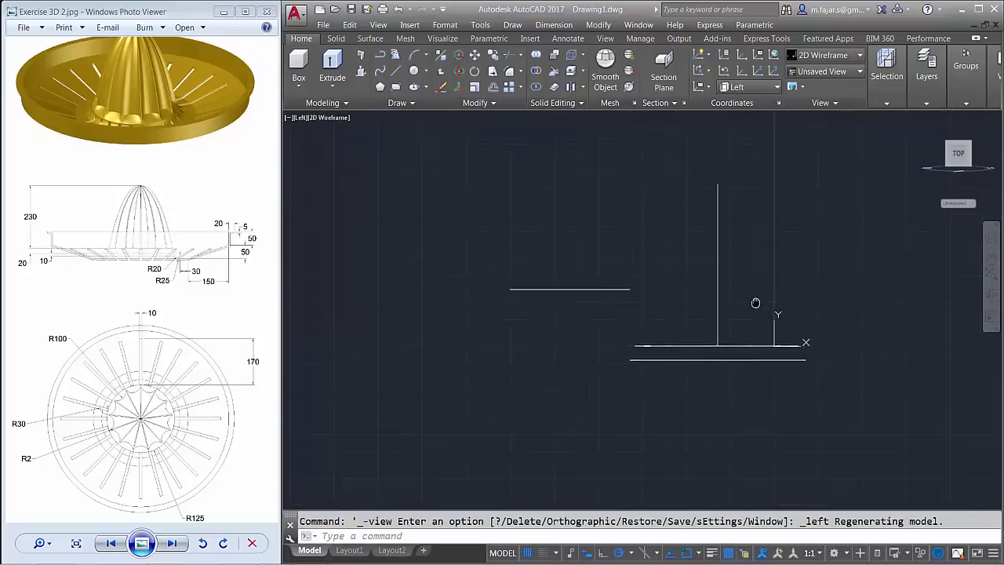
pyautogui.moveTo(695, 303); pyautogui.dragTo(567, 283, button='middle')
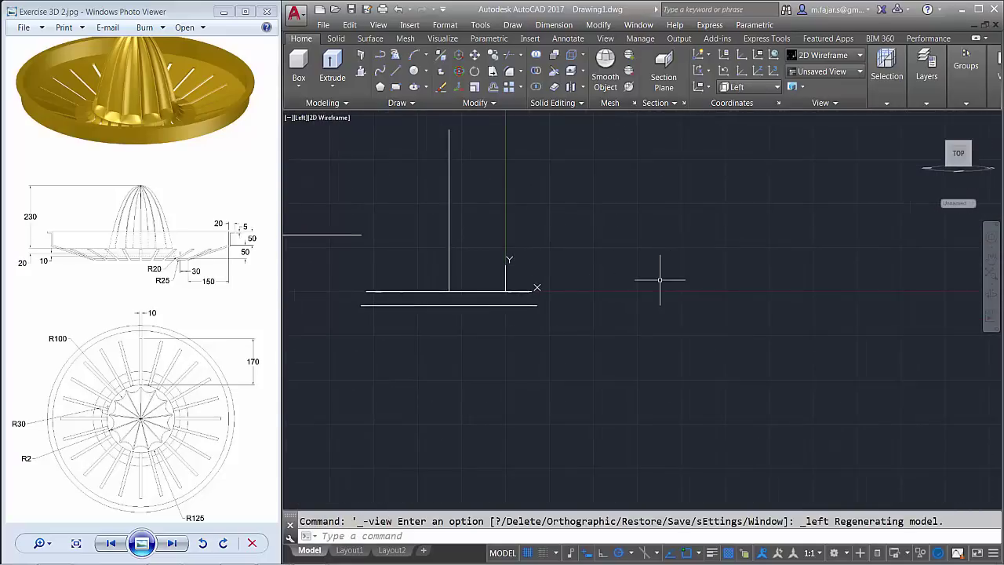
pyautogui.write('L')
# Begin a new line right of the drawing, entering a 125-unit length
pyautogui.press('Return')
pyautogui.click(634, 284)
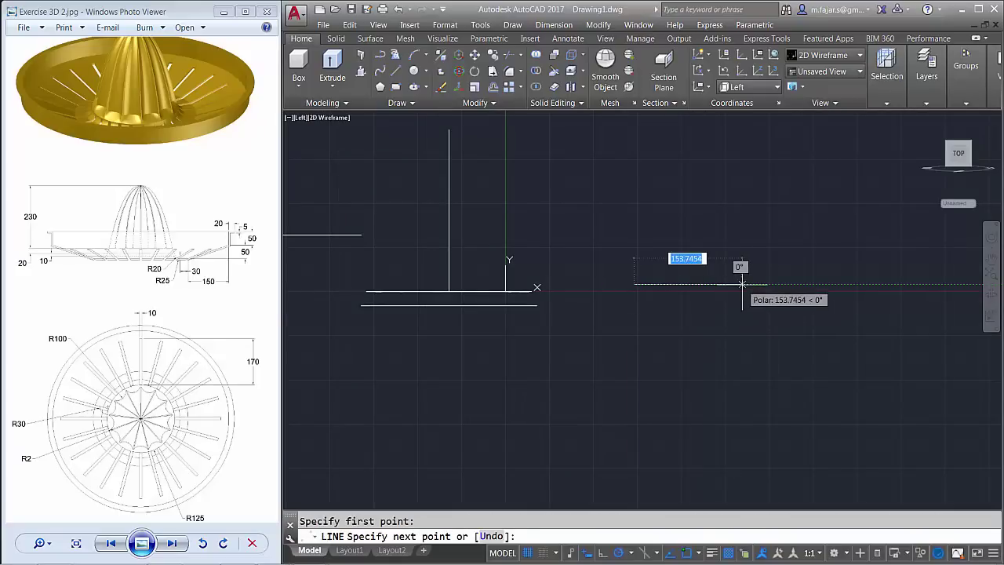
pyautogui.write('125')
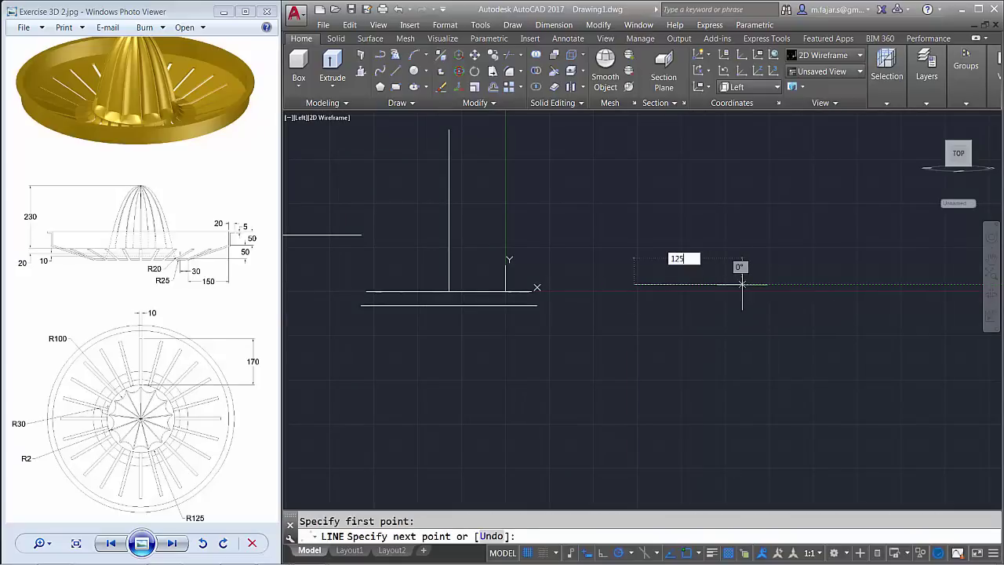
# Complete the 125-unit horizontal line
pyautogui.press('Return')
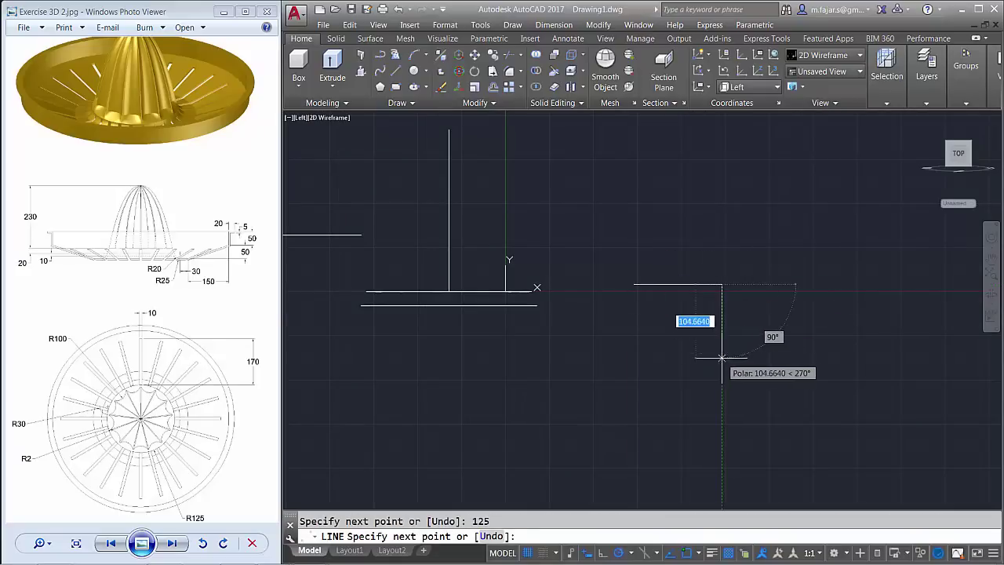
pyautogui.scroll(1, 710, 319)
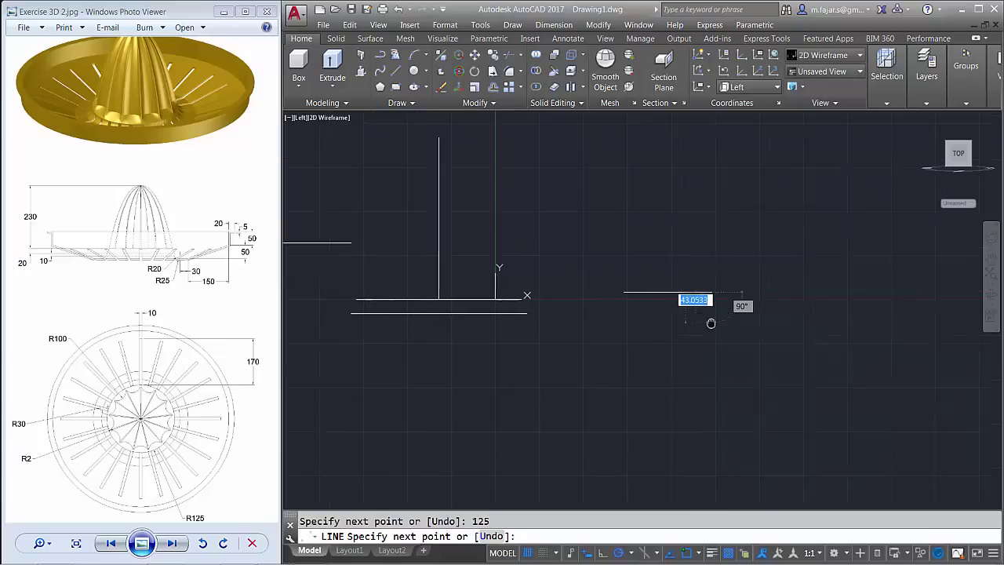
pyautogui.scroll(3, 706, 325)
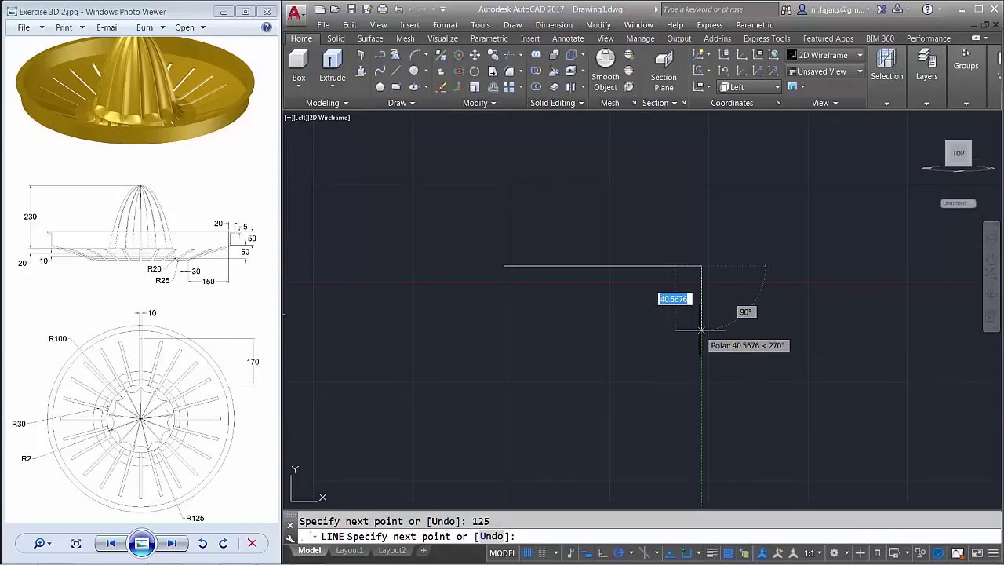
pyautogui.press('Return')
# Draw a radius-20 circle and move its left point onto the 125 line's right end
pyautogui.write('c')
pyautogui.press('Return')
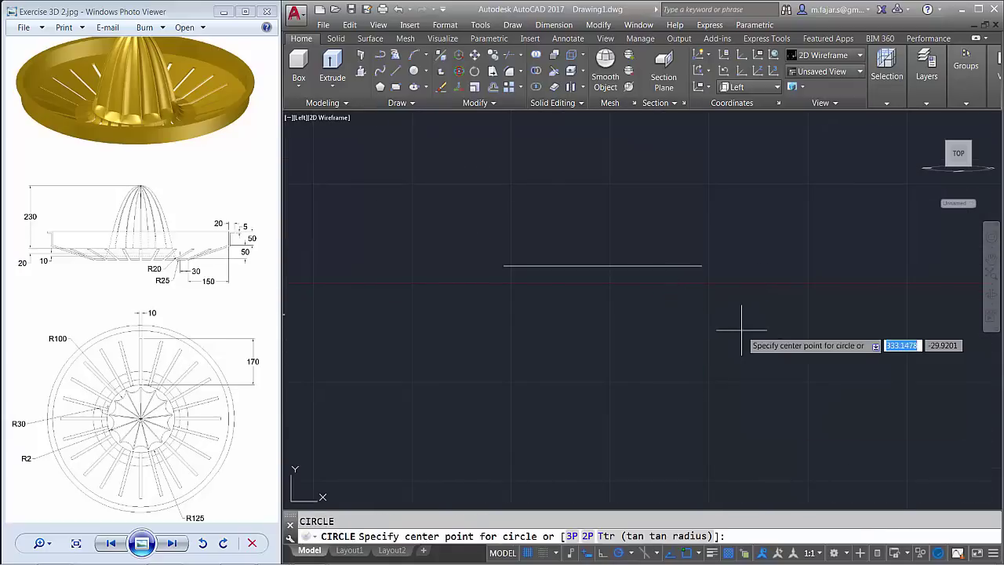
pyautogui.click(778, 326)
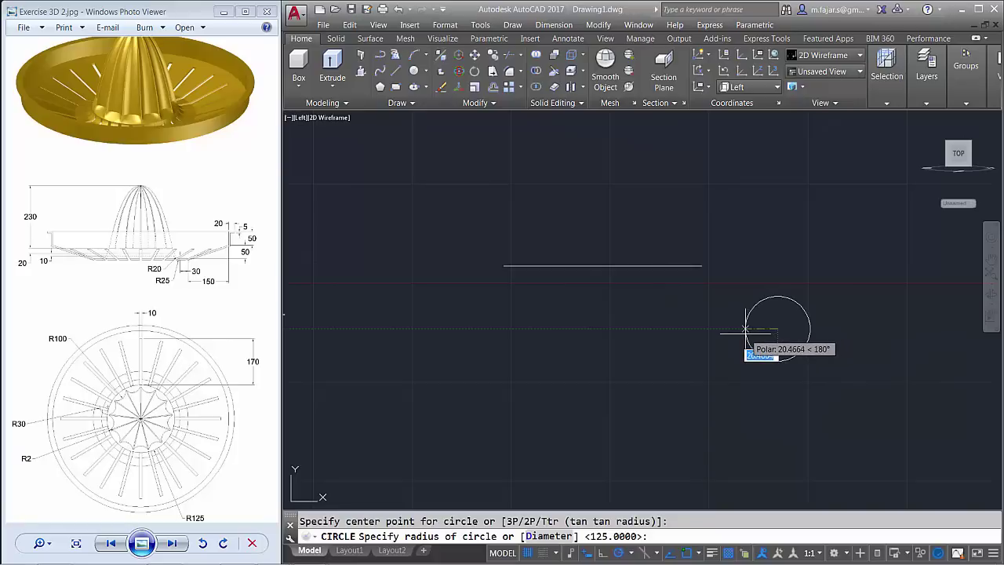
pyautogui.write('20')
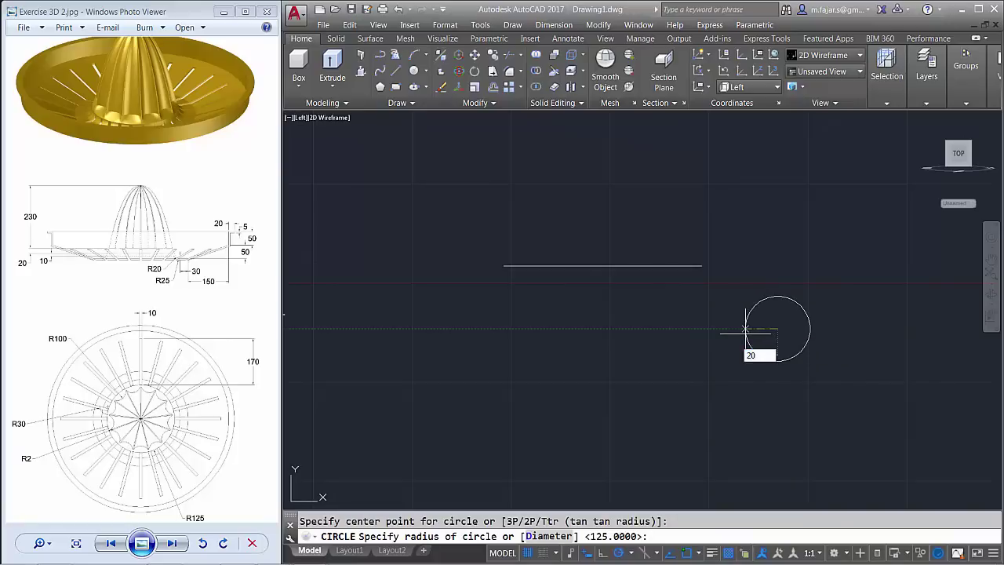
pyautogui.press('Return')
pyautogui.write('m')
pyautogui.press('Return')
pyautogui.moveTo(833, 289); pyautogui.dragTo(767, 370)
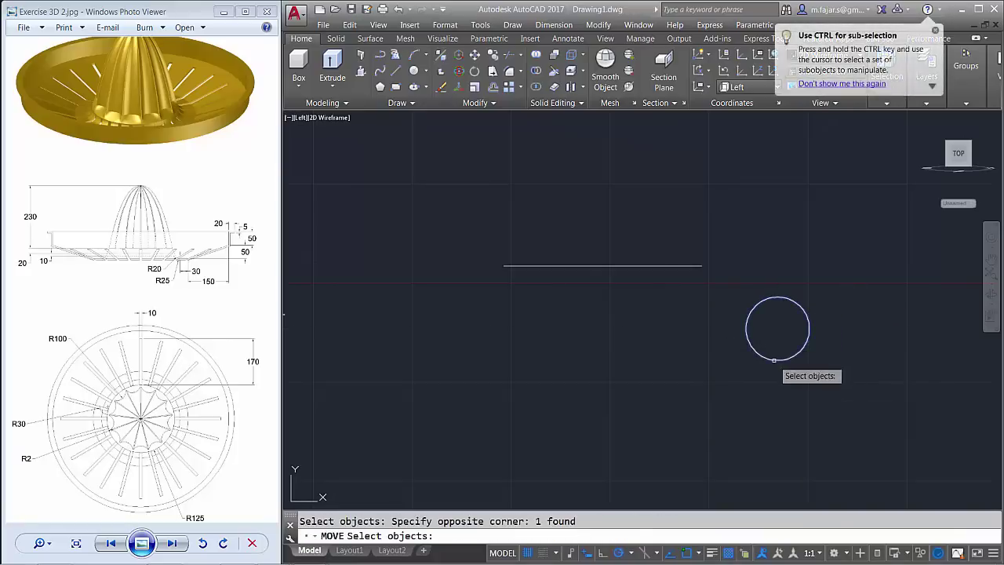
pyautogui.press('Return')
pyautogui.click(746, 328)
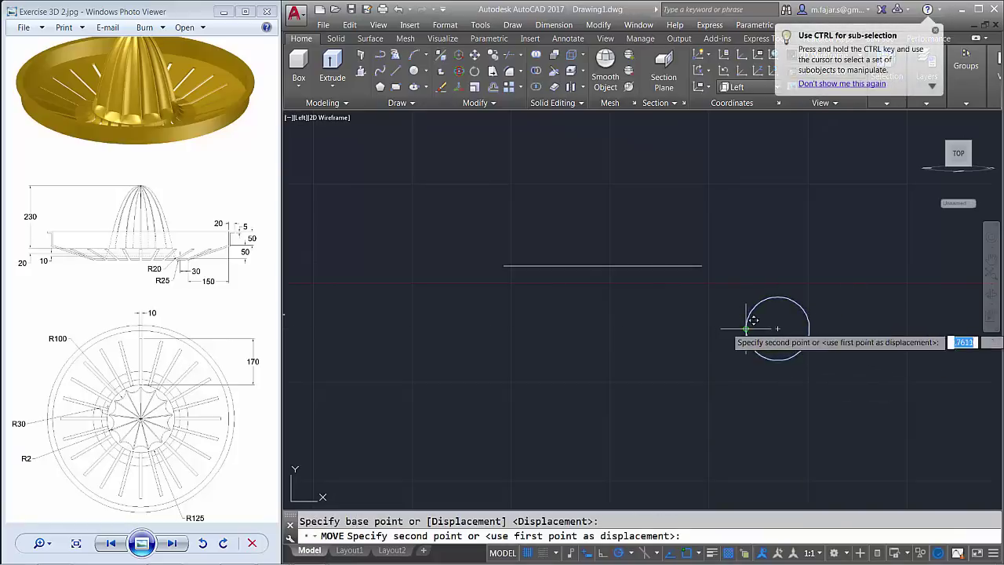
pyautogui.click(703, 265)
# Draw a 30-unit line right from the circle's bottom, then 50 units upward
pyautogui.moveTo(752, 330); pyautogui.dragTo(723, 349, button='middle')
pyautogui.write('l')
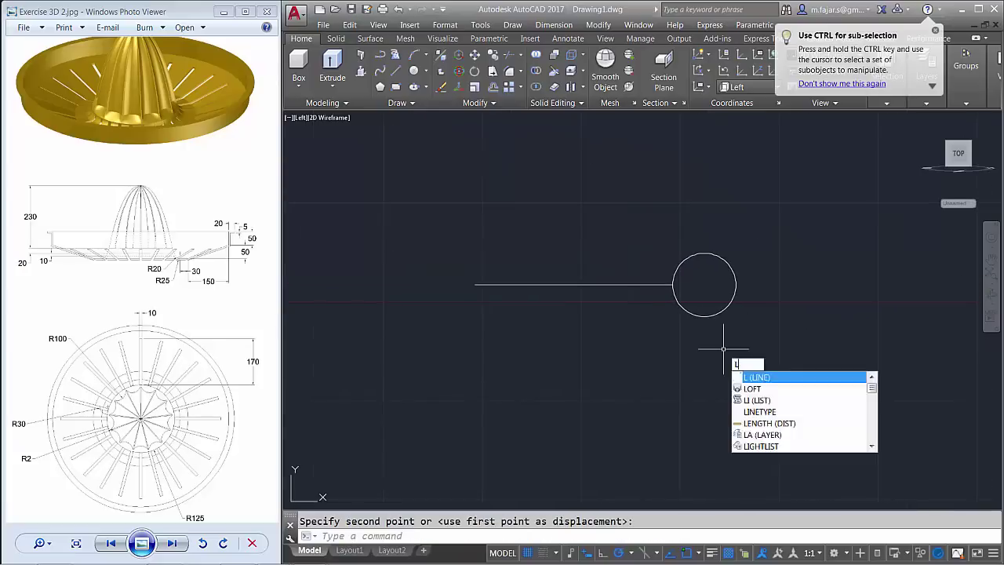
pyautogui.press('Return')
pyautogui.click(705, 317)
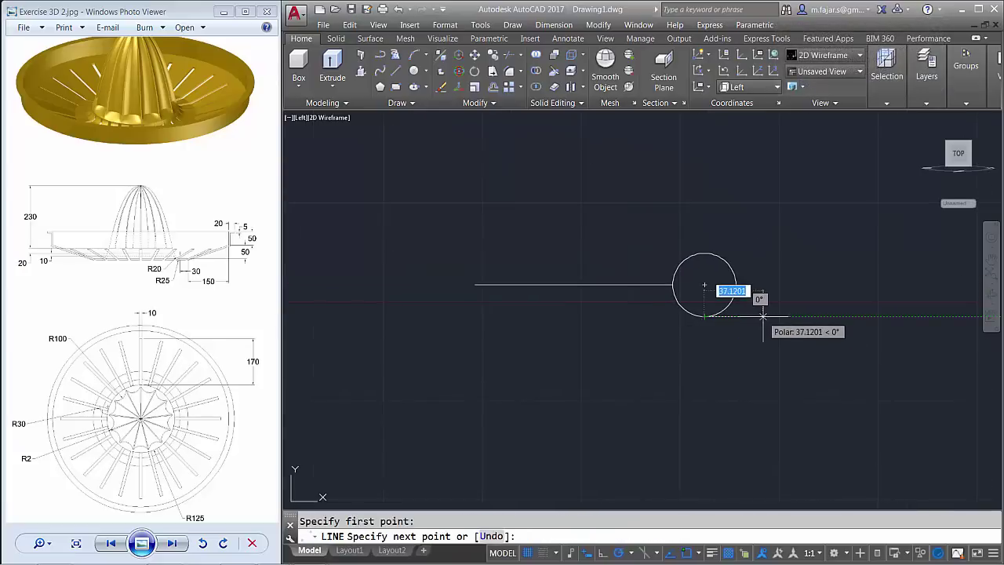
pyautogui.write('30')
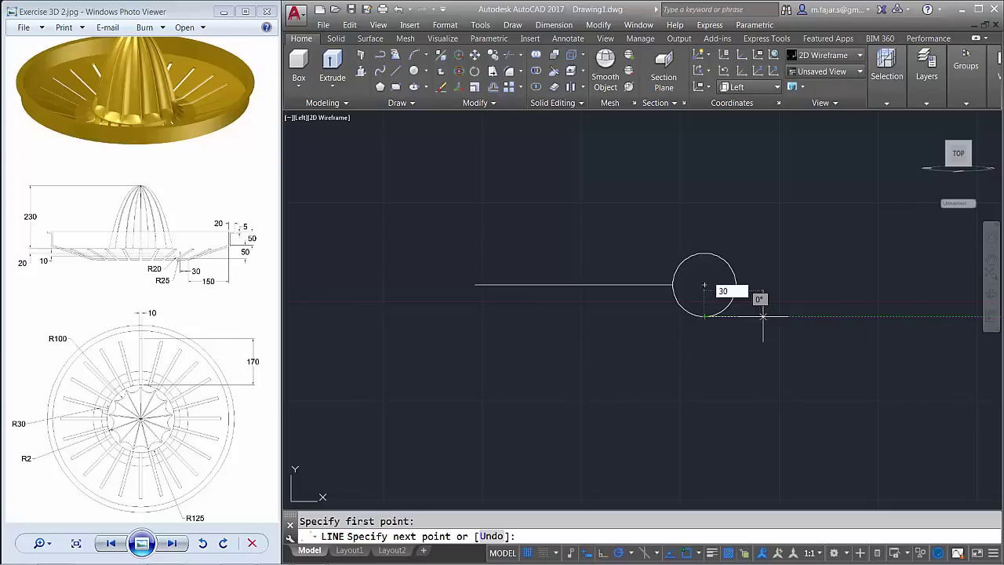
pyautogui.press('Return')
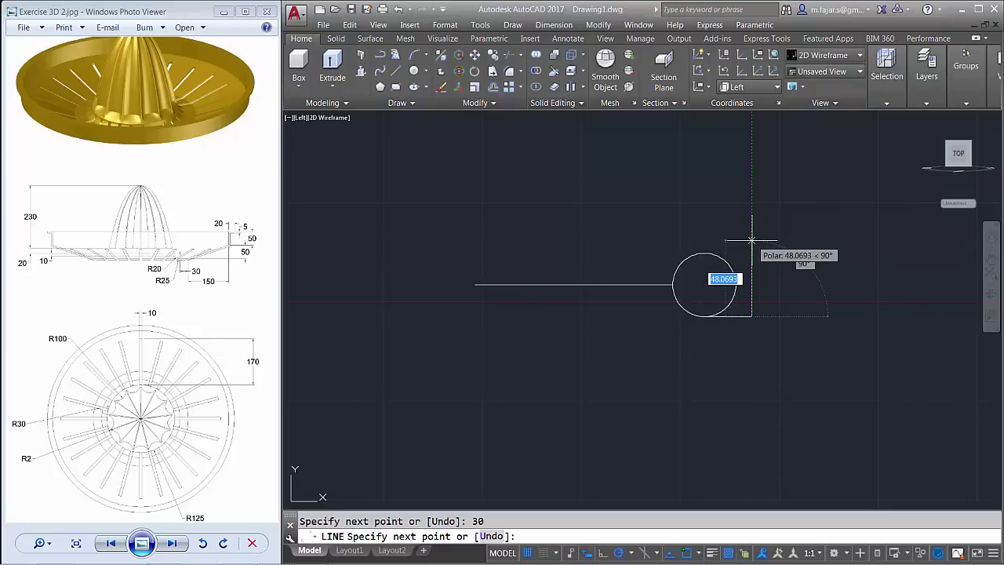
pyautogui.write('50')
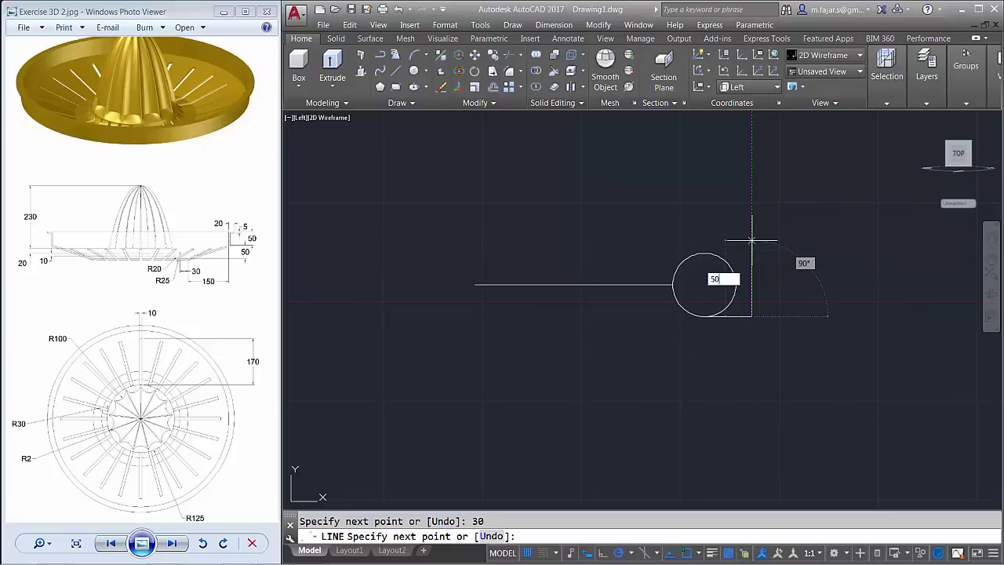
pyautogui.press('Return')
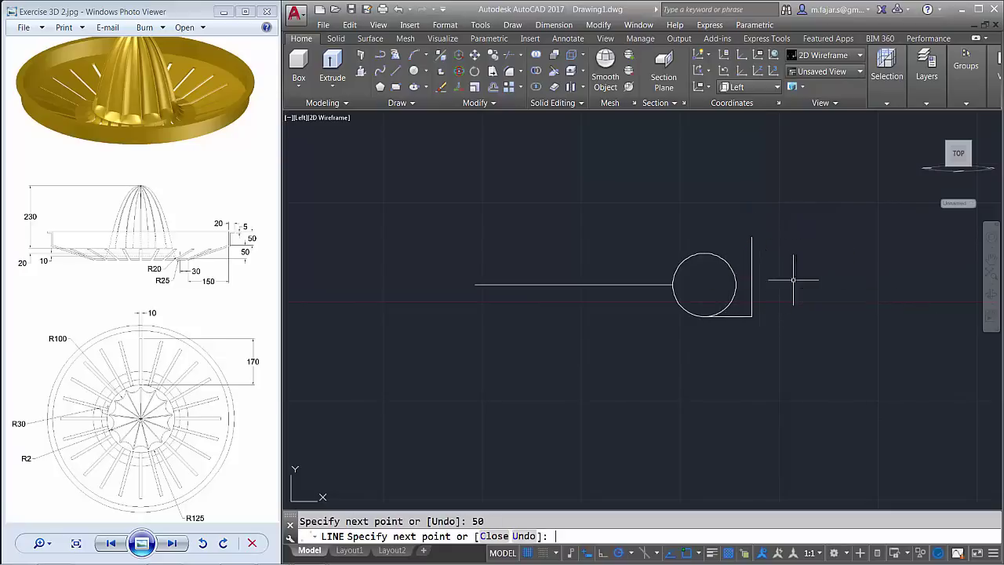
pyautogui.scroll(2, 755, 310)
pyautogui.scroll(2, 738, 318)
pyautogui.write('TR')
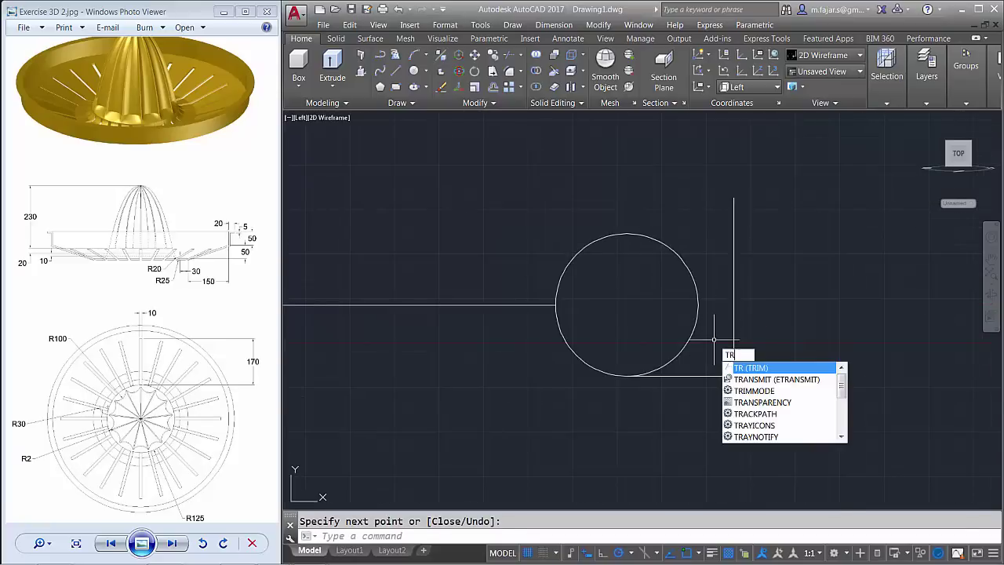
# Trim away the unwanted circle parts, leaving a corner arc
pyautogui.press('Return')
pyautogui.click(697, 242)
pyautogui.click(671, 285)
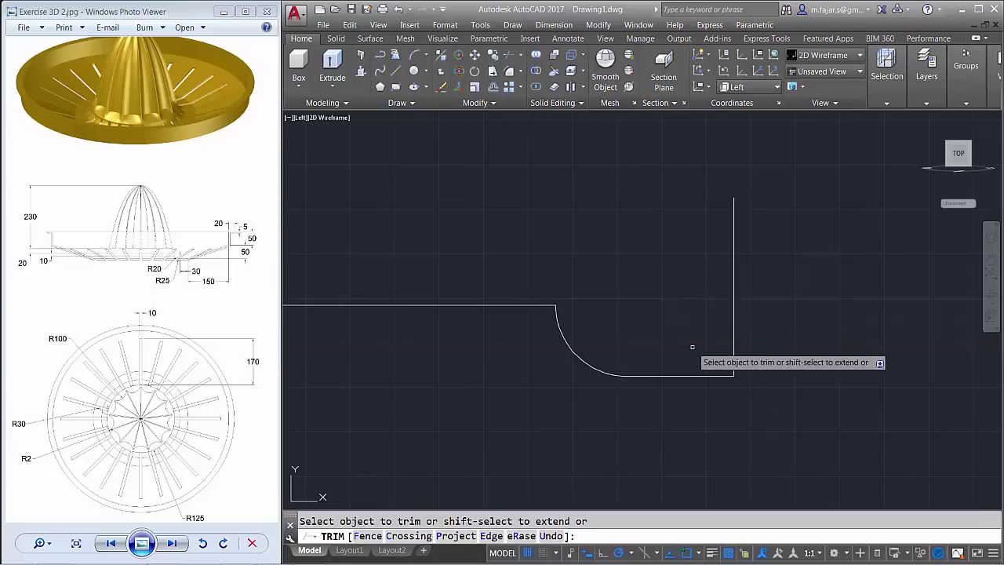
pyautogui.moveTo(665, 278); pyautogui.dragTo(654, 252, button='middle')
pyautogui.press('Return')
pyautogui.write('M')
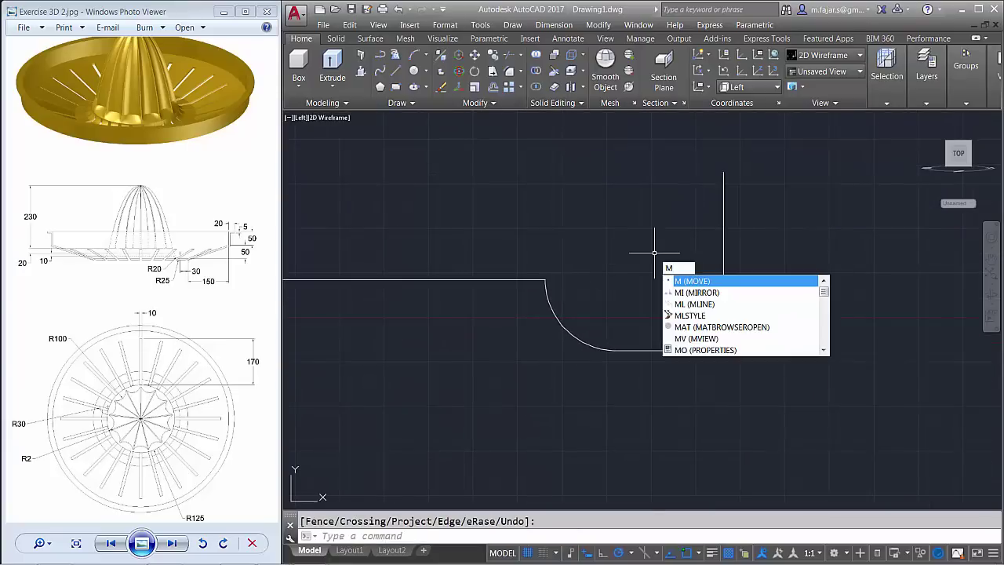
# Move the vertical line 150 units to the right
pyautogui.press('Return')
pyautogui.click(755, 211)
pyautogui.click(691, 282)
pyautogui.press('Return')
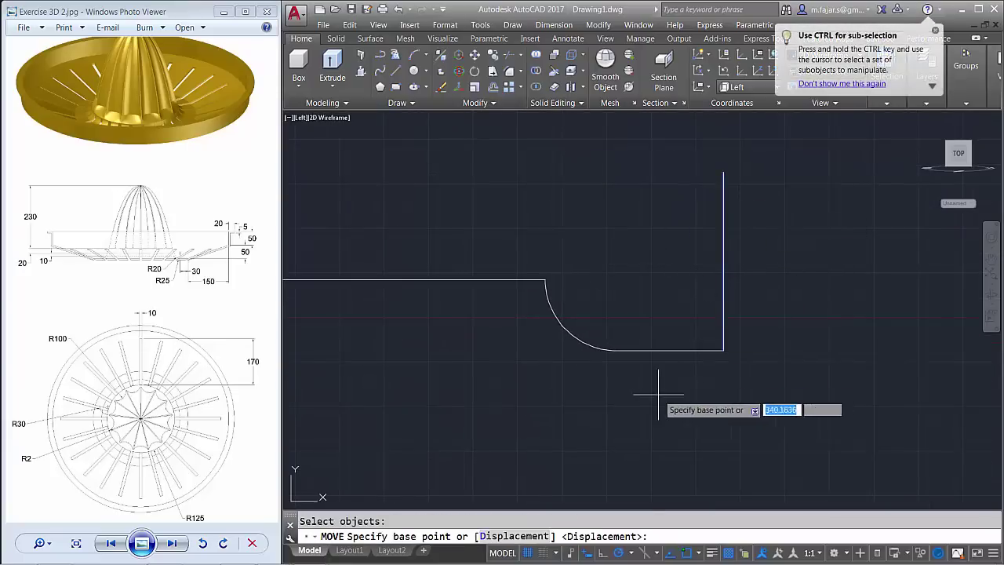
pyautogui.click(643, 397)
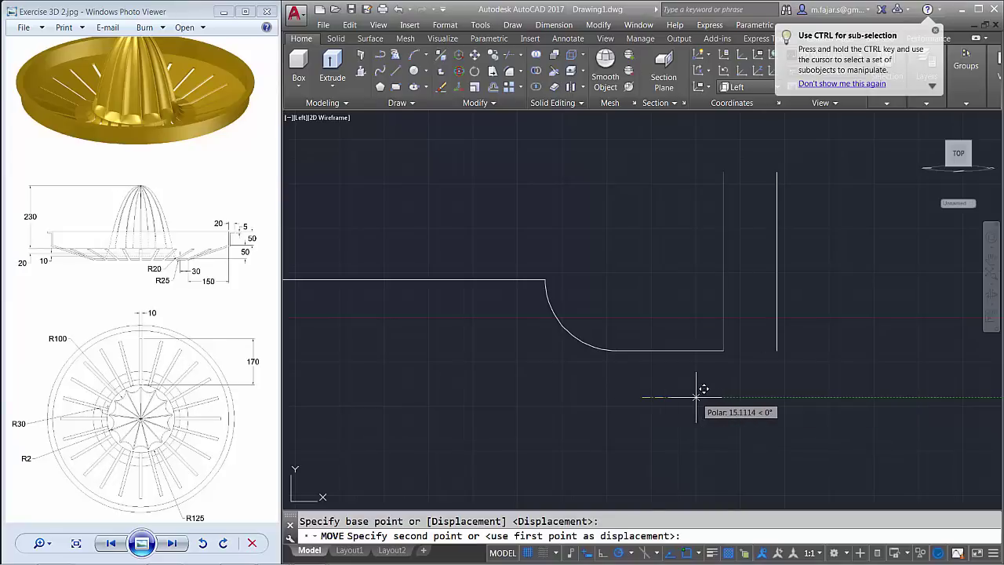
pyautogui.write('150')
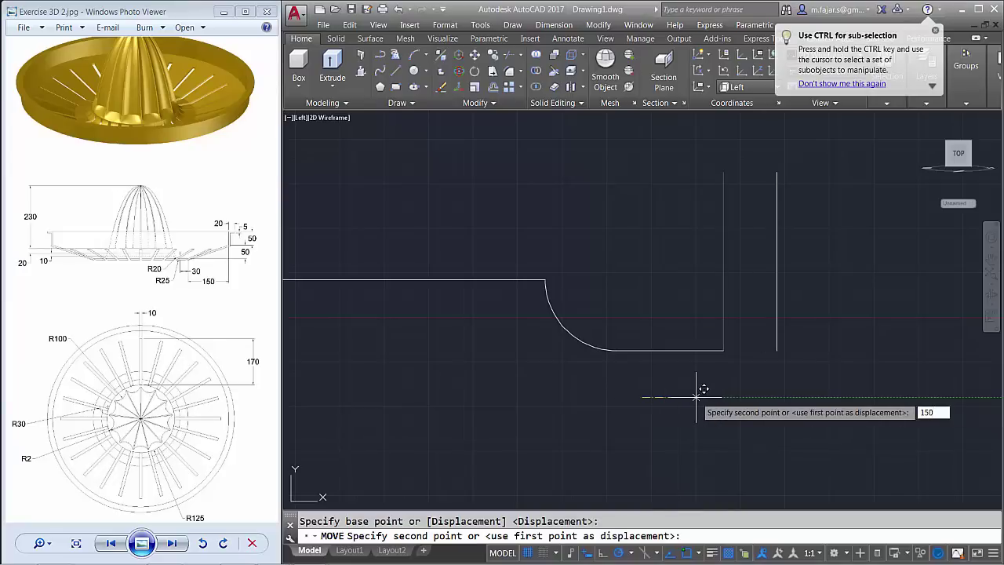
pyautogui.press('Return')
# Move the vertical line 50 units up
pyautogui.scroll(-3, 737, 385)
pyautogui.moveTo(832, 371); pyautogui.dragTo(684, 382, button='middle')
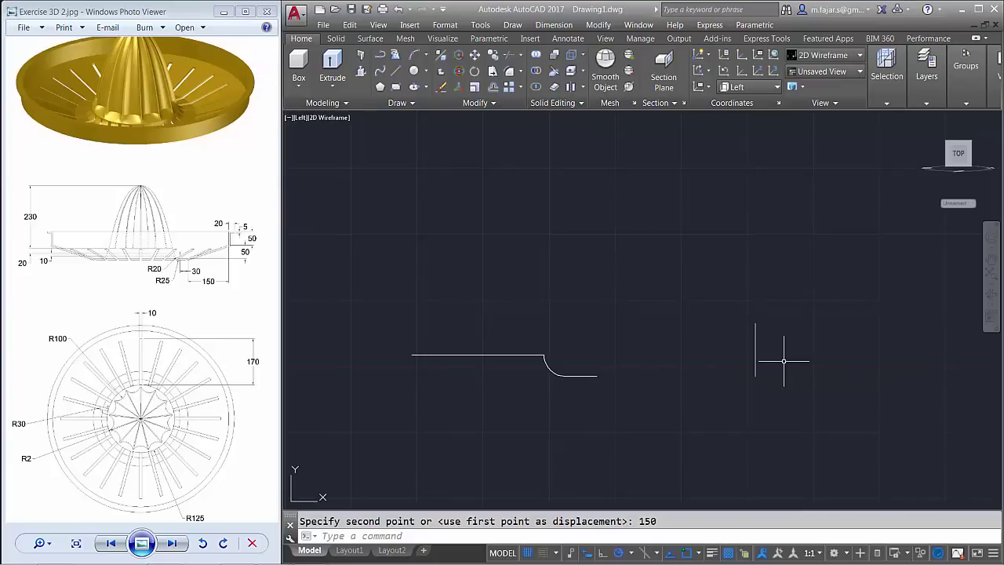
pyautogui.write('m')
pyautogui.press('Return')
pyautogui.click(789, 335)
pyautogui.click(702, 386)
pyautogui.press('Return')
pyautogui.click(701, 389)
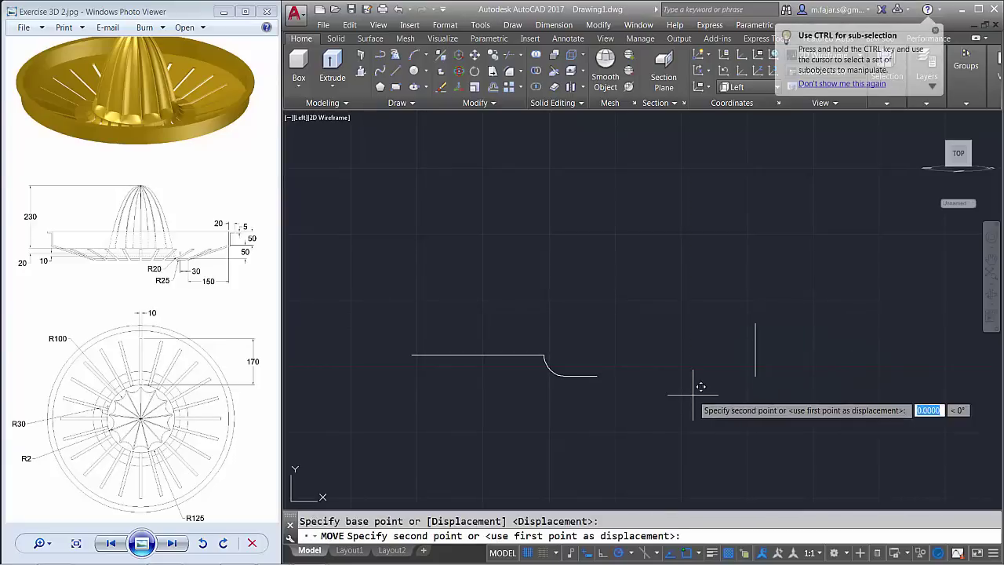
pyautogui.write('50')
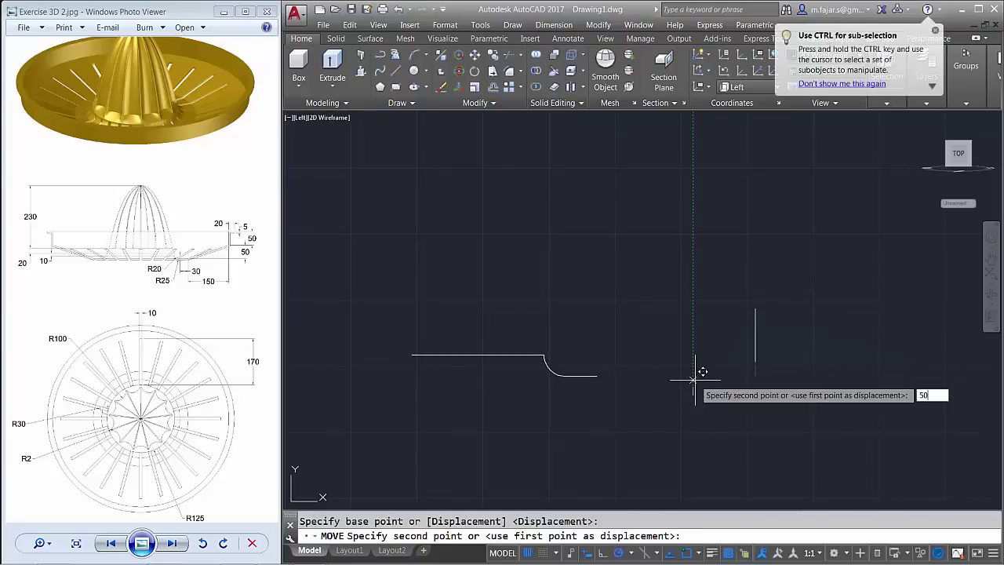
pyautogui.press('Return')
pyautogui.press('Return')
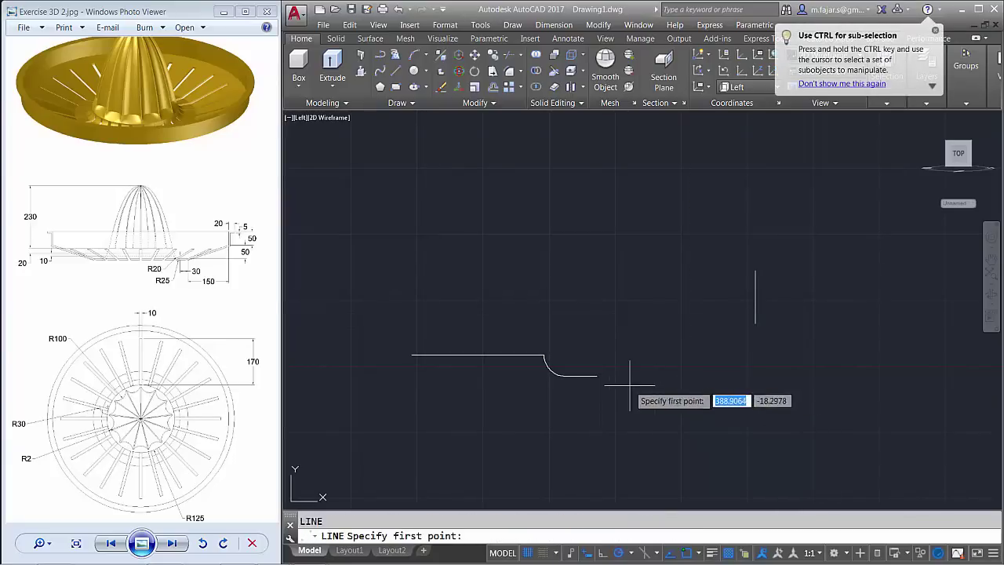
# Draw a sloped line to the vertical line's bottom and a 20-unit top lip
pyautogui.click(598, 376)
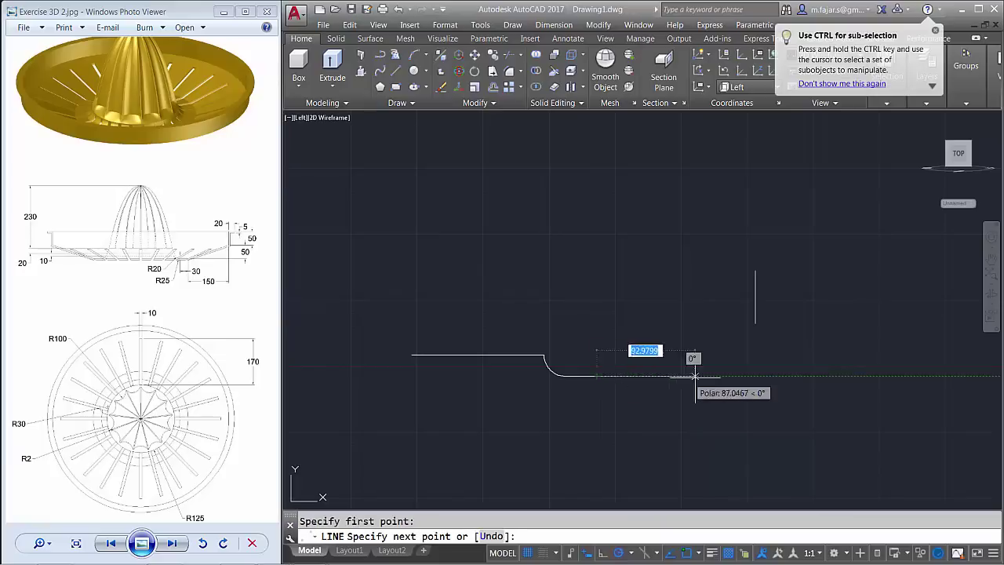
pyautogui.click(753, 323)
pyautogui.press('Return')
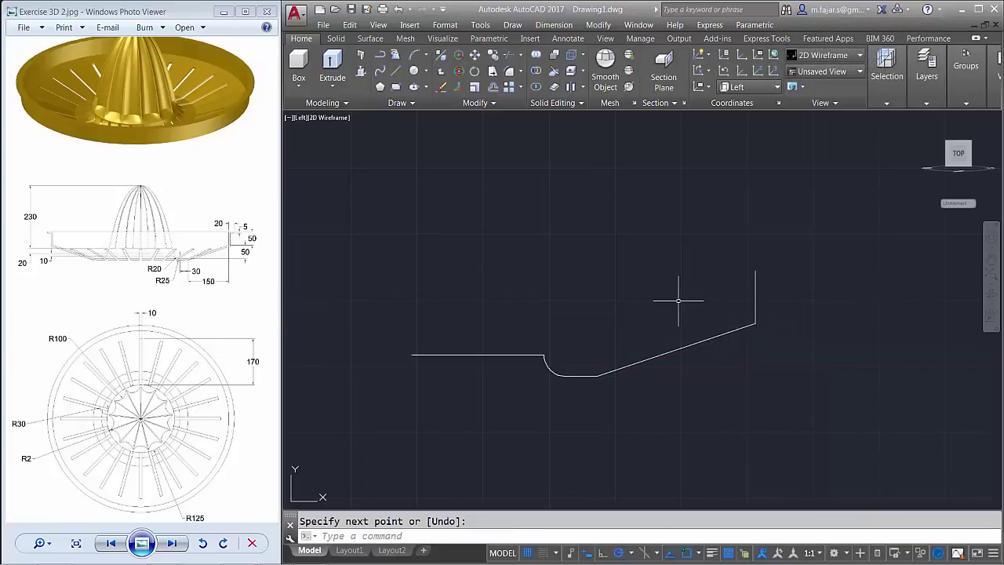
pyautogui.write('l')
pyautogui.press('Return')
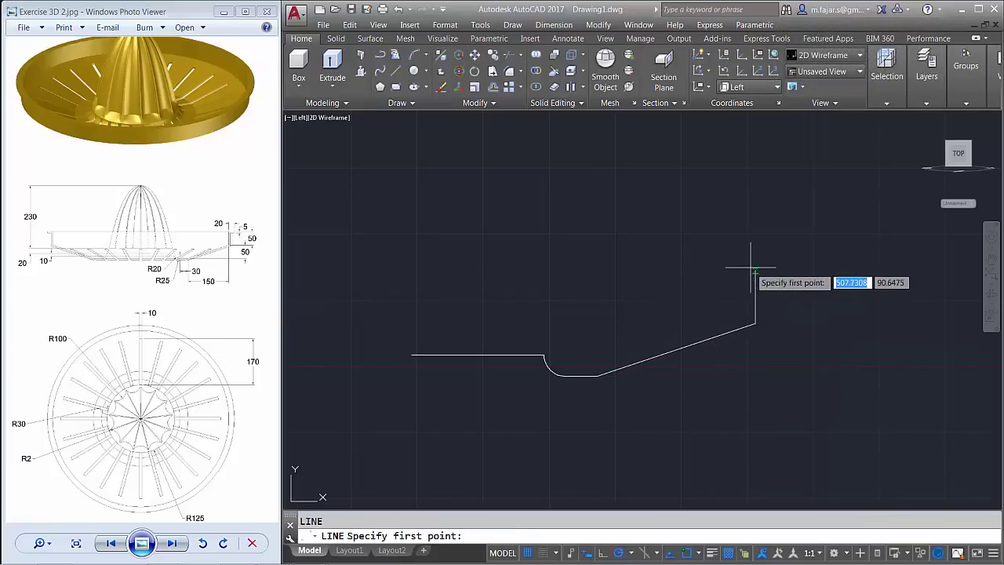
pyautogui.click(756, 272)
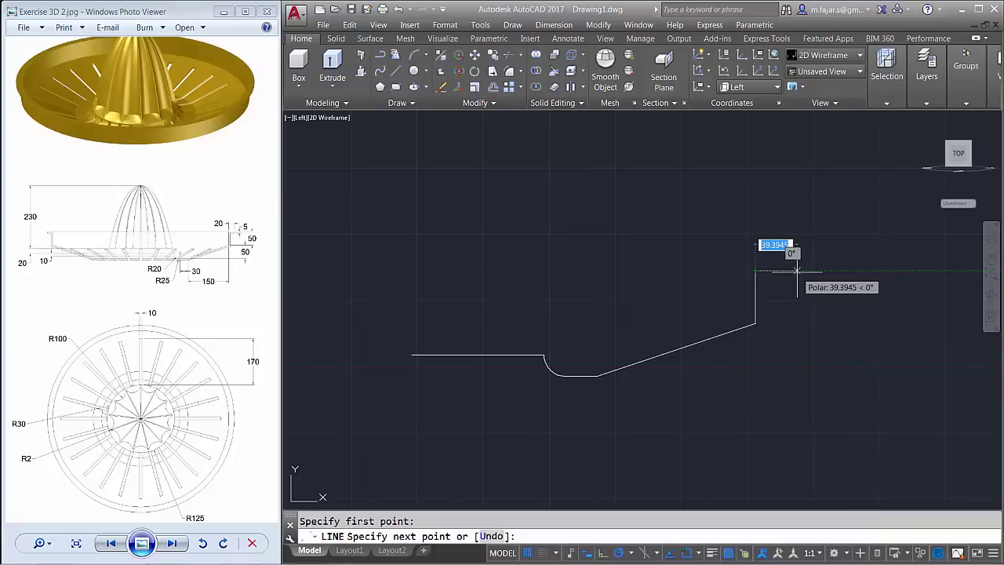
pyautogui.write('20')
pyautogui.press('Return')
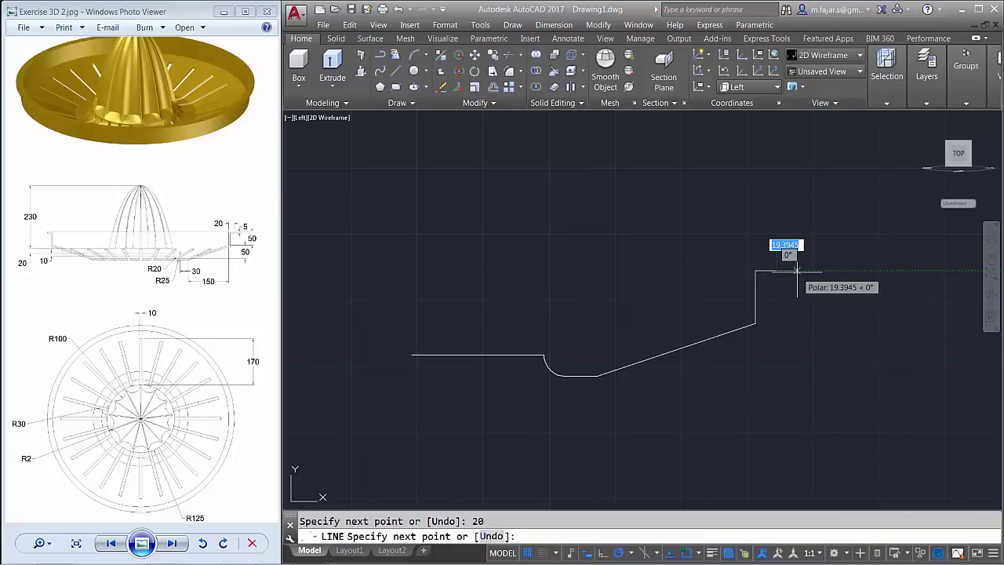
pyautogui.press('Return')
# Join the six profile pieces into one polyline with a crossing window
pyautogui.moveTo(607, 359)
pyautogui.mouseDown(button='middle')
pyautogui.moveTo(641, 332)
pyautogui.moveTo(661, 288)
pyautogui.mouseUp(button='middle')
pyautogui.write('j')
pyautogui.press('Return')
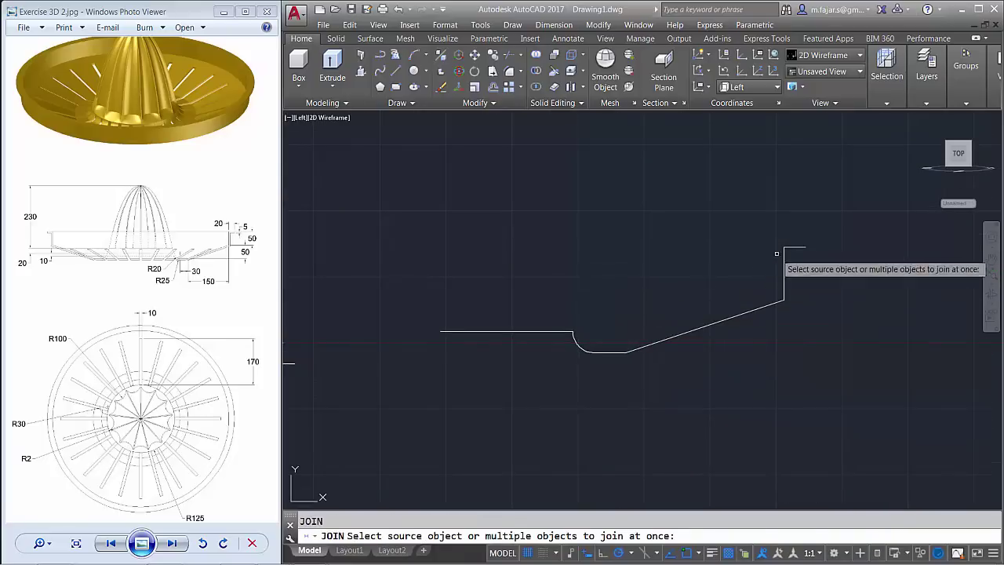
pyautogui.click(822, 212)
pyautogui.click(461, 392)
pyautogui.press('Return')
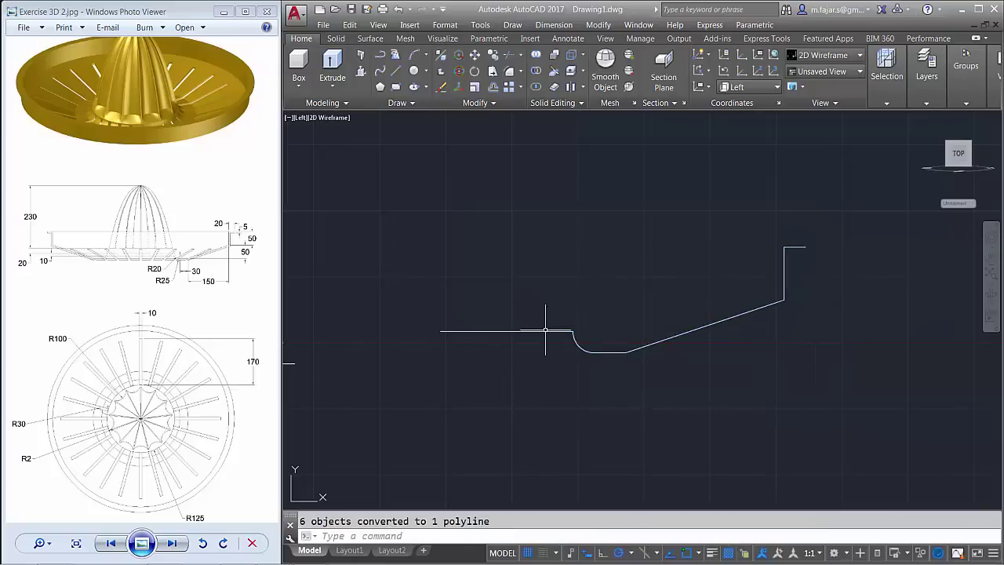
pyautogui.click(545, 331)
pyautogui.press('Escape')
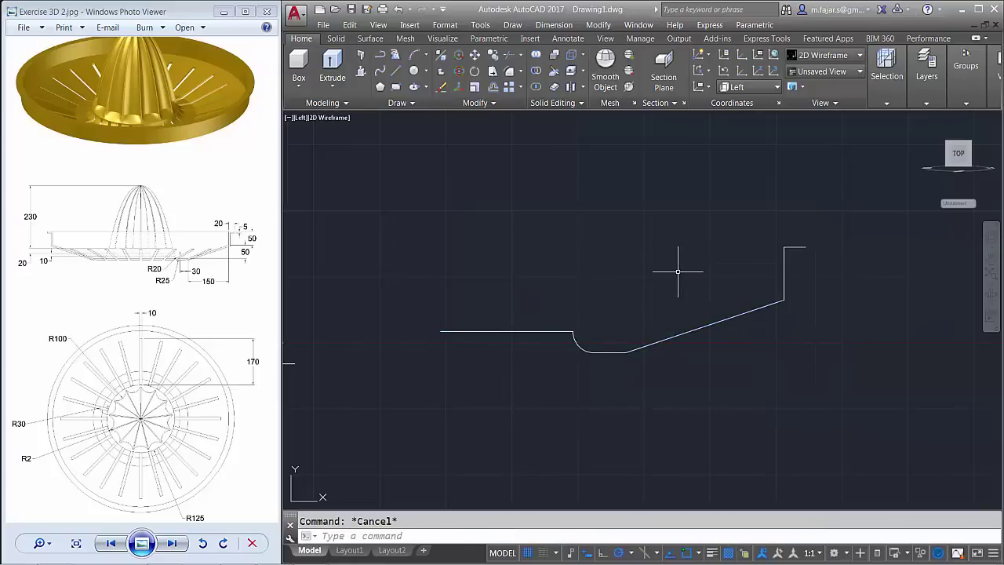
pyautogui.write('f')
pyautogui.press('BackSpace')
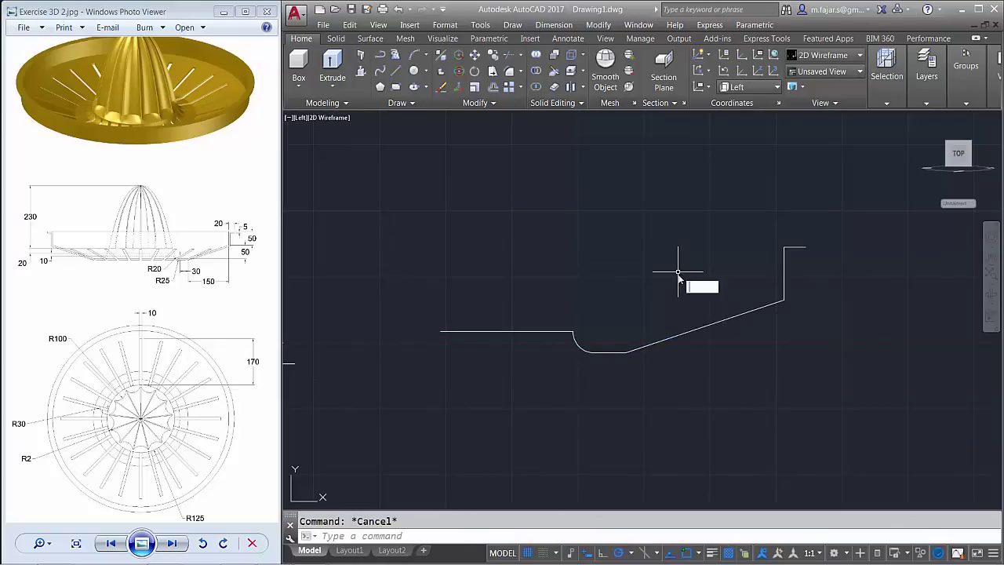
# Offset the profile polyline 5 units toward the lower-right side
pyautogui.write('OFFse')
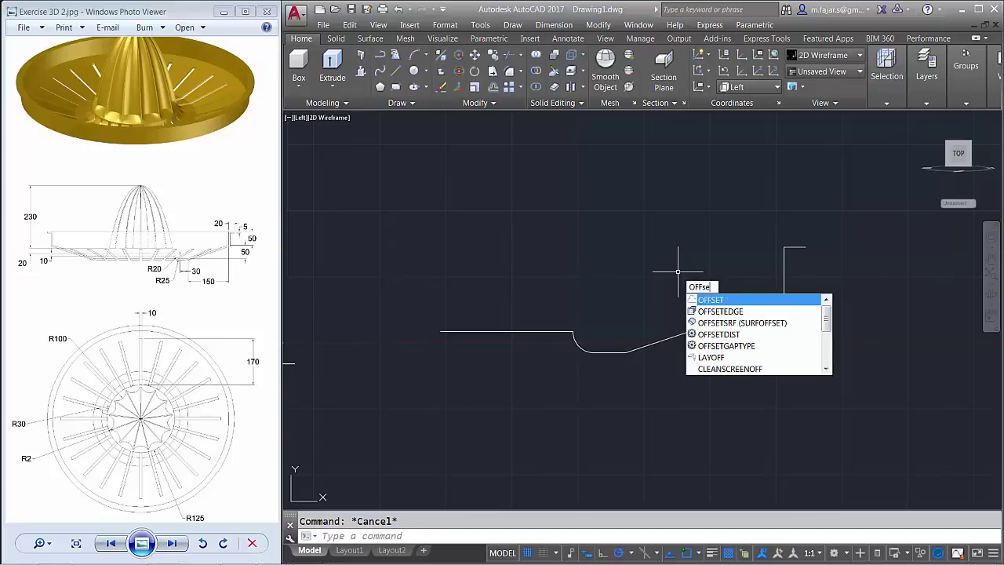
pyautogui.write('t')
pyautogui.press('Return')
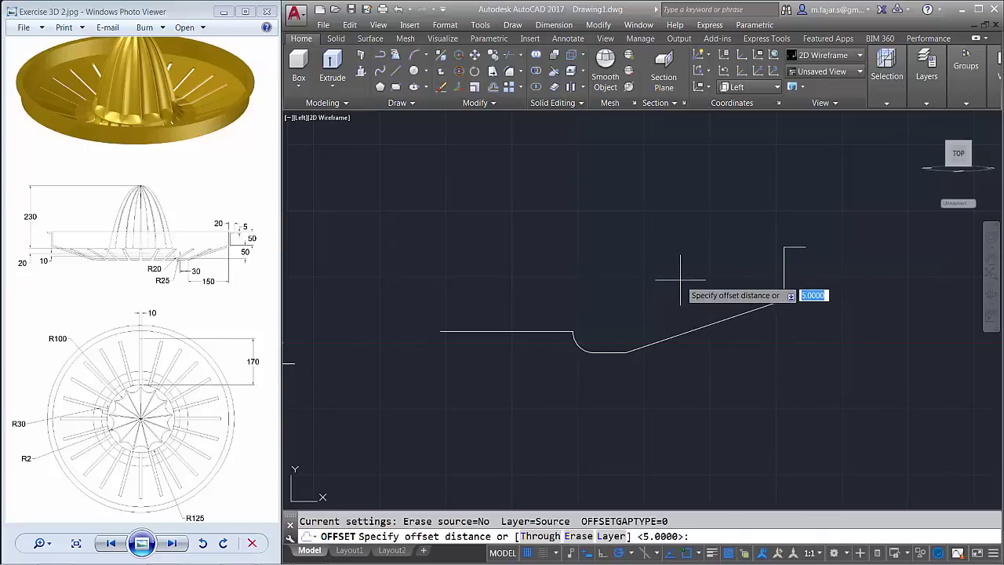
pyautogui.press('BackSpace')
pyautogui.write('5')
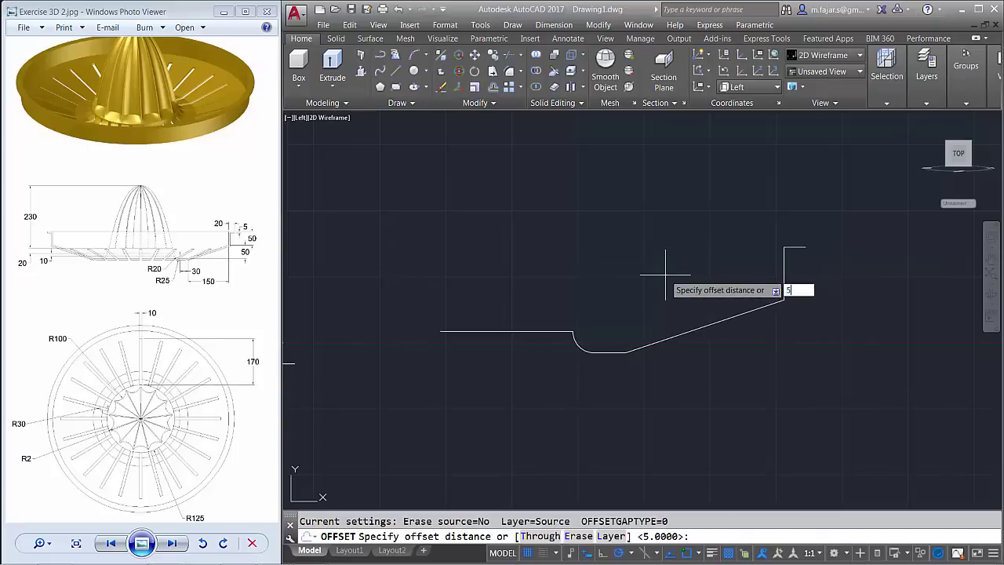
pyautogui.press('Return')
pyautogui.click(784, 264)
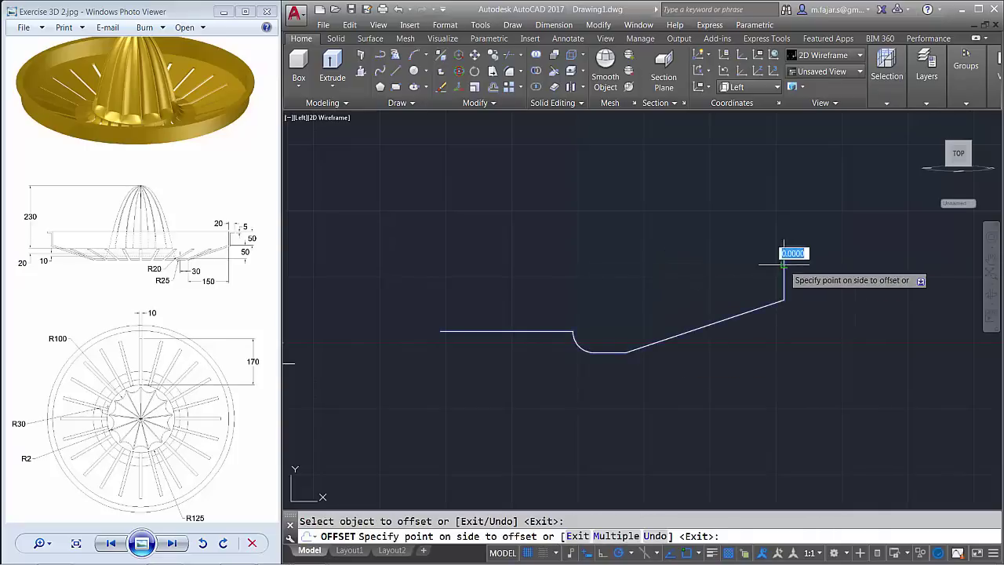
pyautogui.click(799, 300)
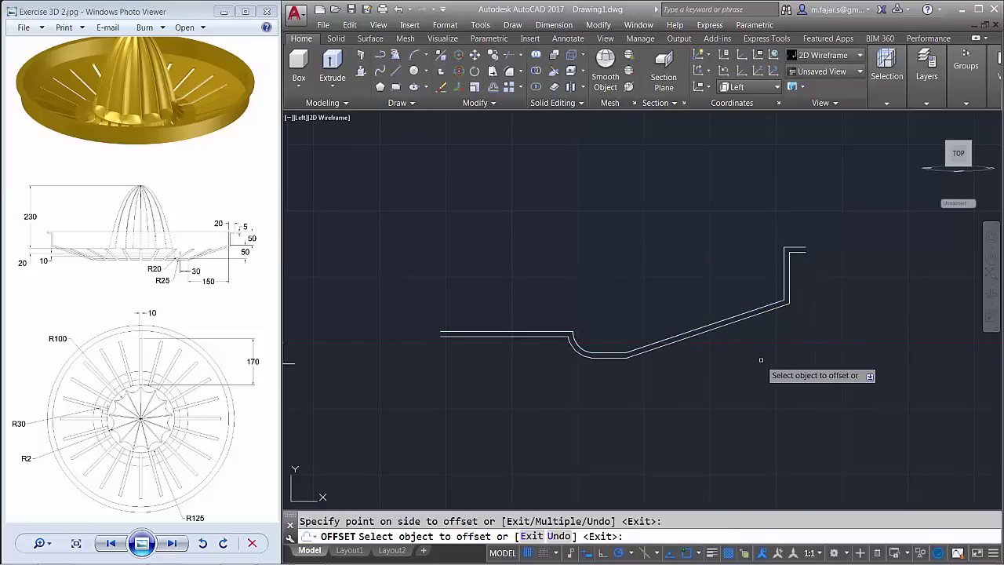
pyautogui.press('Return')
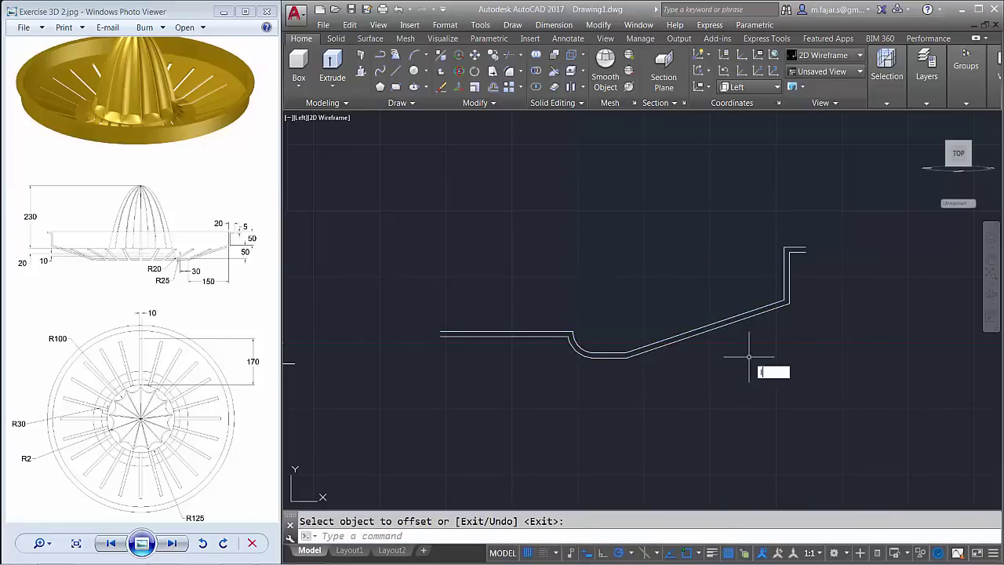
pyautogui.write('L')
# Draw a short line up from the outer top-right endpoint above the rim
pyautogui.press('Return')
pyautogui.scroll(2, 807, 252)
pyautogui.click(797, 248)
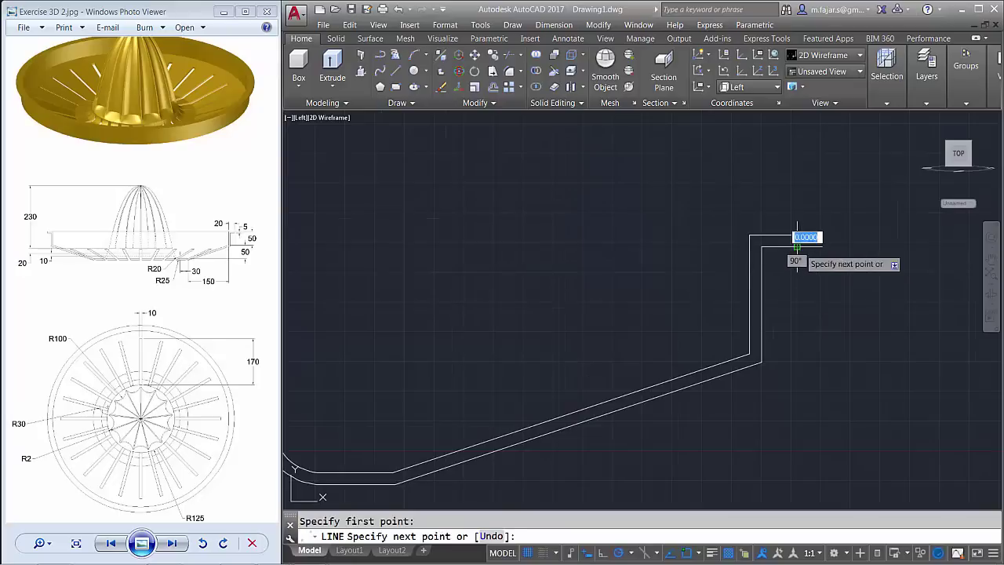
pyautogui.click(797, 235)
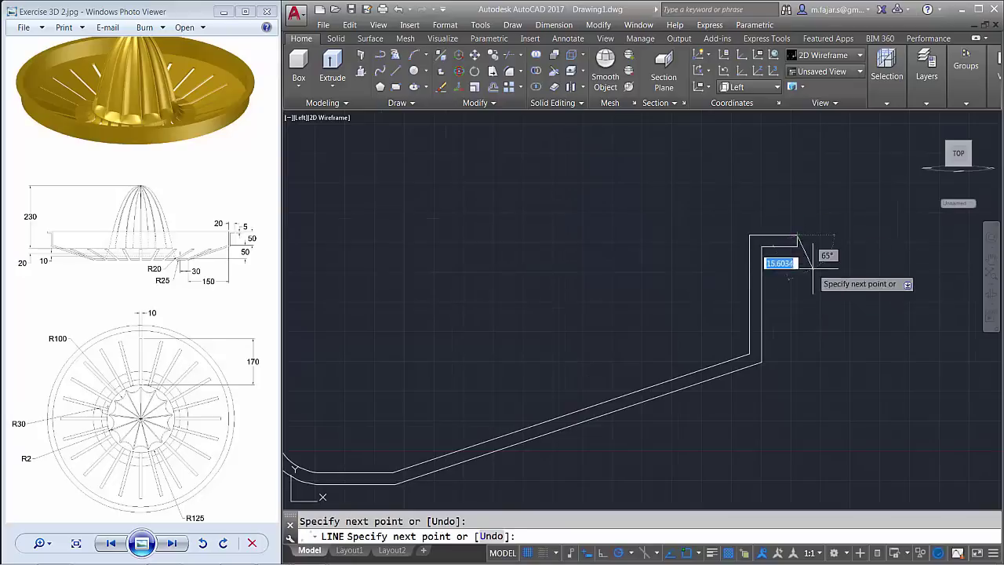
pyautogui.press('Escape')
pyautogui.scroll(-3, 803, 291)
pyautogui.scroll(1, 651, 365)
pyautogui.scroll(2, 603, 357)
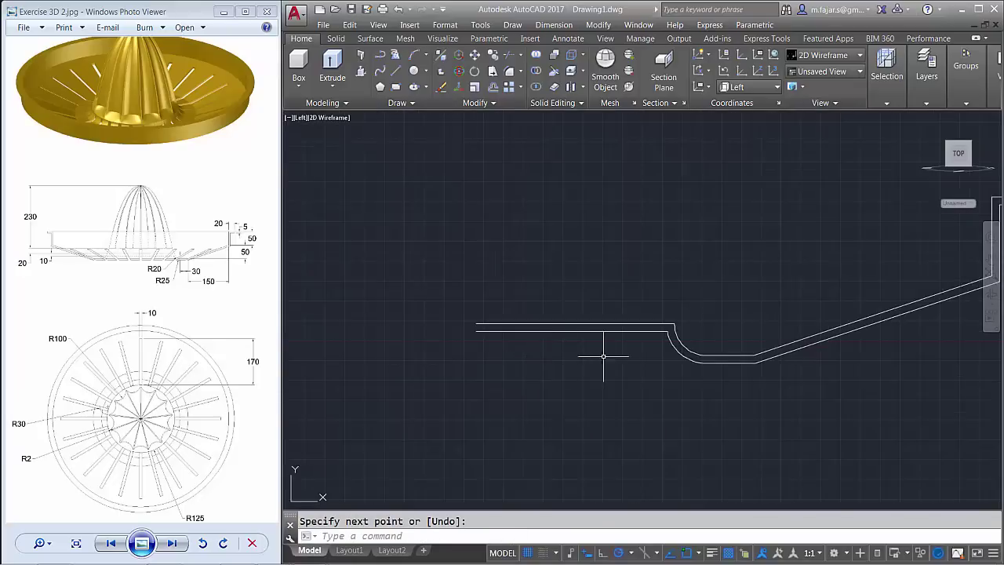
# Explode the two profile polylines and delete the straight upper line
pyautogui.write('ex')
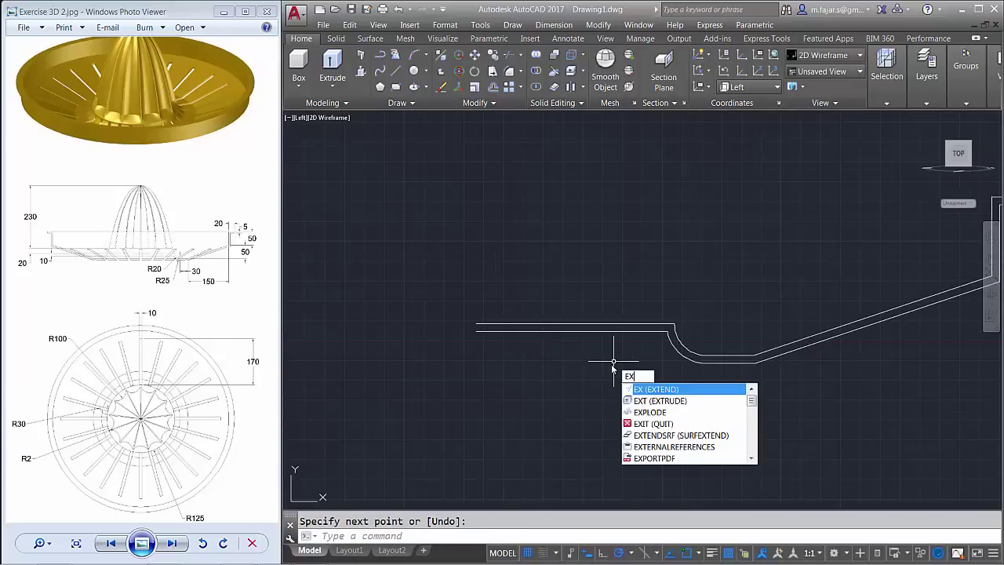
pyautogui.write('plo')
pyautogui.press('Return')
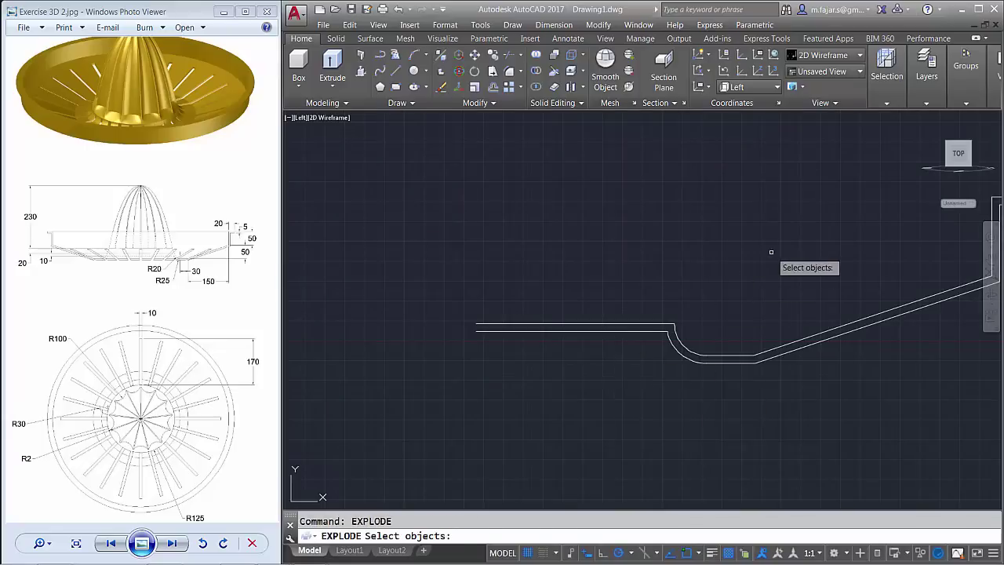
pyautogui.click(773, 252)
pyautogui.click(558, 416)
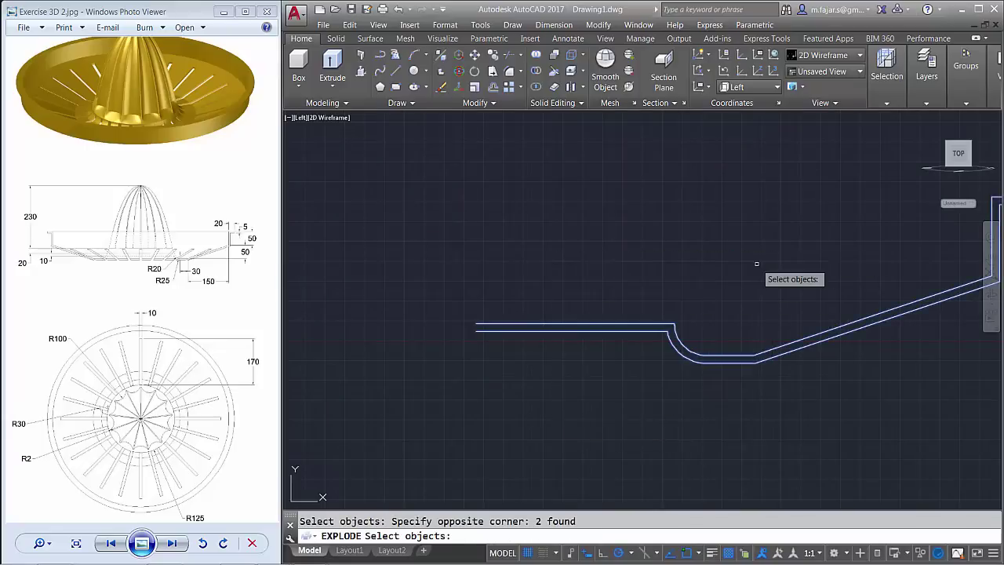
pyautogui.press('Return')
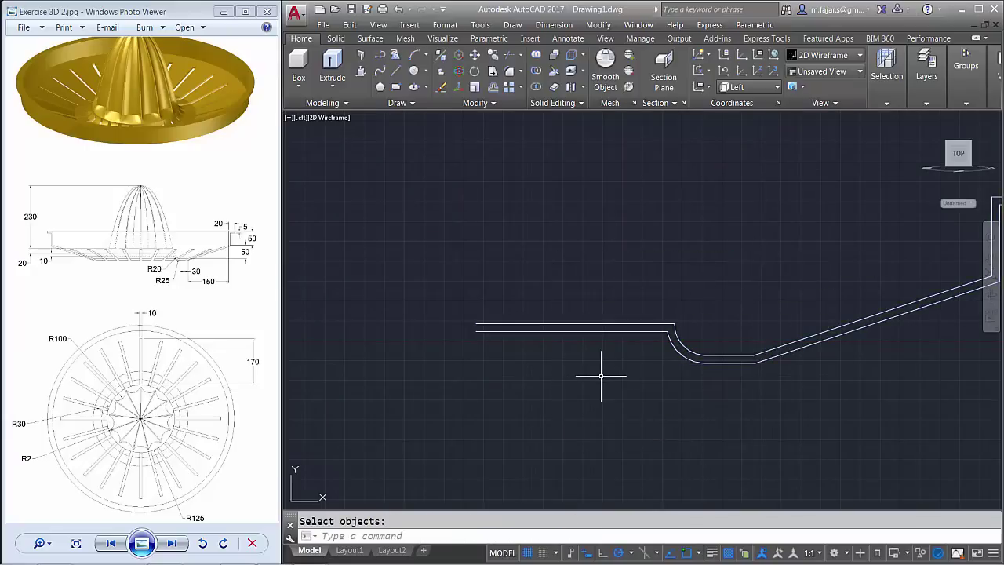
pyautogui.click(601, 376)
pyautogui.click(584, 329)
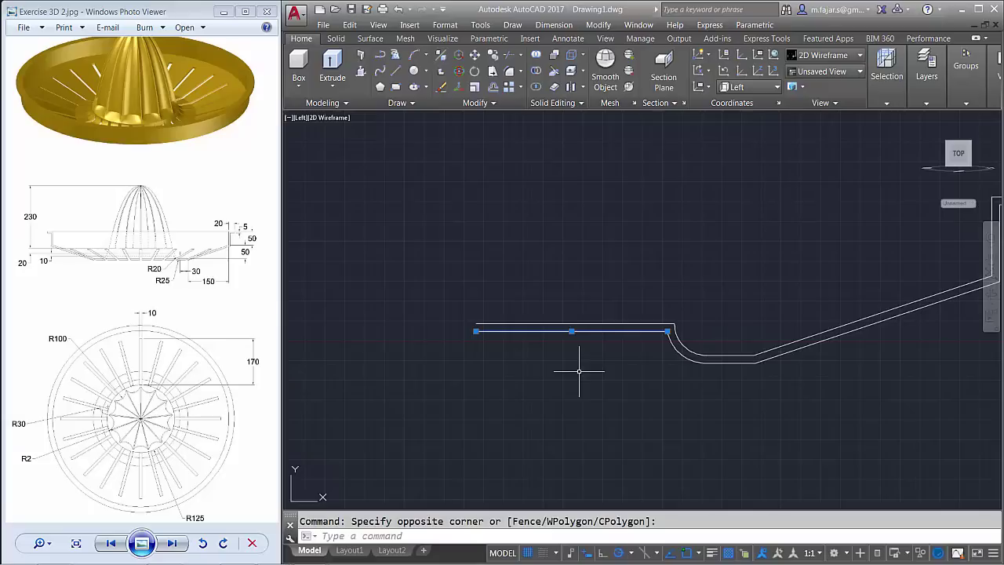
pyautogui.press('Delete')
pyautogui.write('c')
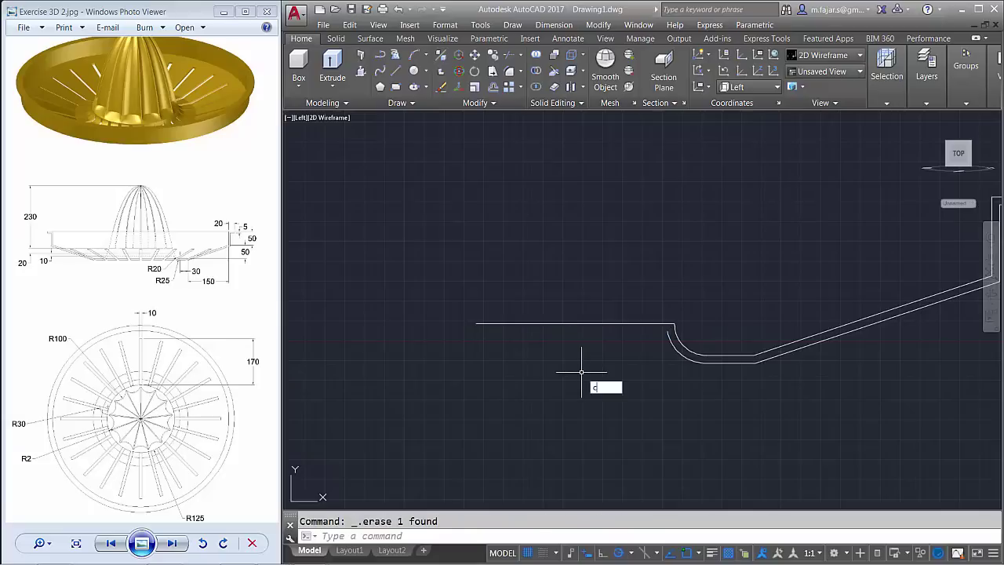
# Copy the upper line 10 units down, then undo the copy
pyautogui.write('o')
pyautogui.press('Return')
pyautogui.click(590, 333)
pyautogui.click(581, 314)
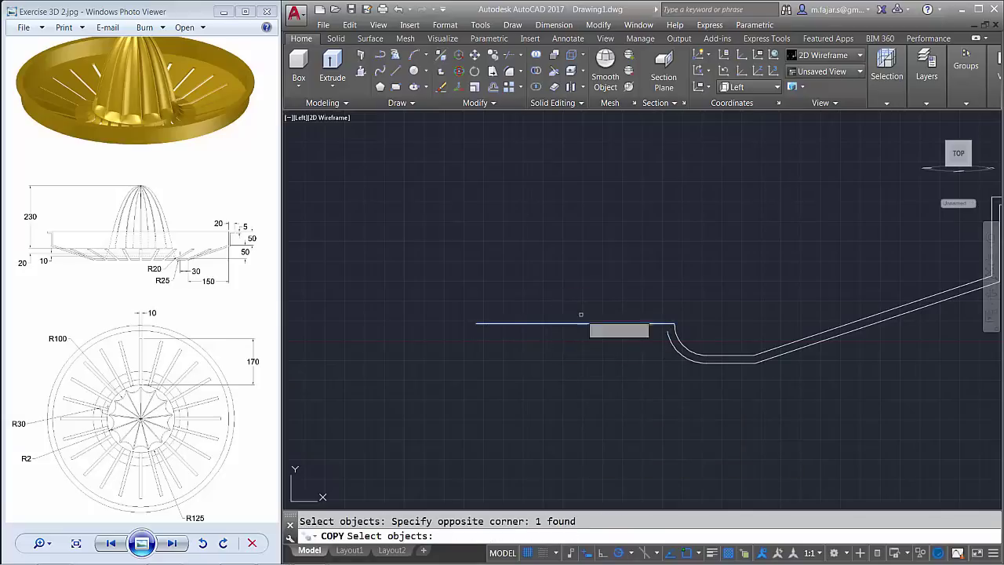
pyautogui.press('Return')
pyautogui.click(652, 183)
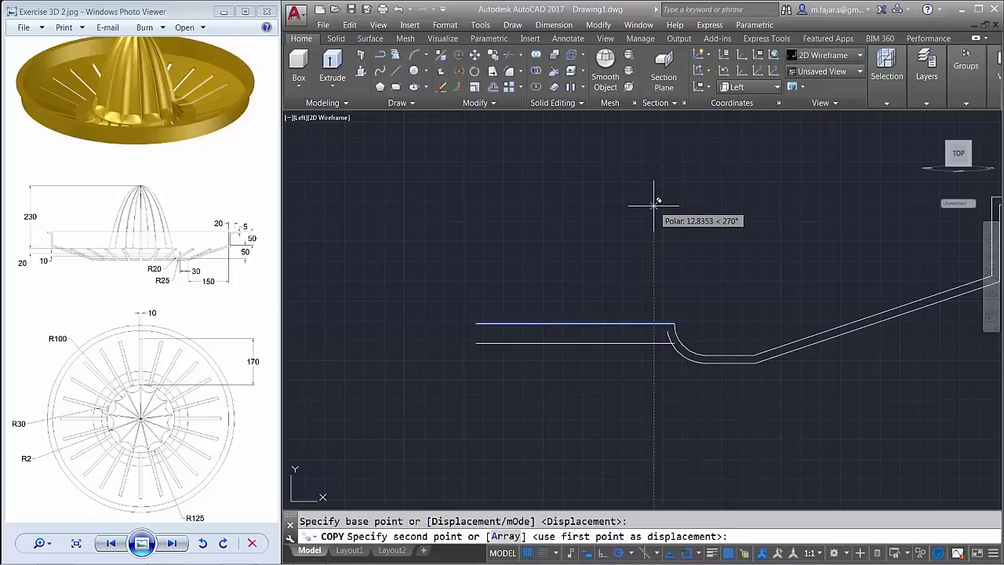
pyautogui.write('10')
pyautogui.press('Return')
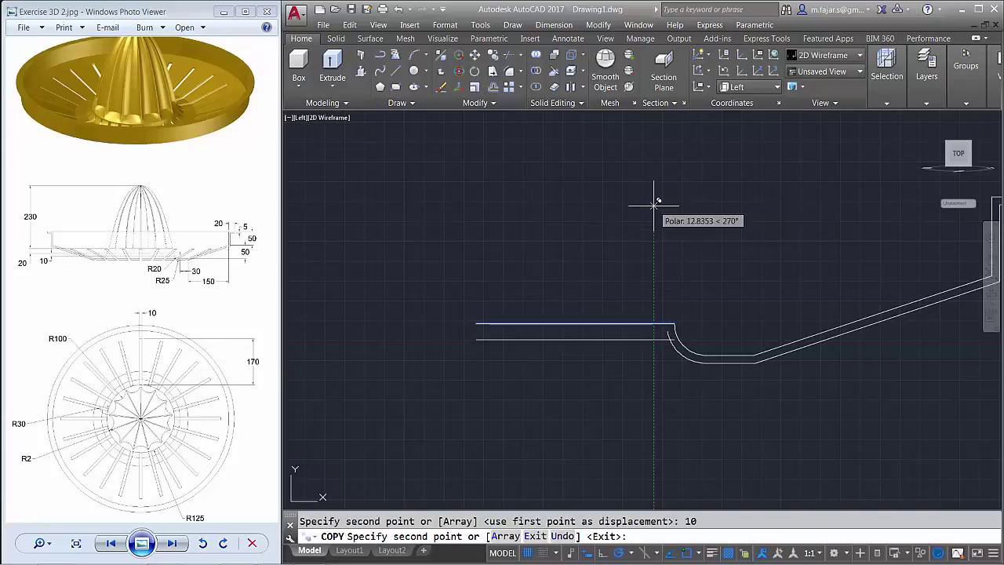
pyautogui.hotkey('ctrl', 'z')
# Trim the overlapping line end back to the arc
pyautogui.scroll(5, 671, 343)
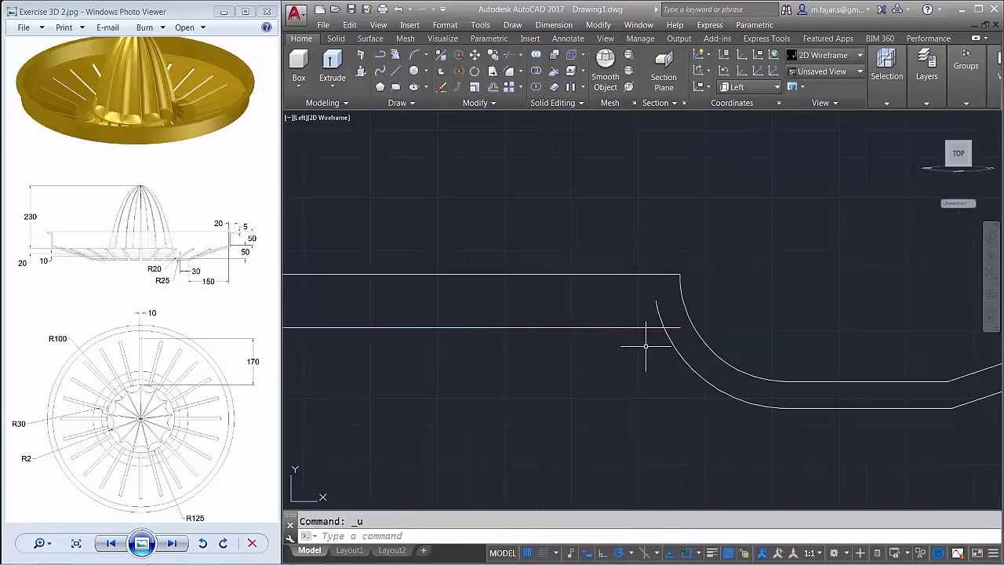
pyautogui.write('tr')
pyautogui.press('Return')
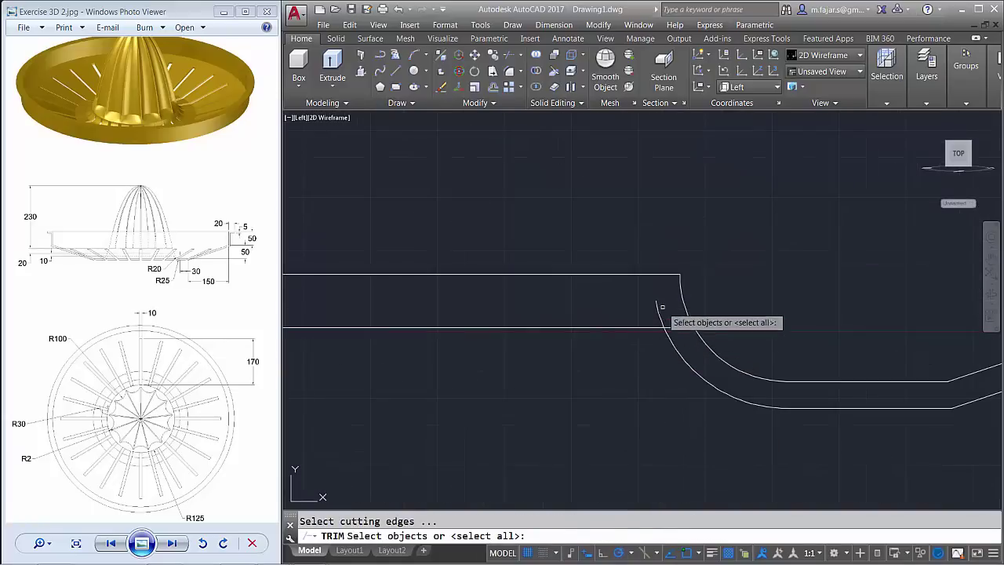
pyautogui.click(660, 302)
pyautogui.click(648, 308)
pyautogui.press('Return')
pyautogui.click(654, 299)
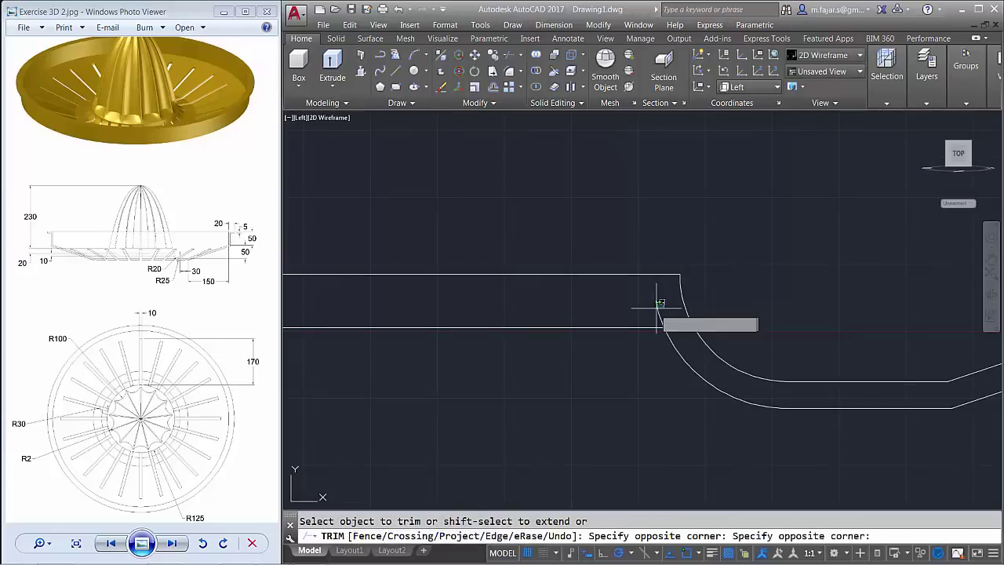
pyautogui.click(672, 330)
pyautogui.click(680, 330)
pyautogui.click(641, 343)
pyautogui.press('Return')
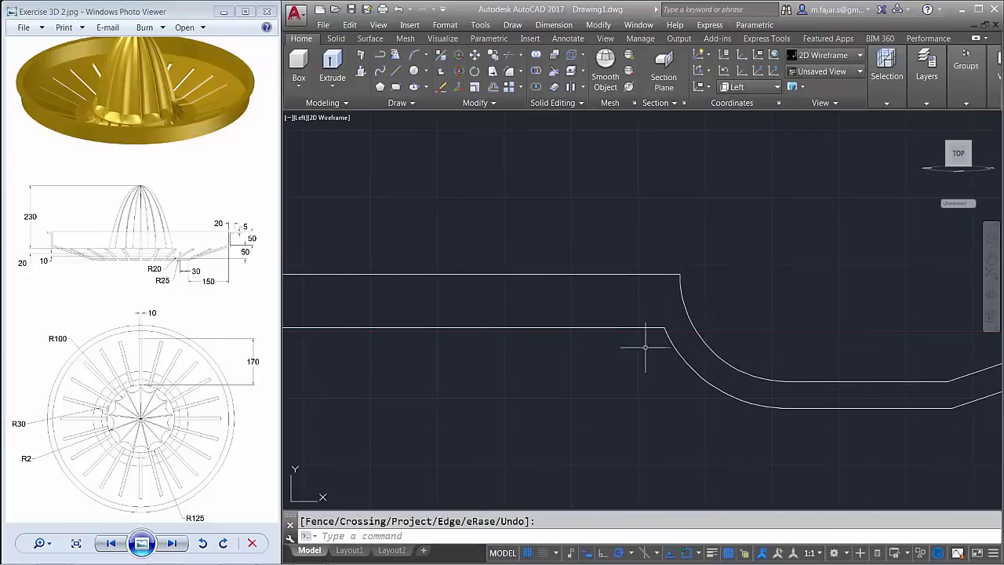
# Close the profile's left end with a line from the lower to upper line
pyautogui.scroll(-5, 628, 346)
pyautogui.moveTo(576, 361); pyautogui.dragTo(612, 354, button='middle')
pyautogui.write('l')
pyautogui.press('Return')
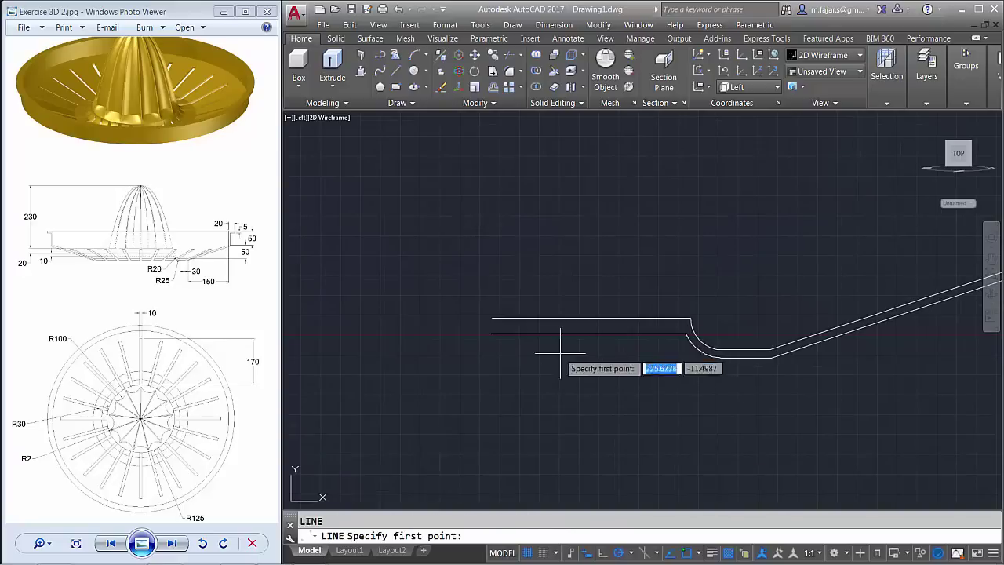
pyautogui.click(492, 333)
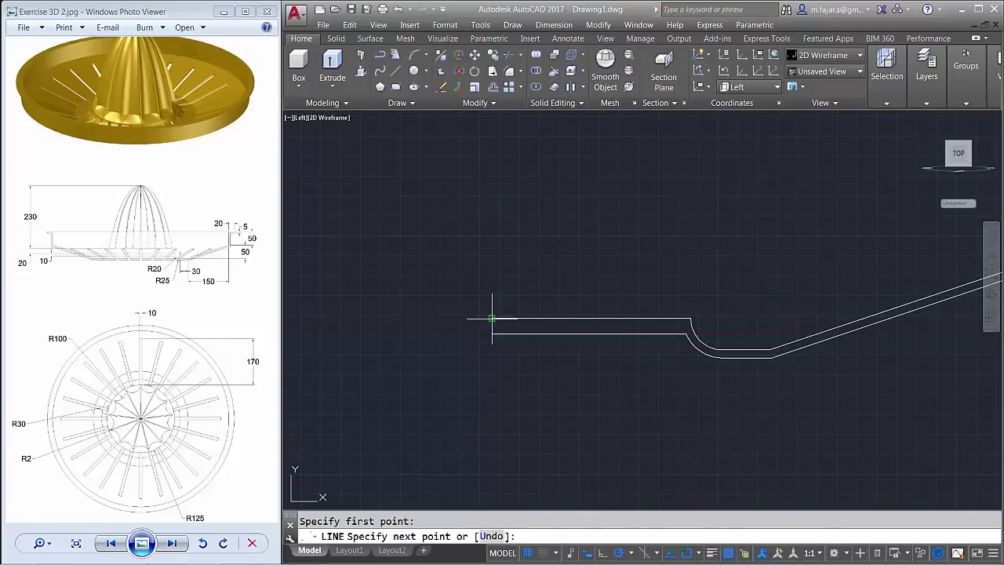
pyautogui.click(492, 319)
pyautogui.press('Return')
# Join all 14 cross-section pieces into a single polyline
pyautogui.scroll(-5, 596, 357)
pyautogui.moveTo(698, 351); pyautogui.dragTo(693, 369, button='middle')
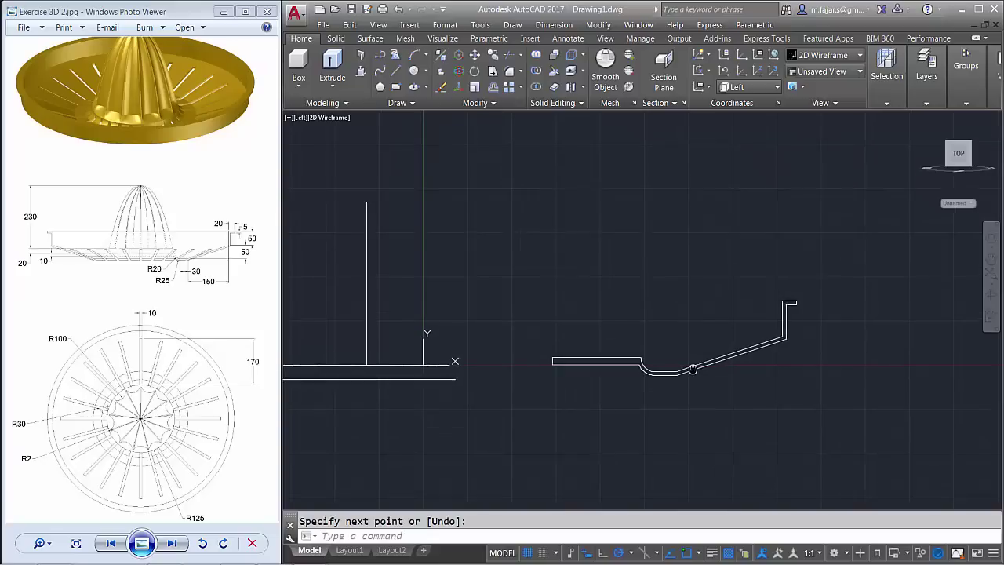
pyautogui.write('j')
pyautogui.press('Return')
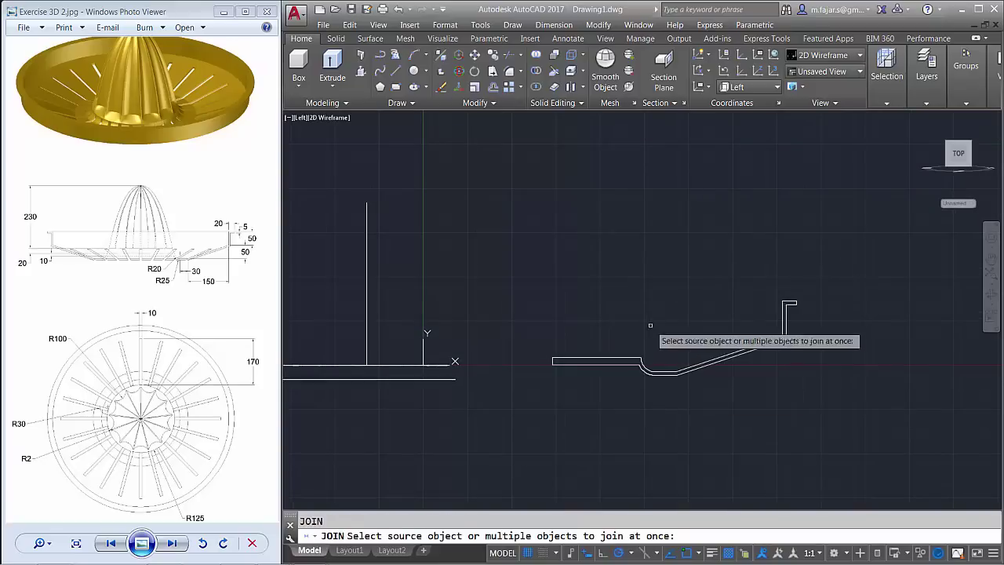
pyautogui.click(839, 271)
pyautogui.click(501, 410)
pyautogui.press('Return')
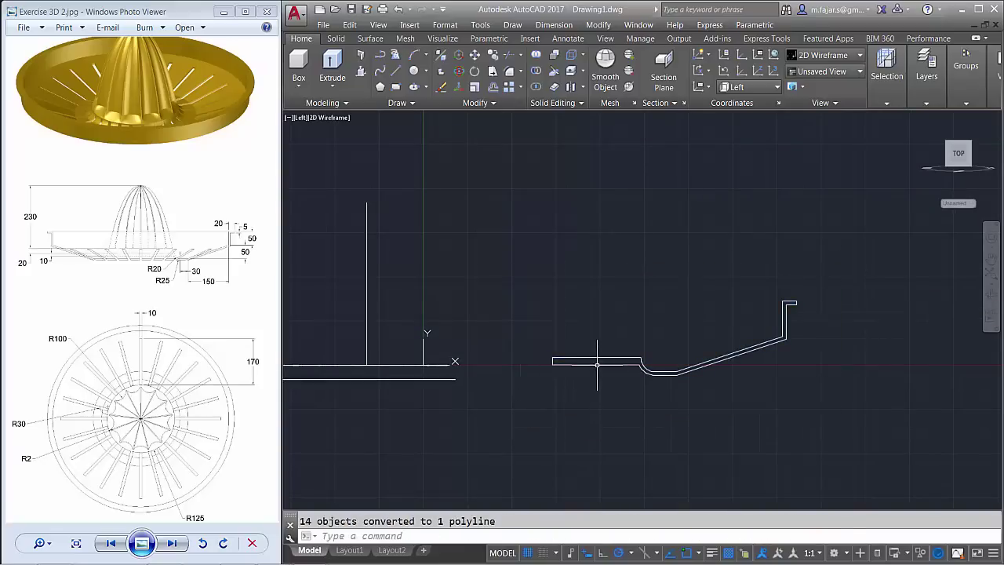
pyautogui.click(597, 364)
# Orbit to a 3D view showing the base circle and select the bowl profile to move
pyautogui.scroll(-2, 717, 366)
pyautogui.moveTo(717, 365); pyautogui.dragTo(733, 352, button='middle')
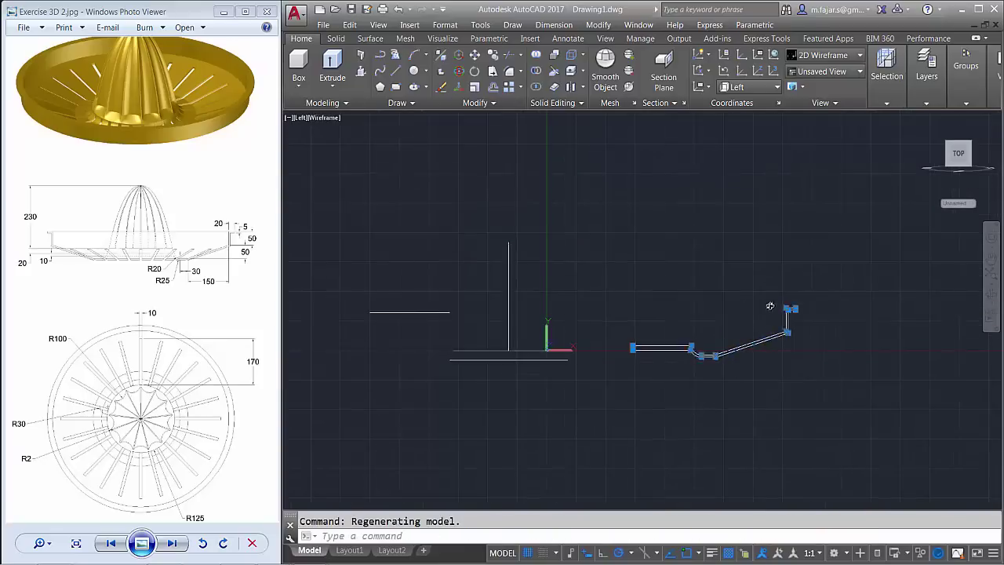
pyautogui.moveTo(770, 306)
pyautogui.keyDown('shift'); pyautogui.mouseDown(button='middle')
pyautogui.moveTo(701, 345)
pyautogui.moveTo(659, 299)
pyautogui.mouseUp(button='middle'); pyautogui.keyUp('shift')
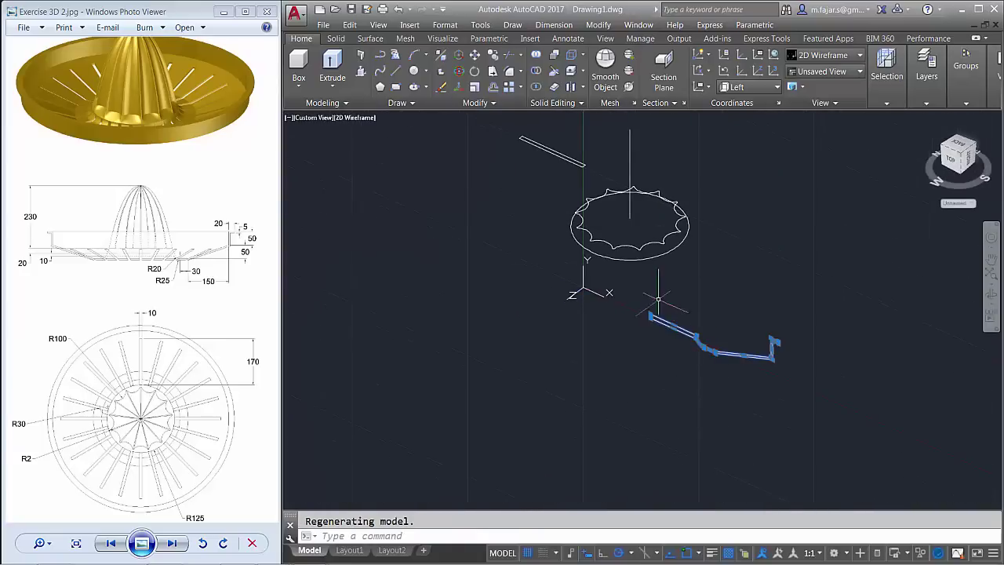
pyautogui.scroll(4, 658, 299)
pyautogui.press('Escape')
pyautogui.press('Return')
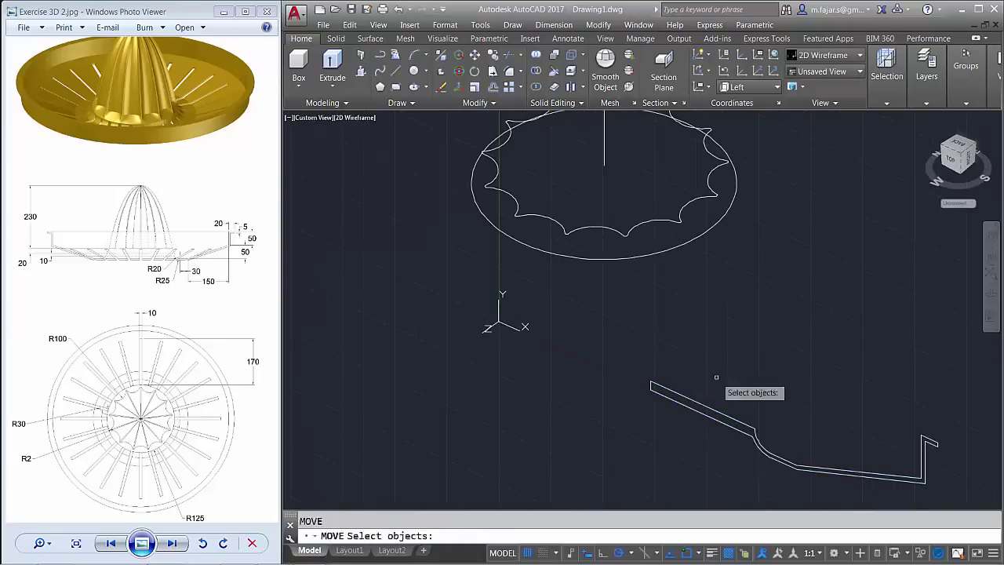
pyautogui.click(718, 385)
pyautogui.click(664, 457)
pyautogui.press('Return')
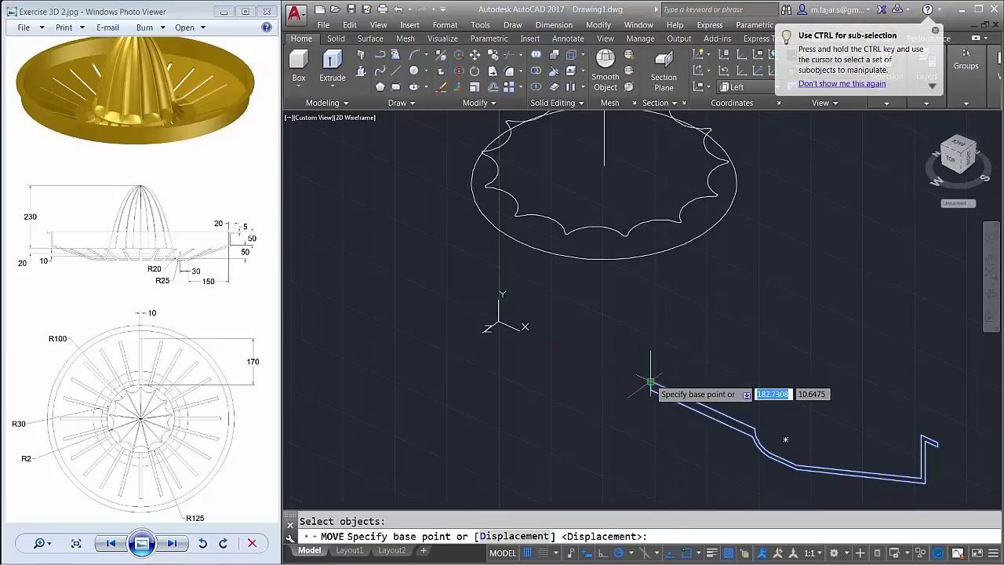
# Move the profile from its inner corner onto the base circle's centre
pyautogui.click(651, 383)
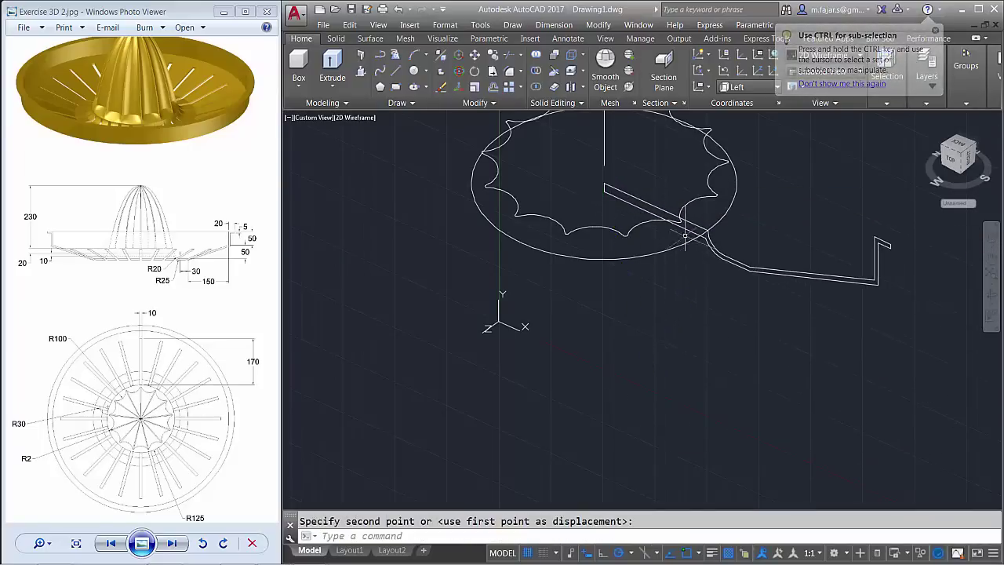
pyautogui.moveTo(610, 174)
pyautogui.keyDown('shift'); pyautogui.mouseDown(button='middle')
pyautogui.moveTo(717, 267)
pyautogui.moveTo(736, 249)
pyautogui.moveTo(705, 315)
pyautogui.moveTo(729, 313)
pyautogui.mouseUp(button='middle'); pyautogui.keyUp('shift')
pyautogui.click(736, 249)
pyautogui.scroll(3, 735, 259)
pyautogui.scroll(3, 735, 259)
pyautogui.scroll(-3, 717, 286)
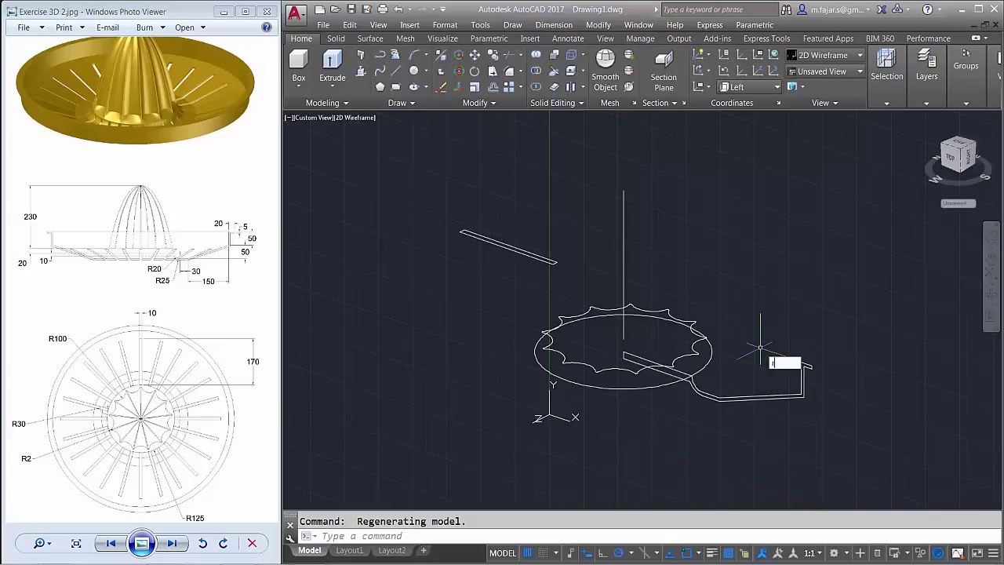
# Switch the viewport to the Left preset view
pyautogui.press('Escape')
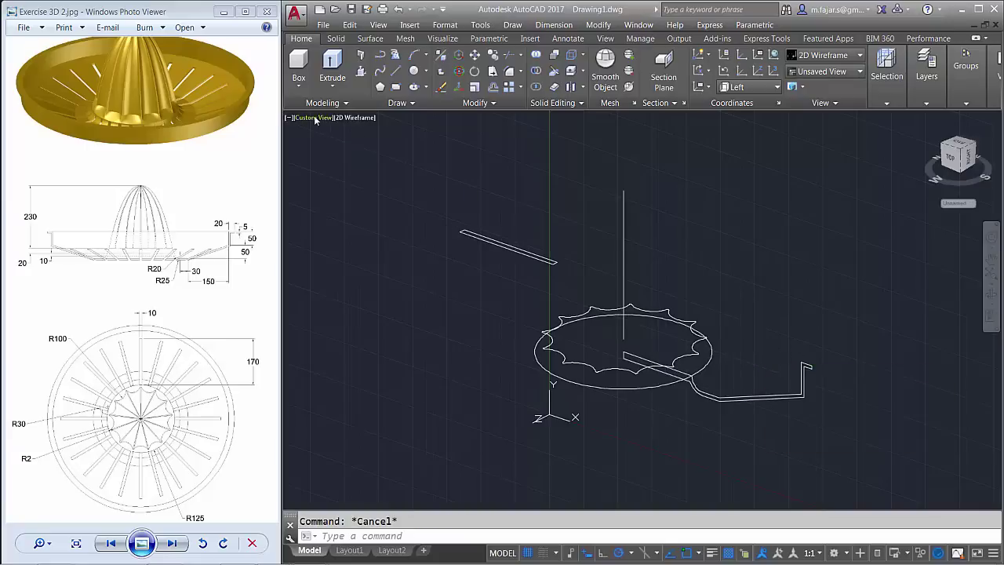
pyautogui.click(316, 117)
pyautogui.click(337, 170)
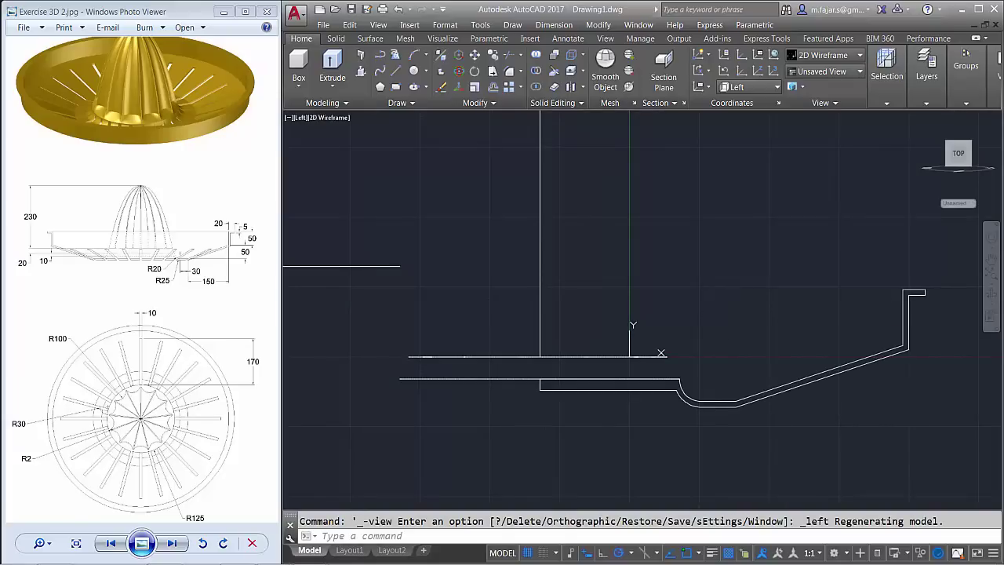
# Revolve the profile polyline 360° around two points picked on the vertical centre line
pyautogui.press('Return')
pyautogui.click(854, 326)
pyautogui.click(792, 415)
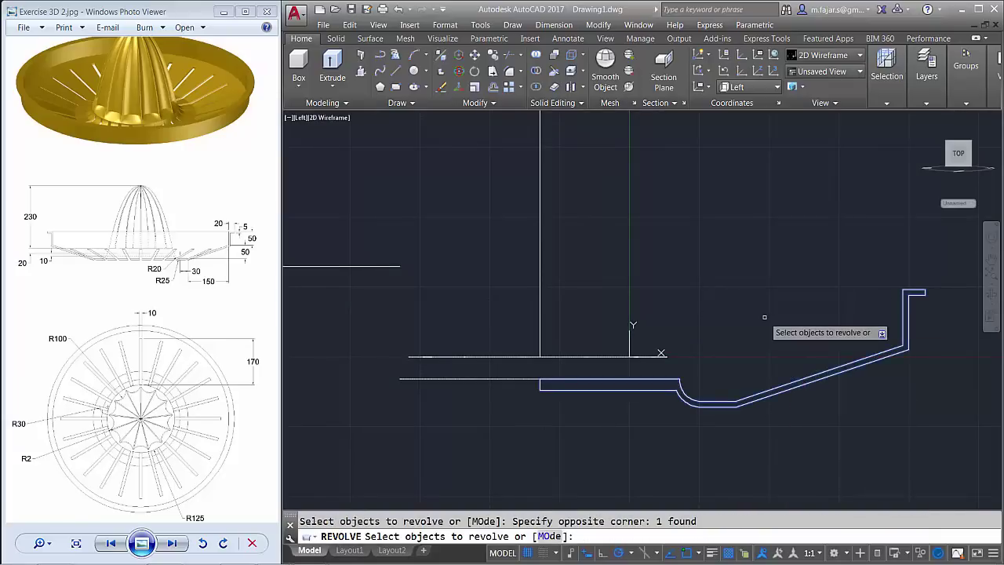
pyautogui.press('Return')
pyautogui.click(539, 390)
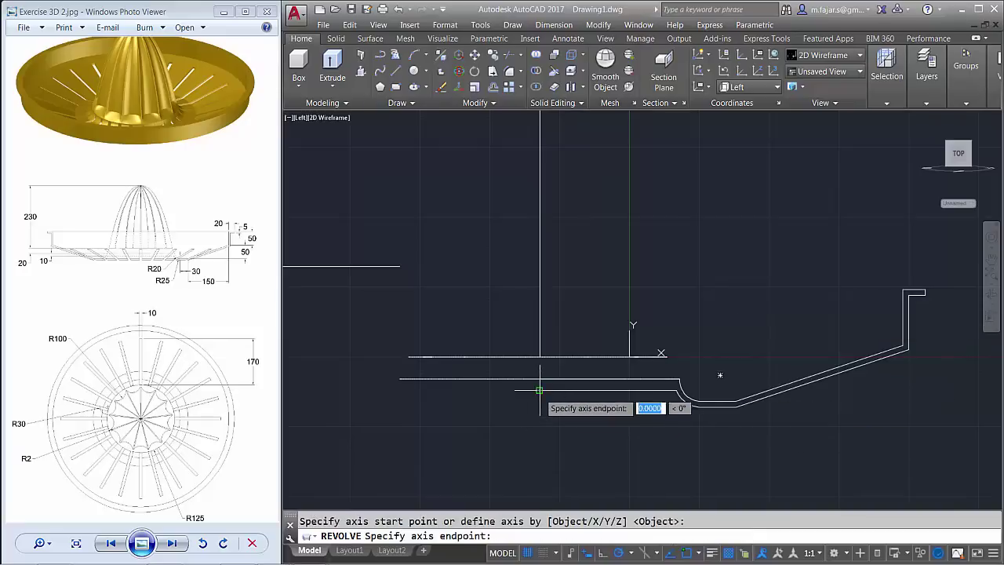
pyautogui.click(539, 426)
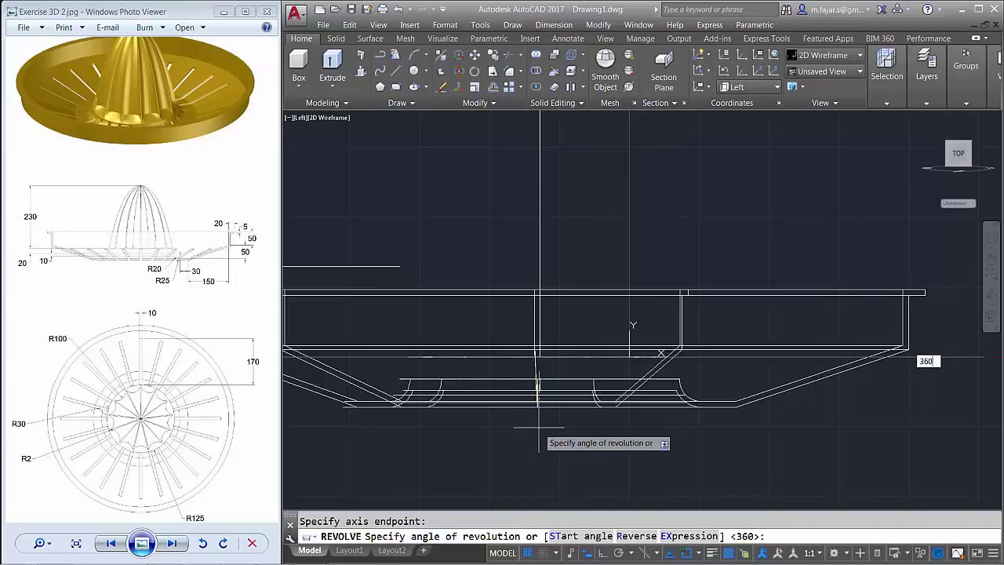
pyautogui.press('Return')
pyautogui.moveTo(678, 364)
pyautogui.mouseDown(button='middle')
pyautogui.moveTo(715, 361)
pyautogui.moveTo(496, 179)
pyautogui.mouseUp(button='middle')
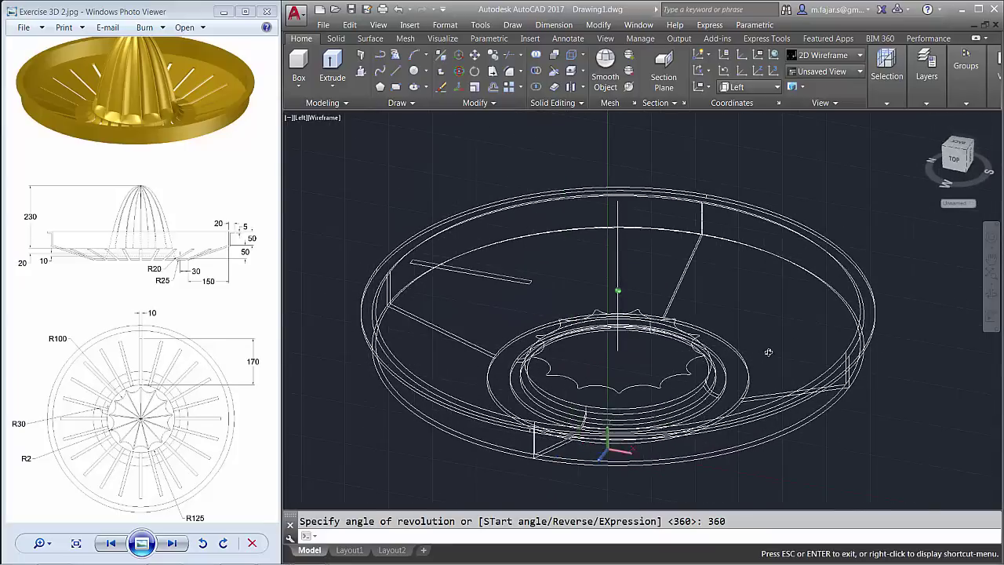
pyautogui.click(360, 118)
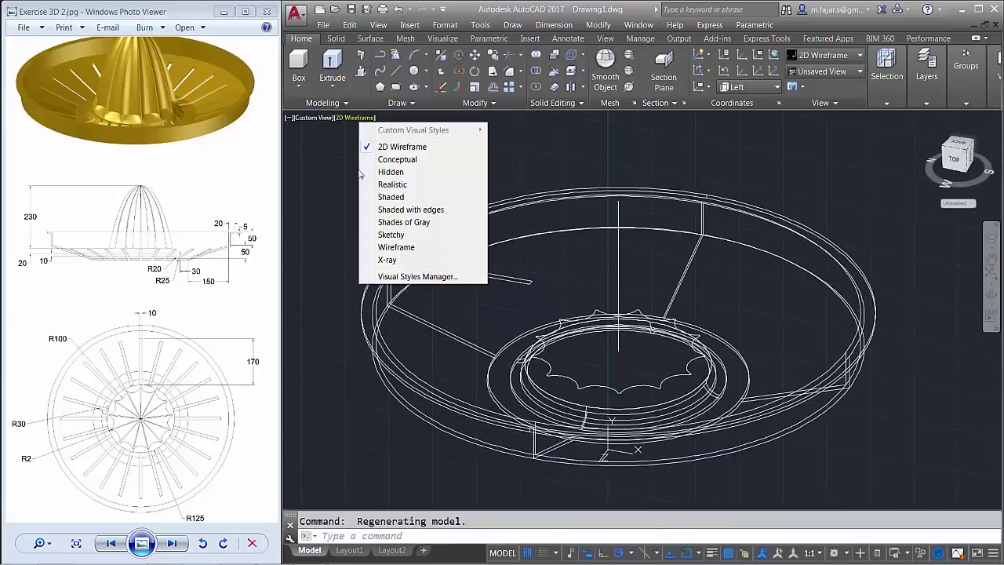
pyautogui.click(391, 184)
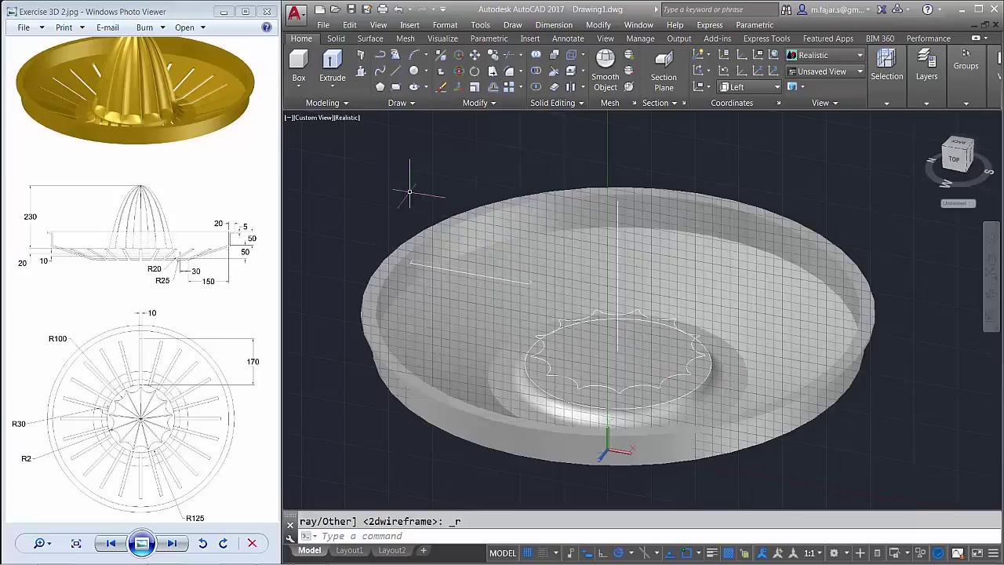
pyautogui.click(350, 118)
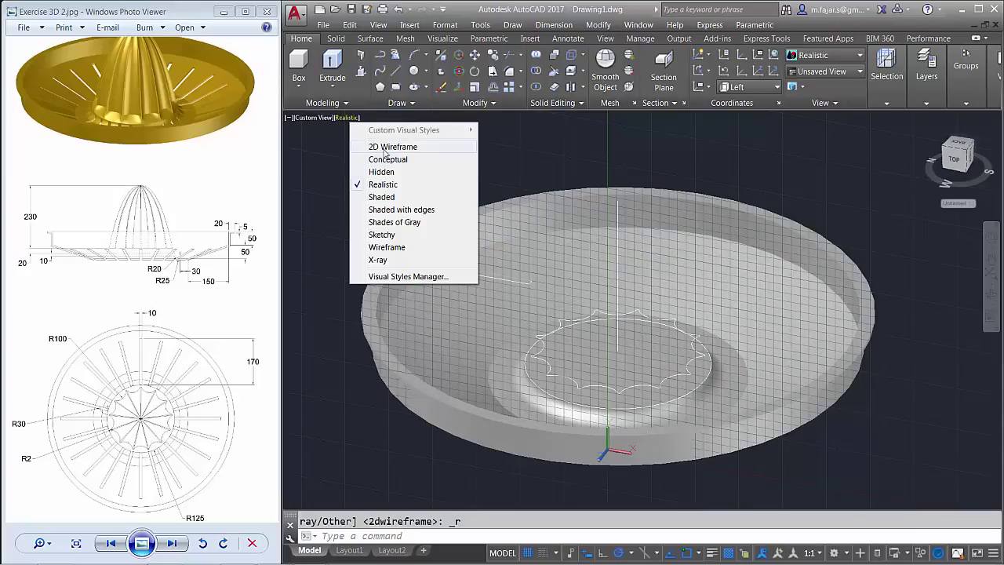
pyautogui.click(388, 149)
pyautogui.scroll(2, 664, 387)
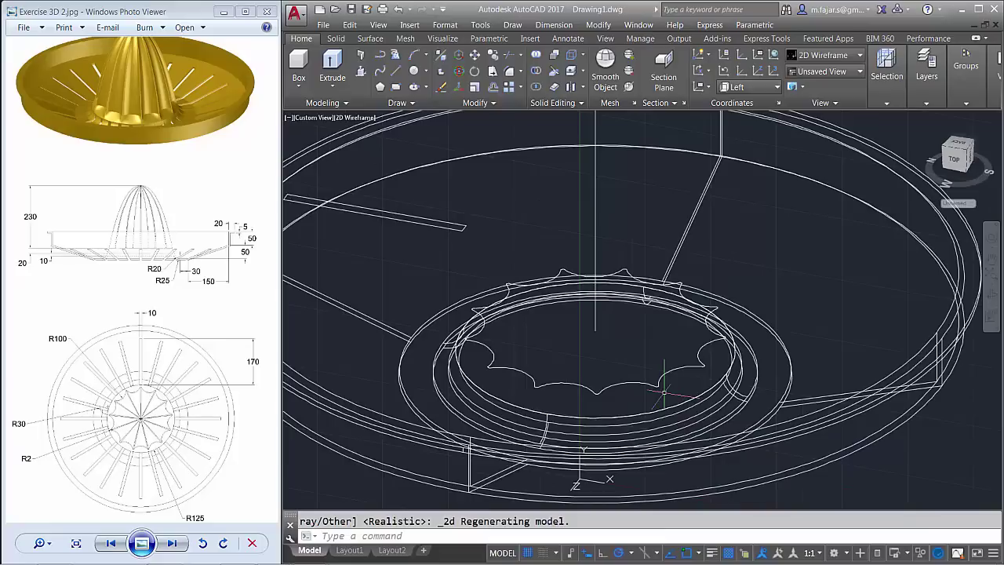
pyautogui.write('co')
# Copy the star profile and its vertical axis line 500 units to the right
pyautogui.press('Return')
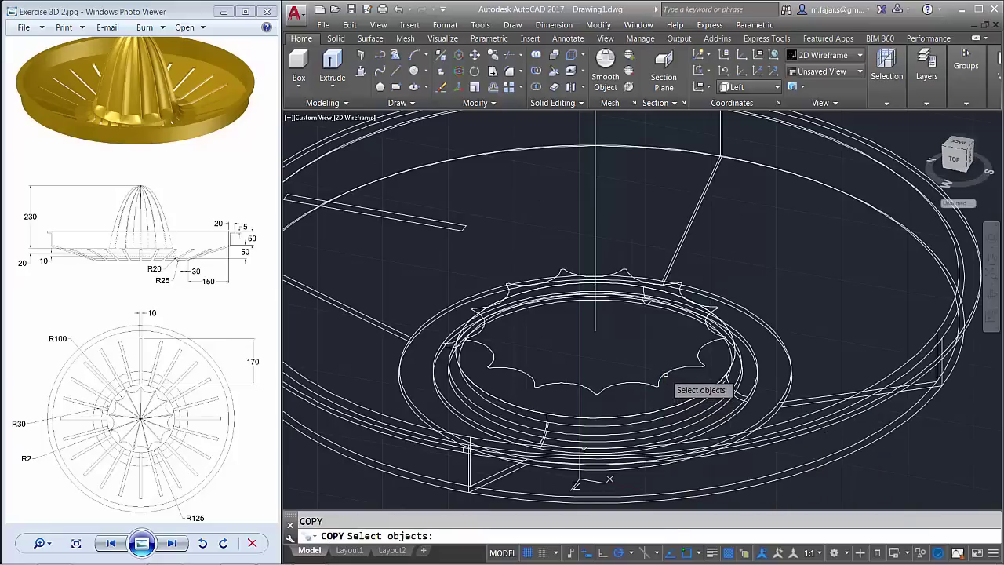
pyautogui.click(667, 373)
pyautogui.scroll(-2, 667, 373)
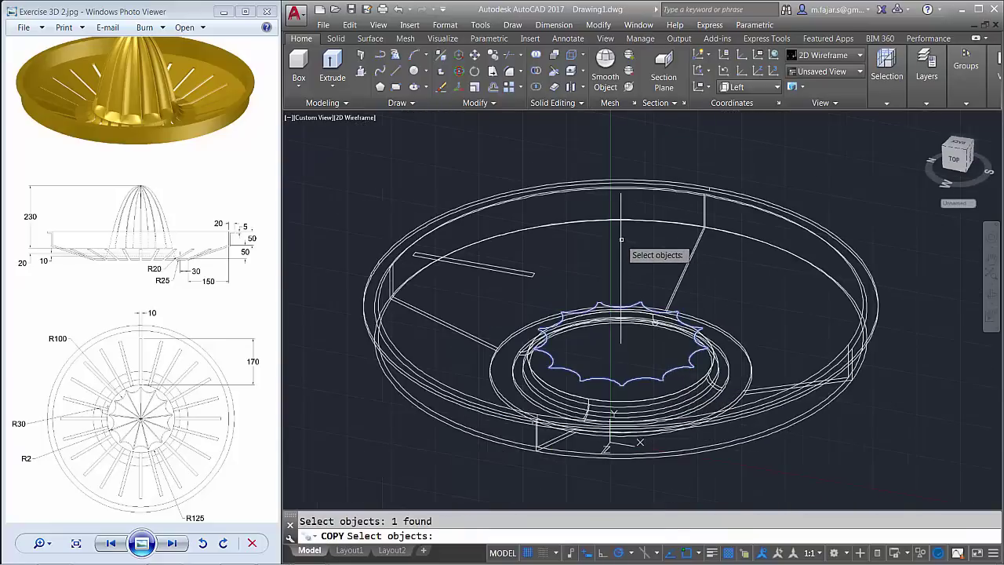
pyautogui.click(621, 239)
pyautogui.press('Return')
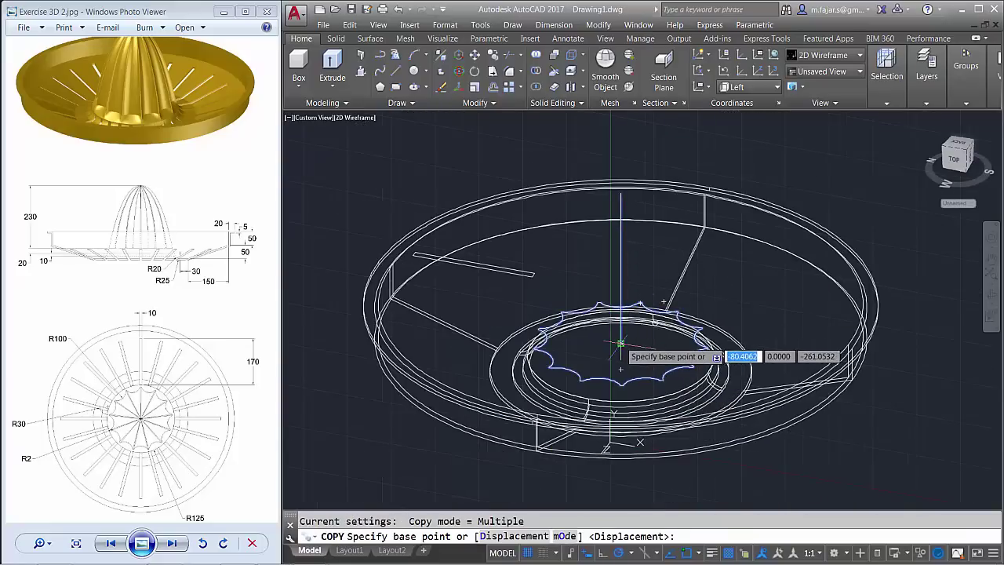
pyautogui.click(620, 344)
pyautogui.scroll(-3, 702, 346)
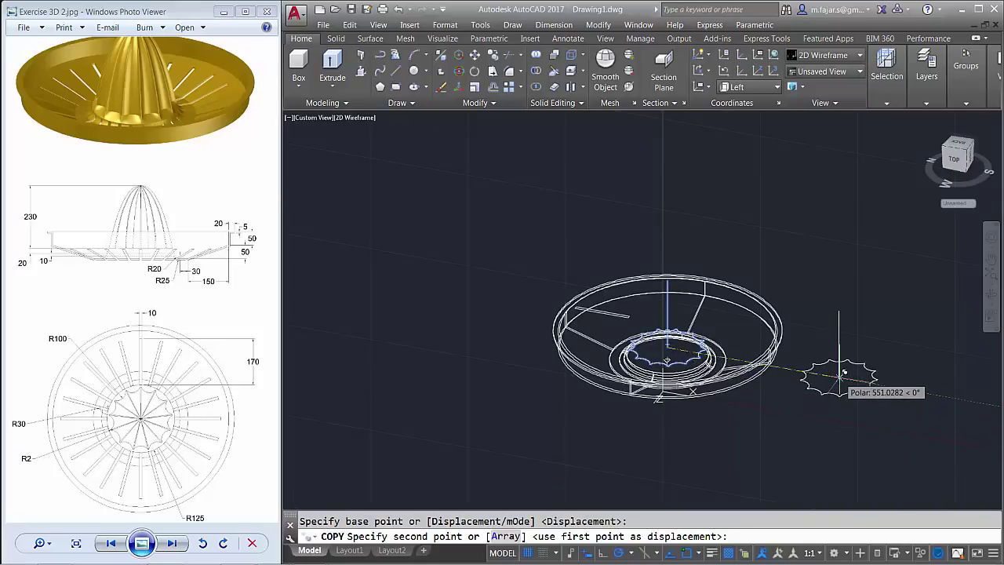
pyautogui.write('5')
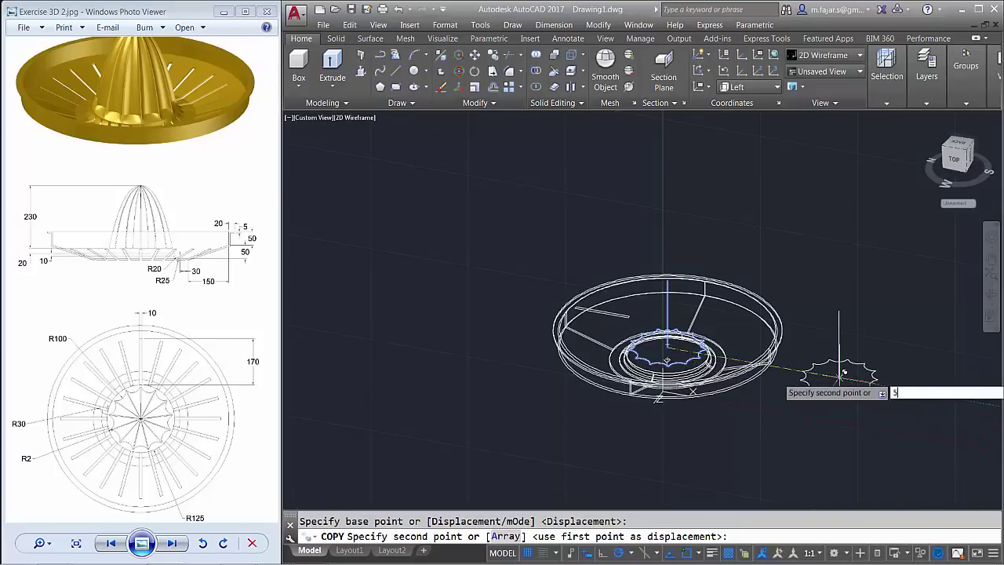
pyautogui.write('00')
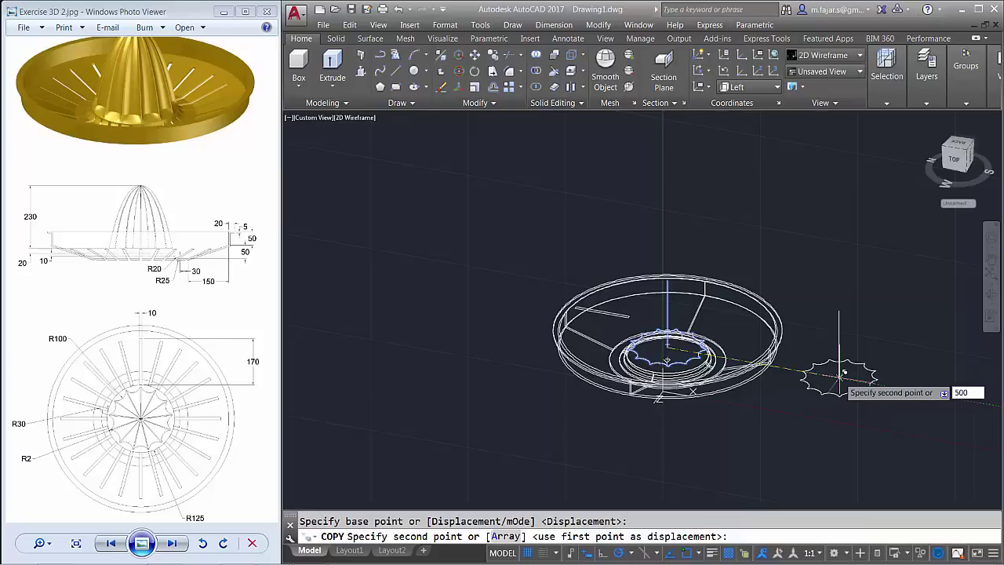
pyautogui.press('Return')
pyautogui.press('Return')
pyautogui.scroll(2, 758, 390)
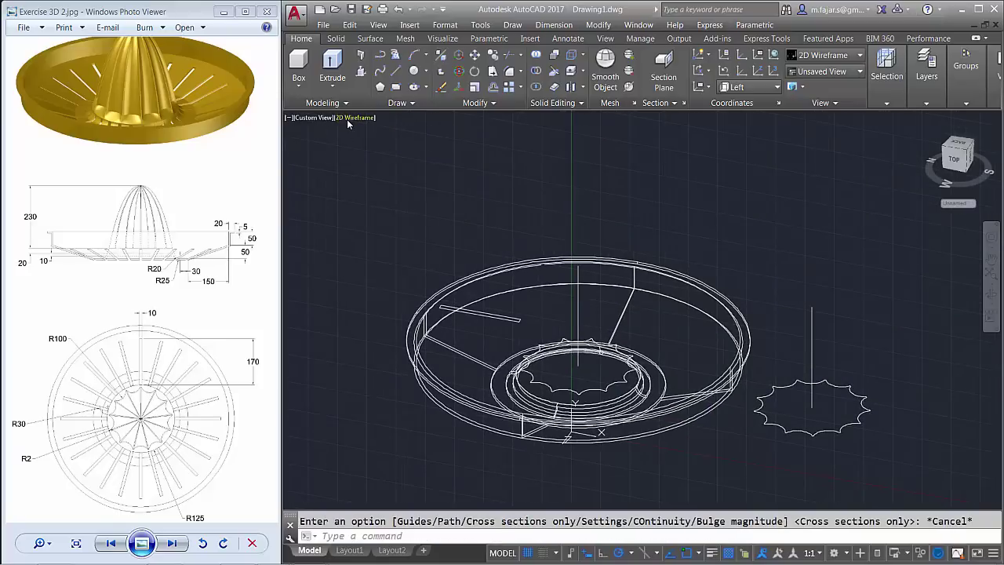
# Switch to Realistic shading and loft from the copied star profile
pyautogui.click(347, 119)
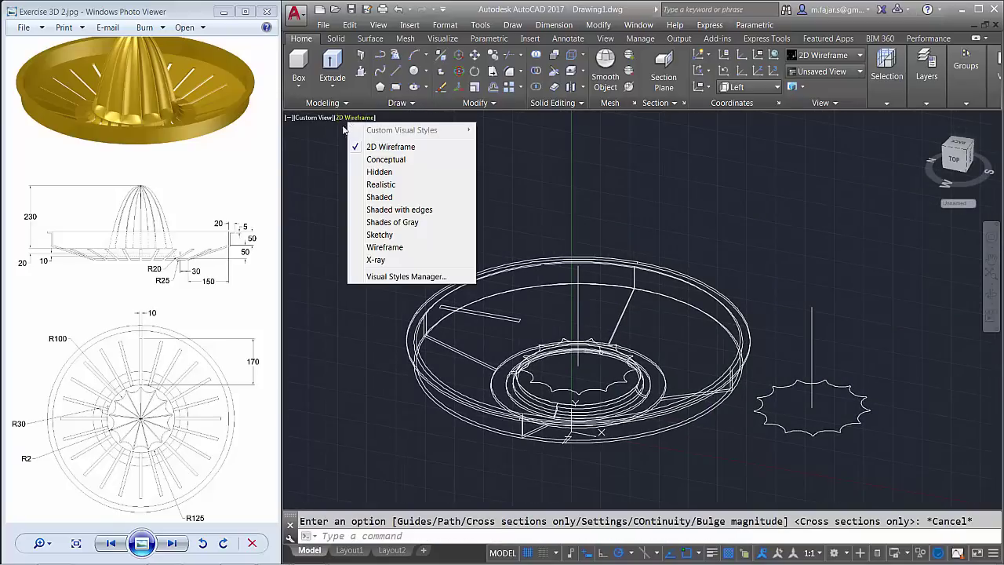
pyautogui.click(386, 186)
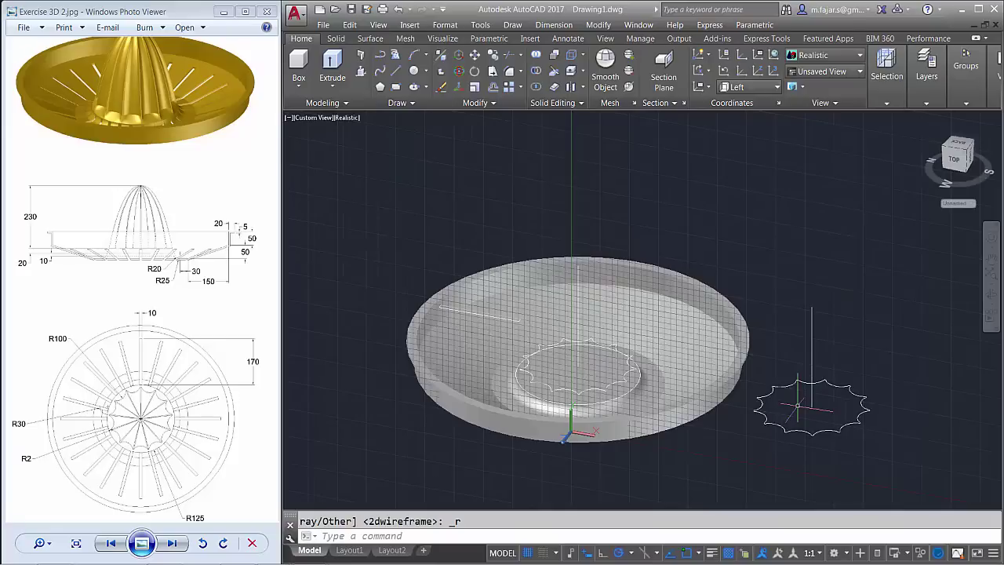
pyautogui.write('LOft')
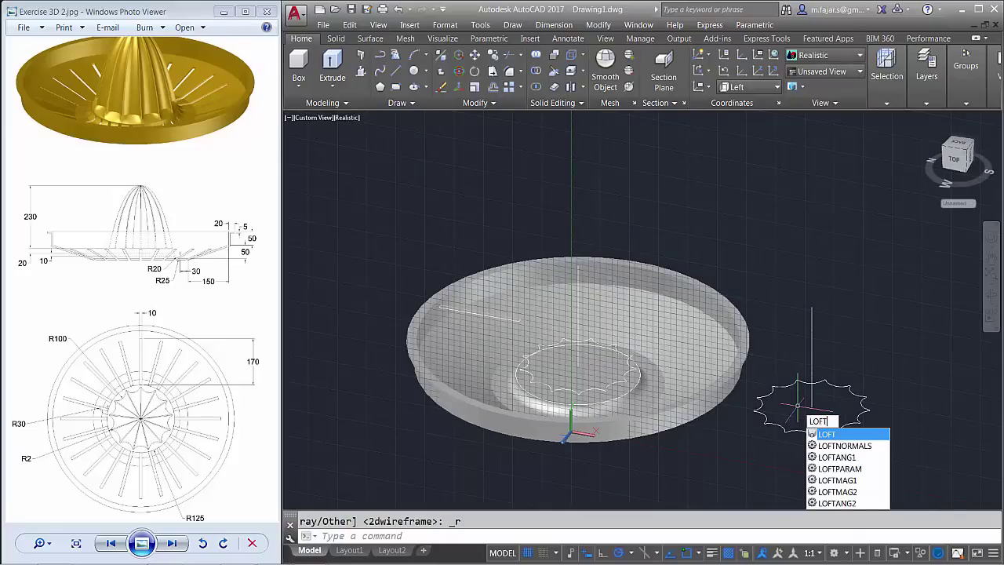
pyautogui.press('Return')
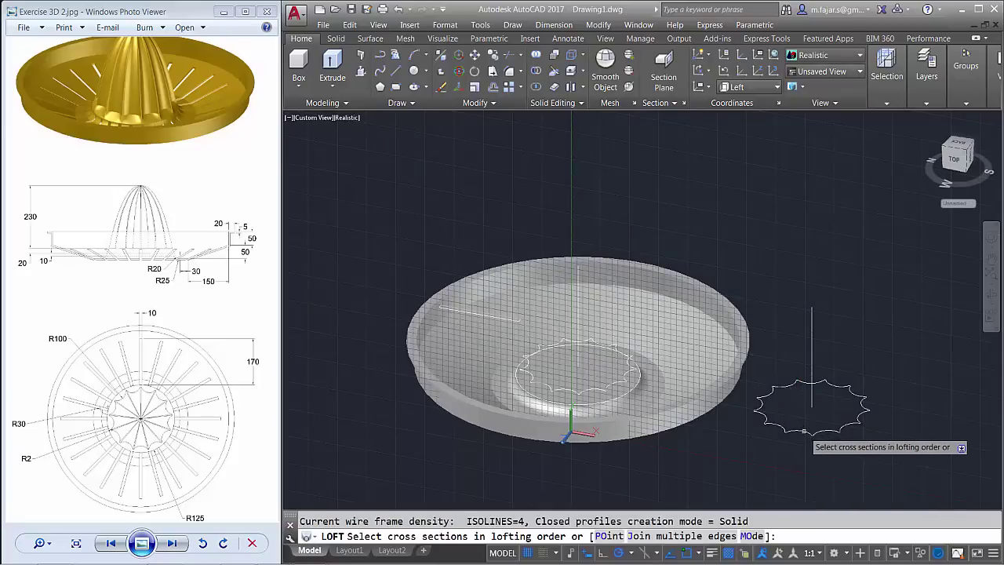
pyautogui.click(804, 431)
# End the loft at a point on the vertical line's top with end bulge magnitude 1
pyautogui.rightClick(833, 333)
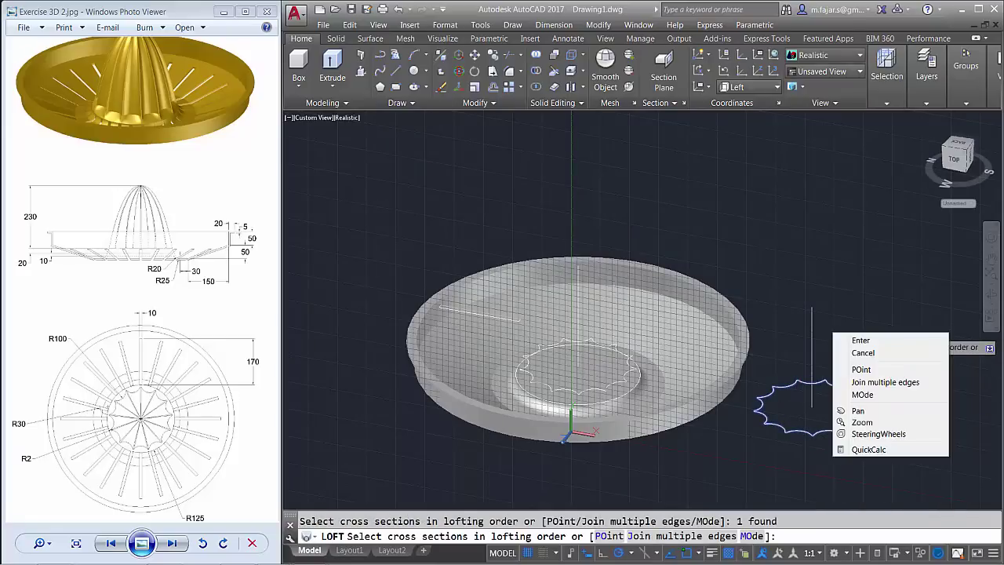
pyautogui.click(861, 369)
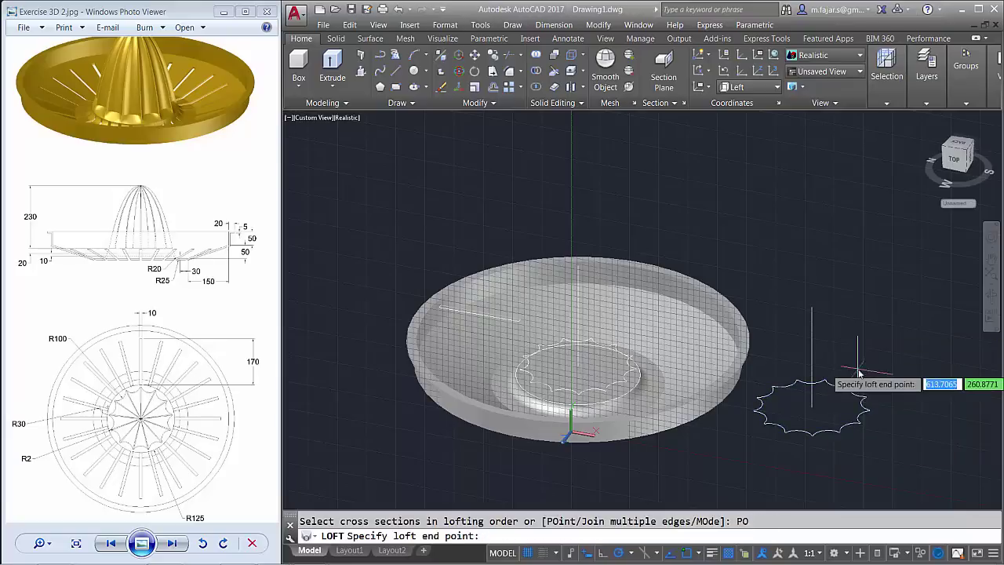
pyautogui.click(812, 308)
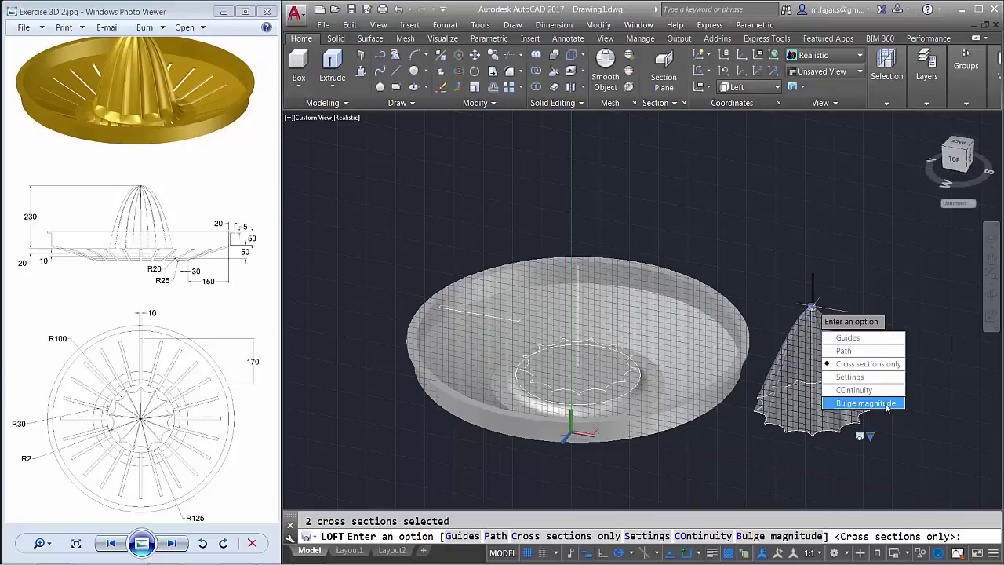
pyautogui.click(887, 405)
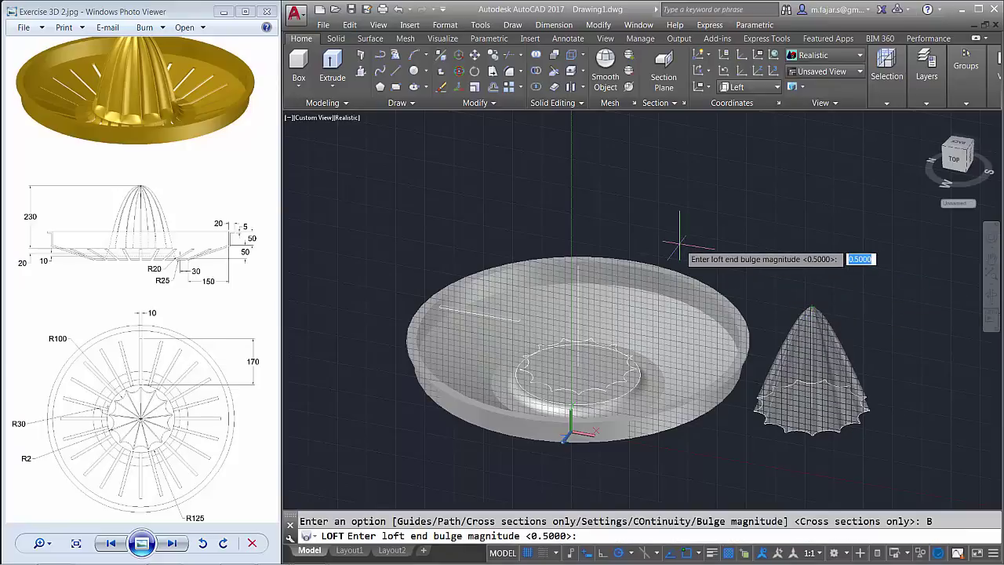
pyautogui.press('Return')
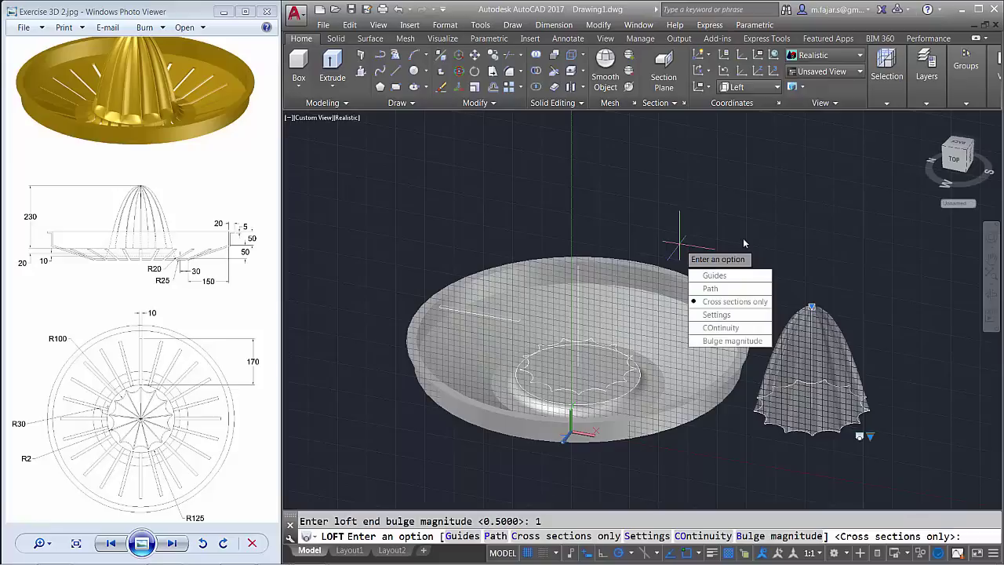
pyautogui.press('Return')
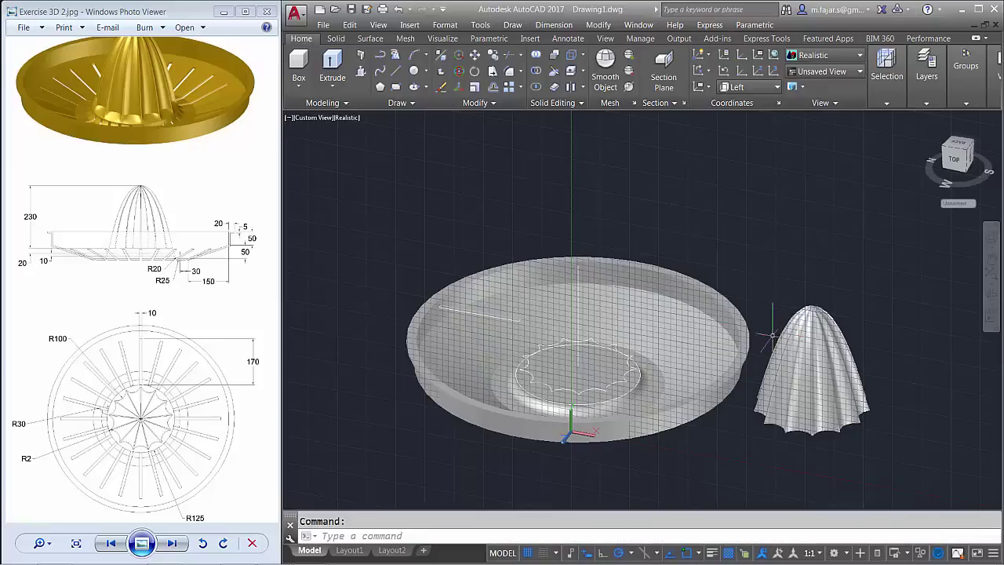
# Loft the circle and the star profile as cross sections into a scalloped solid
pyautogui.scroll(1, 798, 346)
pyautogui.scroll(-2, 796, 334)
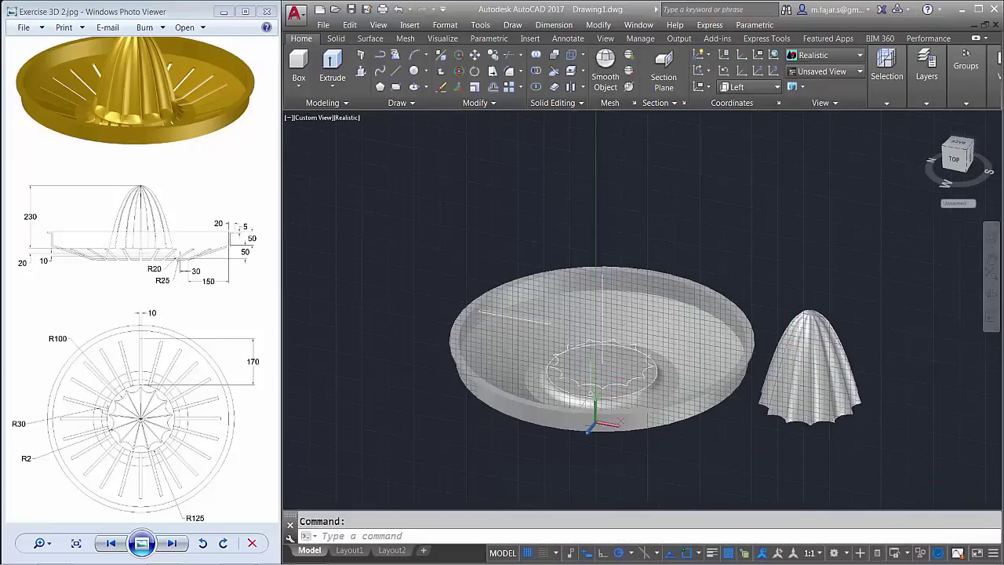
pyautogui.scroll(2, 600, 391)
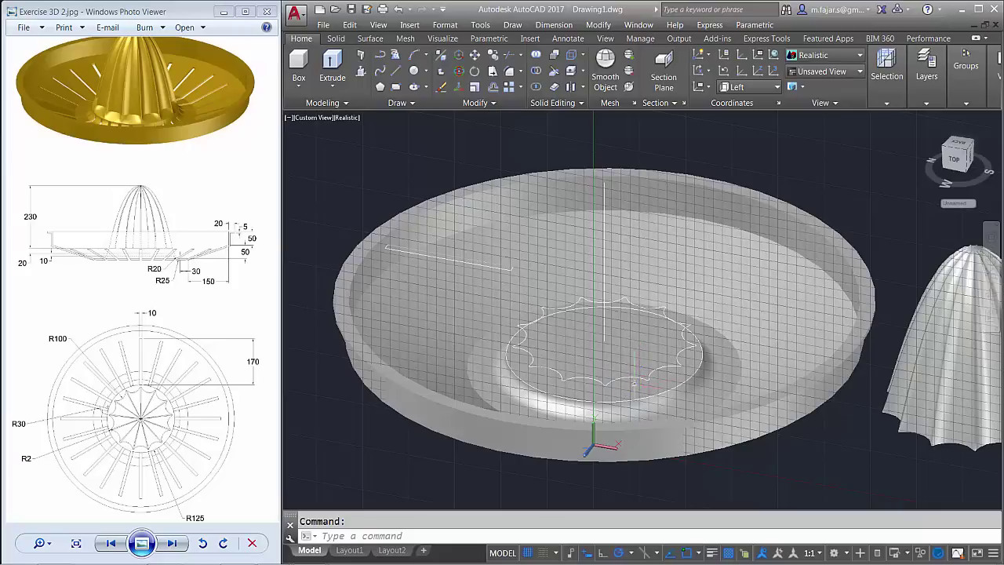
pyautogui.write('LO')
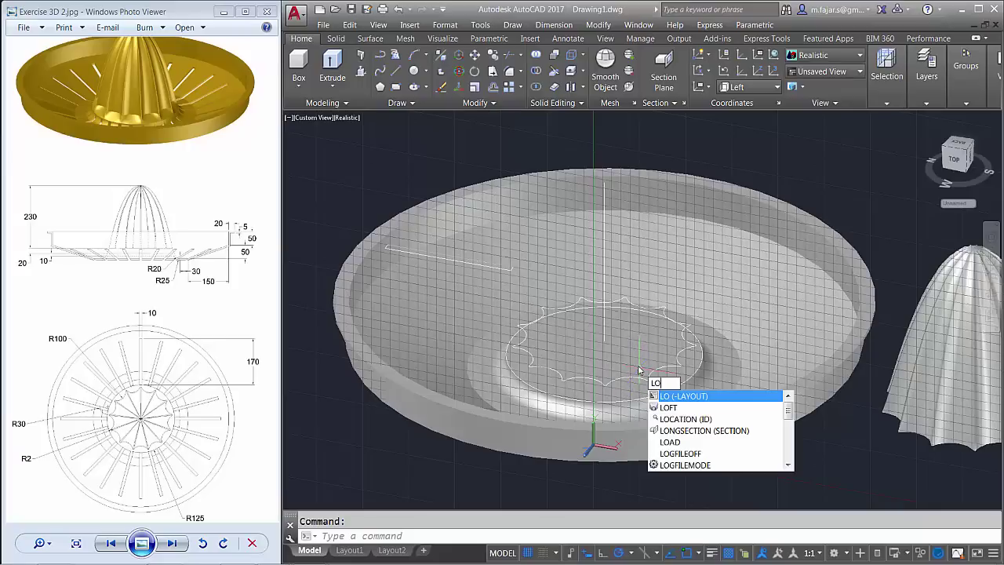
pyautogui.write('FT')
pyautogui.press('Return')
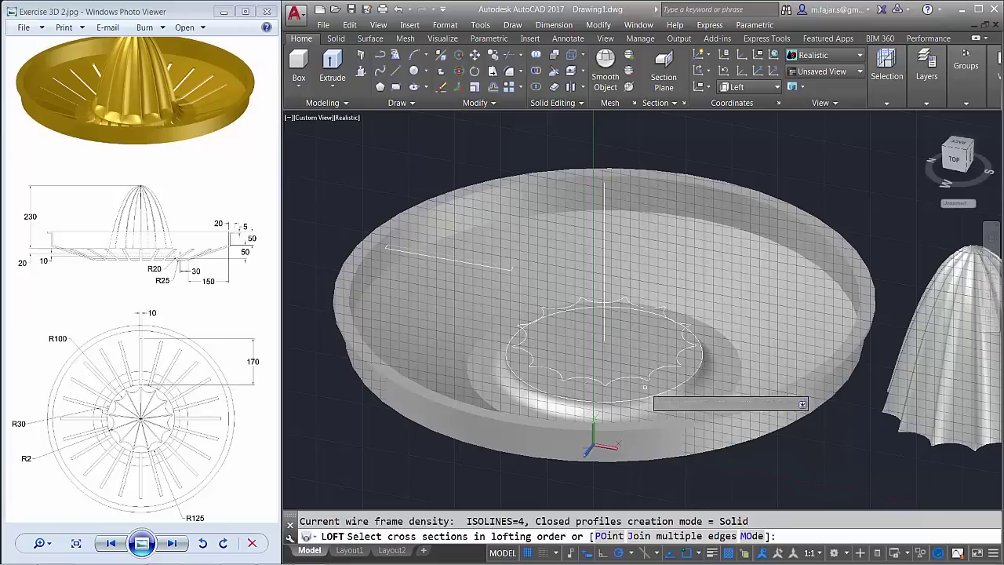
pyautogui.click(650, 397)
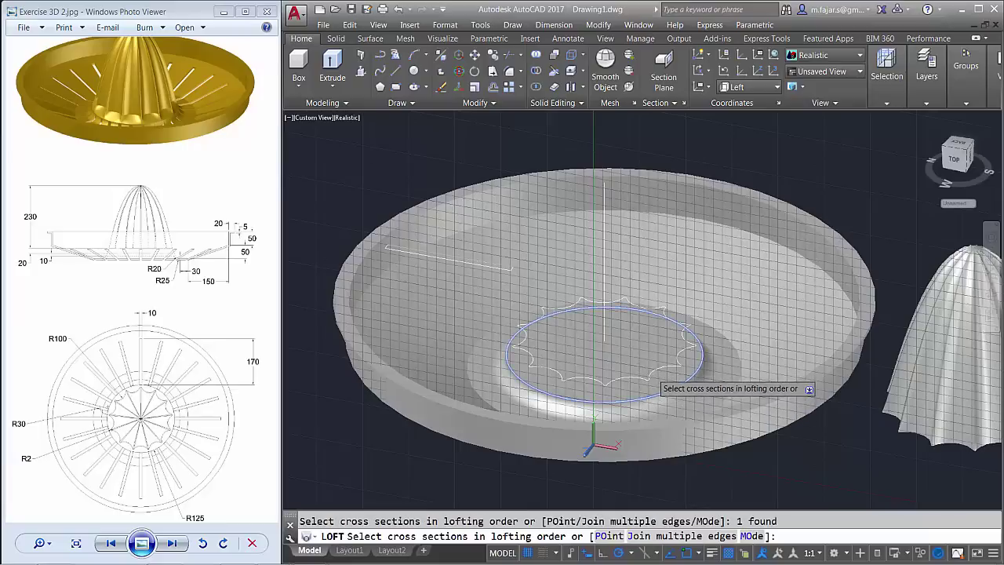
pyautogui.click(650, 374)
pyautogui.press('Return')
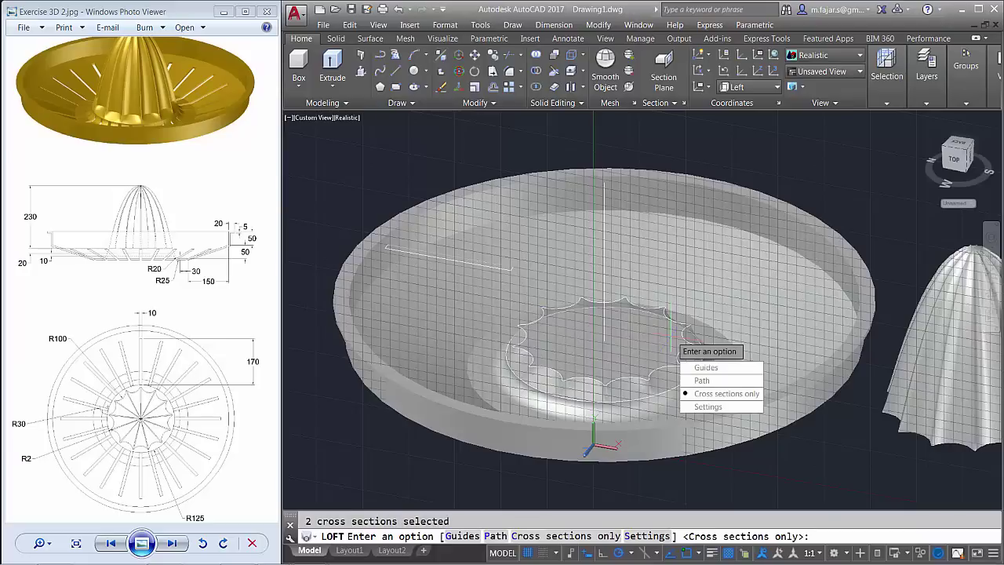
pyautogui.press('Return')
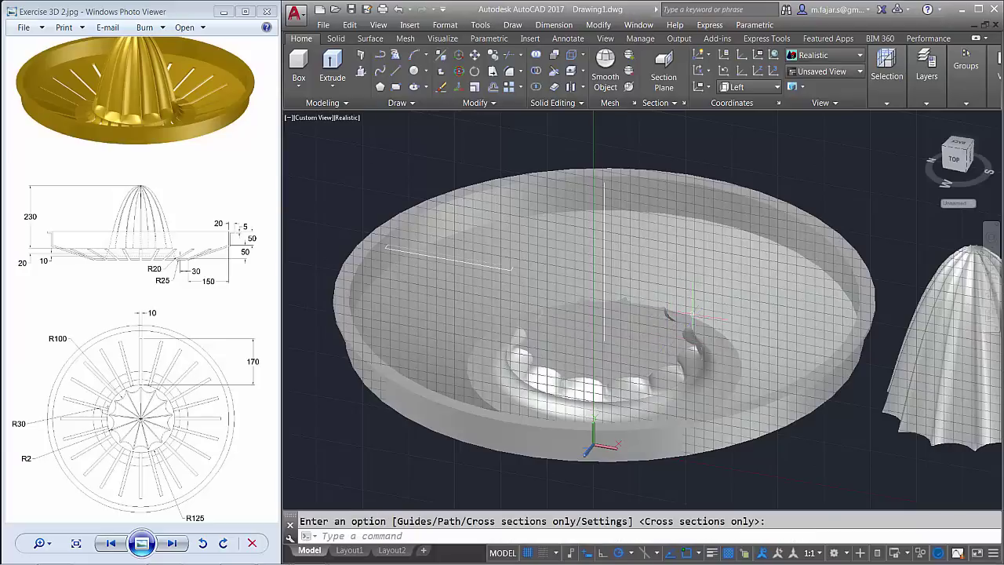
pyautogui.click(350, 119)
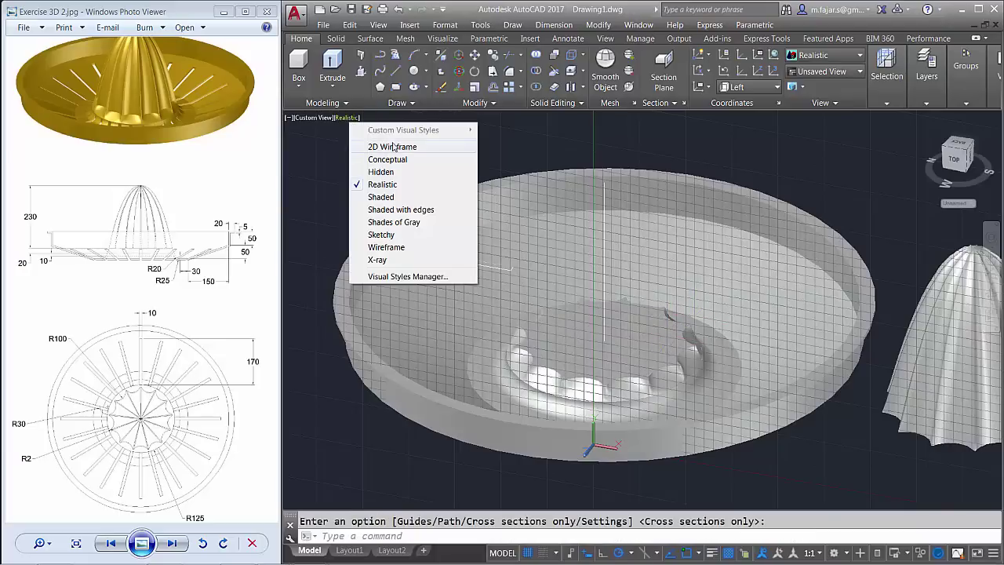
# Return to wireframe and move the cone and star profile onto the bowl's centre
pyautogui.click(393, 147)
pyautogui.scroll(-3, 397, 157)
pyautogui.write('M')
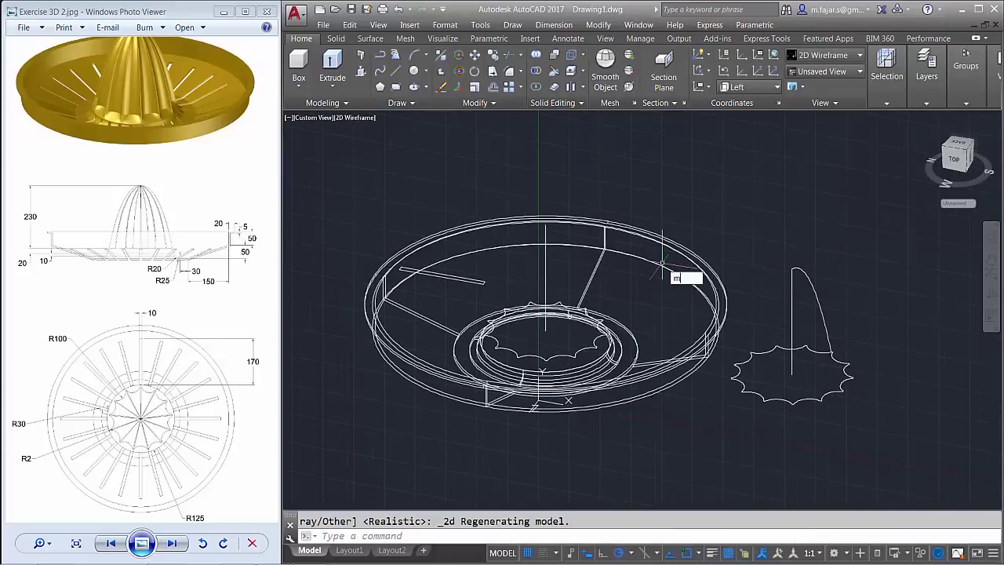
pyautogui.press('Return')
pyautogui.moveTo(823, 255); pyautogui.dragTo(795, 336)
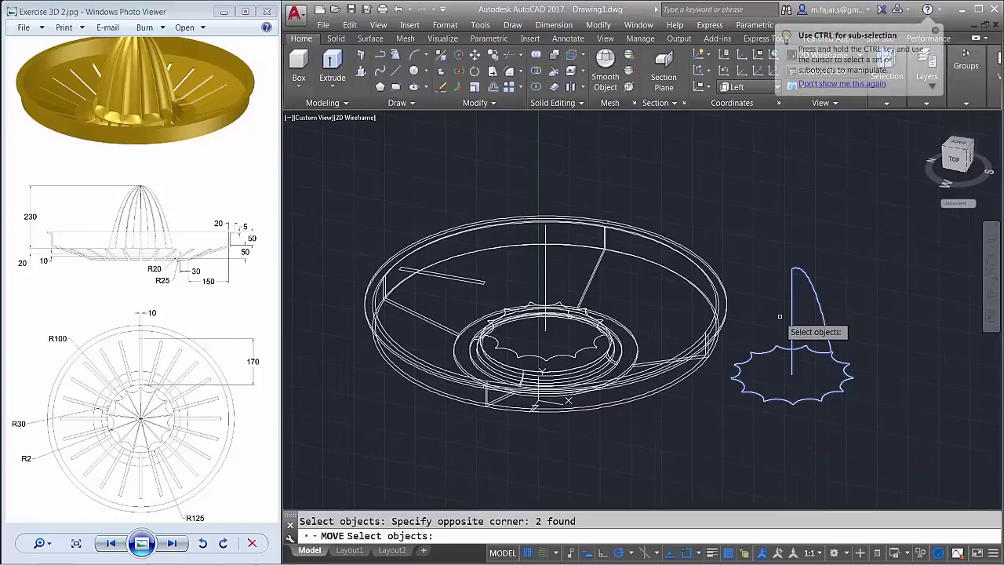
pyautogui.press('Return')
pyautogui.click(790, 375)
pyautogui.scroll(3, 549, 337)
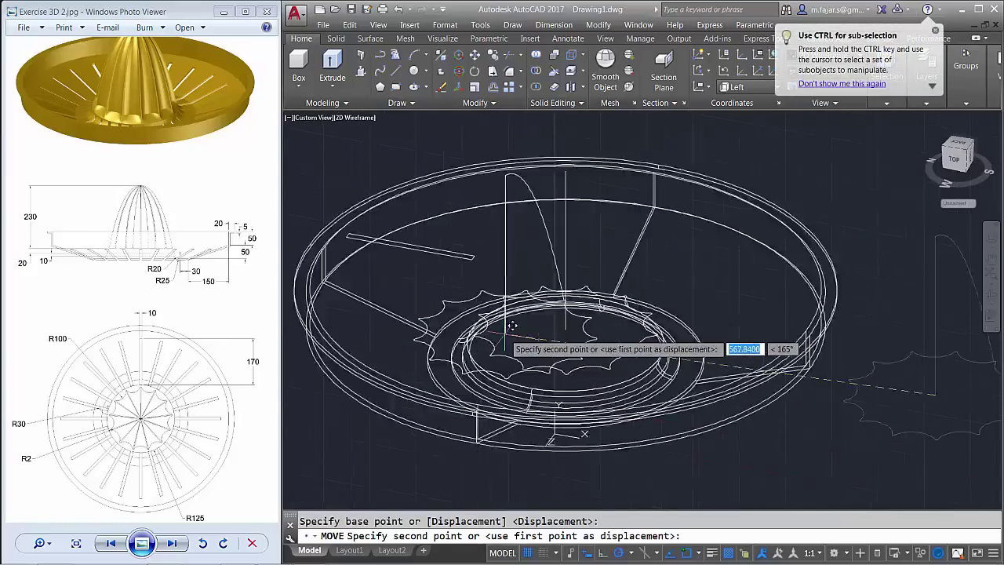
pyautogui.scroll(2, 627, 353)
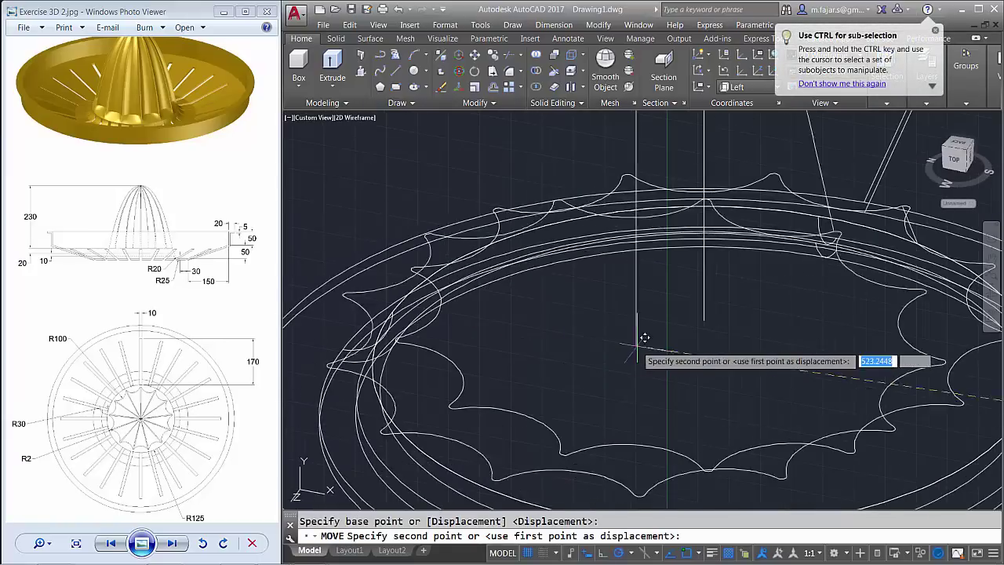
pyautogui.click(711, 312)
pyautogui.scroll(-3, 620, 253)
pyautogui.scroll(-2, 620, 254)
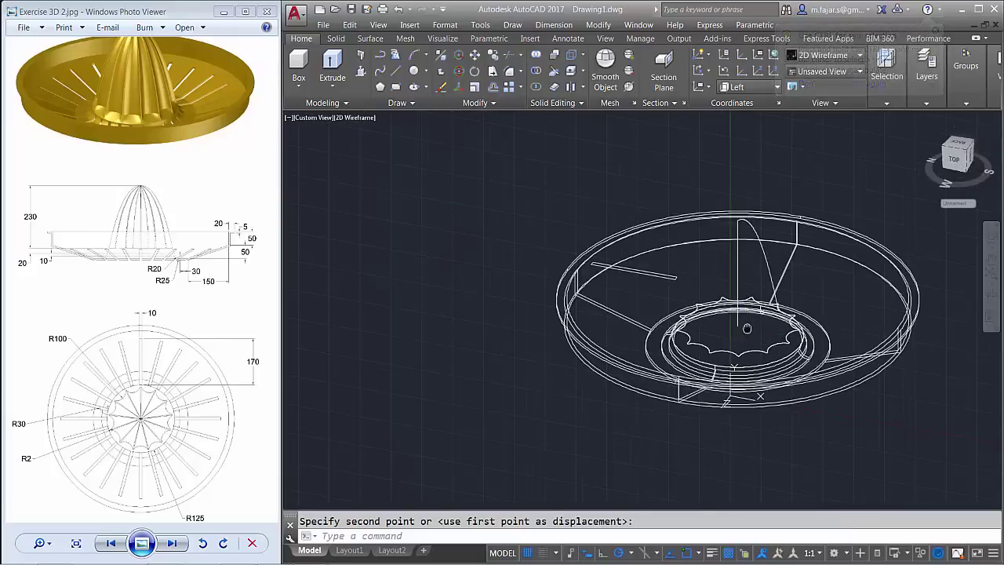
pyautogui.scroll(-1, 620, 253)
# Show the juicer with Realistic shading and orbit to inspect it
pyautogui.click(355, 118)
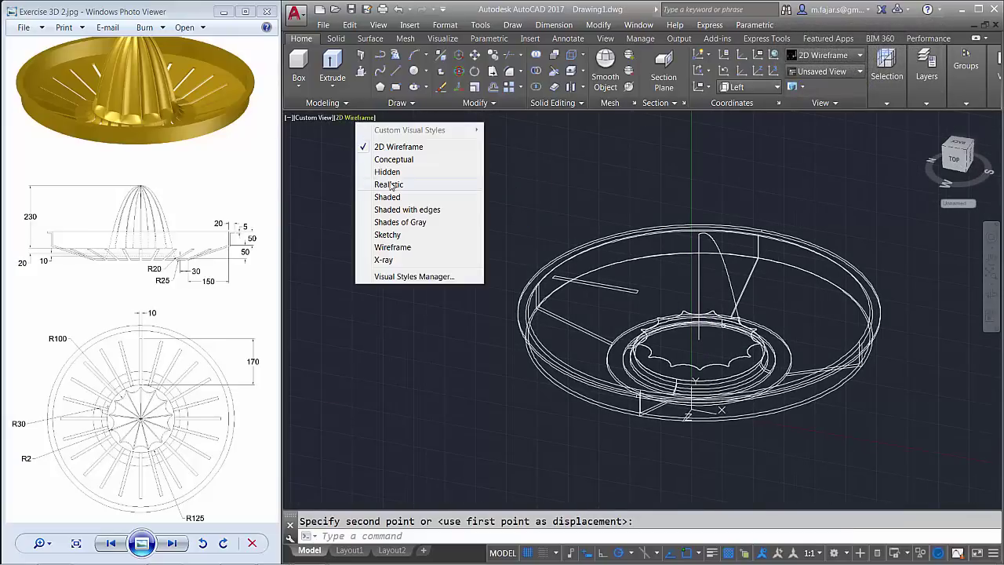
pyautogui.click(392, 186)
pyautogui.moveTo(599, 329)
pyautogui.keyDown('shift'); pyautogui.mouseDown(button='middle')
pyautogui.moveTo(600, 414)
pyautogui.moveTo(797, 309)
pyautogui.moveTo(883, 322)
pyautogui.mouseUp(button='middle'); pyautogui.keyUp('shift')
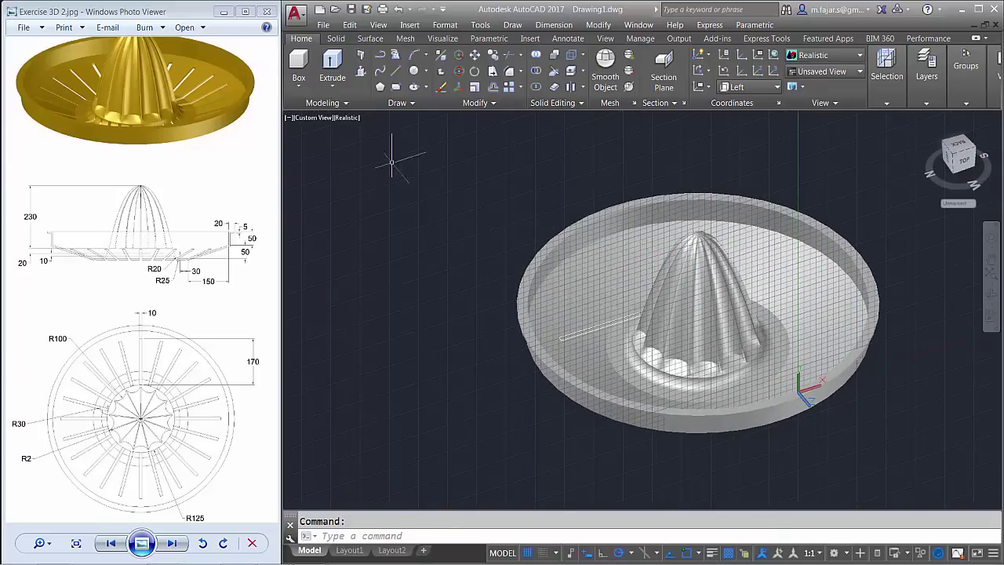
# Set Top view with 2D Wireframe style, then orbit and pan into a tilted 3D view
pyautogui.click(316, 118)
pyautogui.click(327, 147)
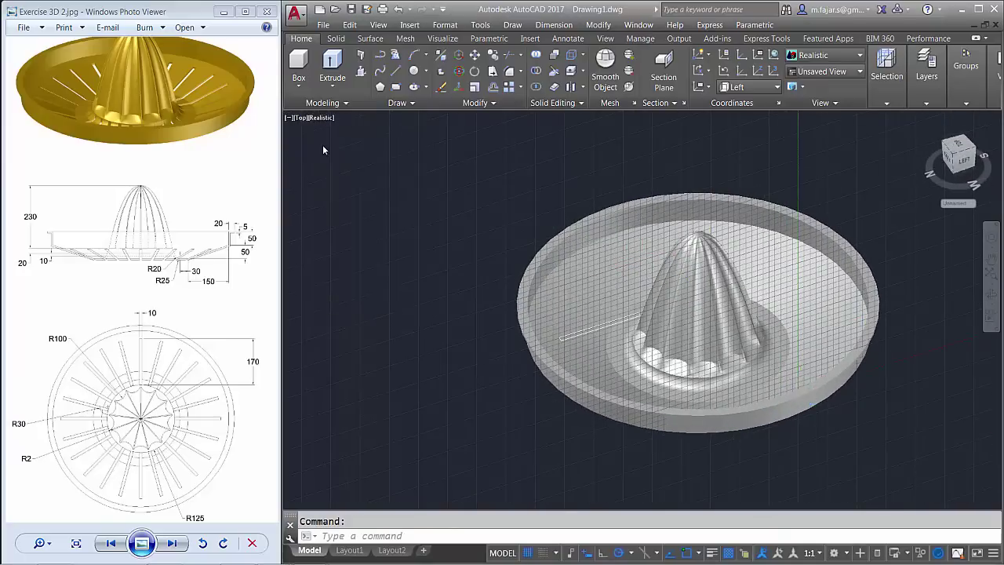
pyautogui.click(324, 119)
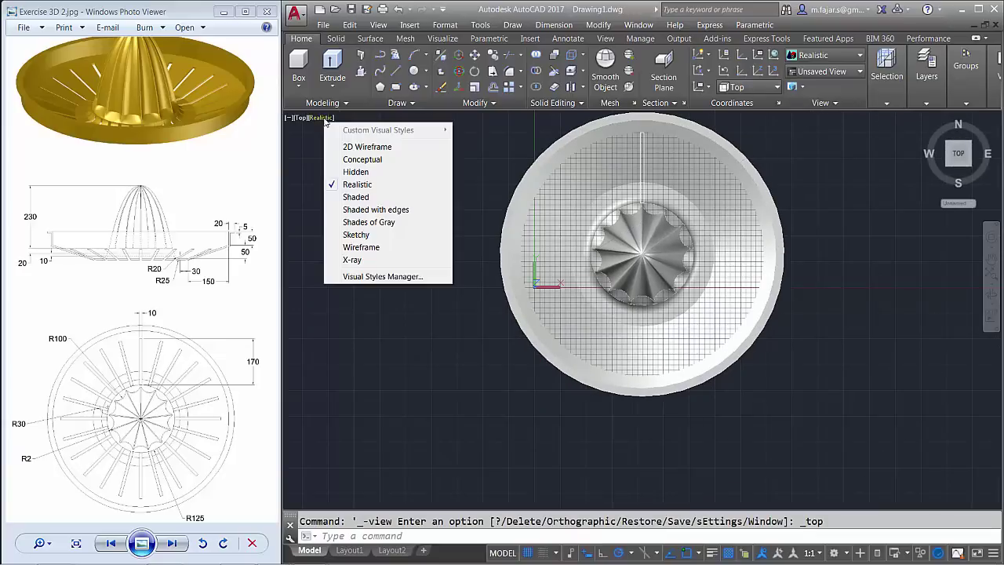
pyautogui.click(354, 147)
pyautogui.scroll(2, 583, 197)
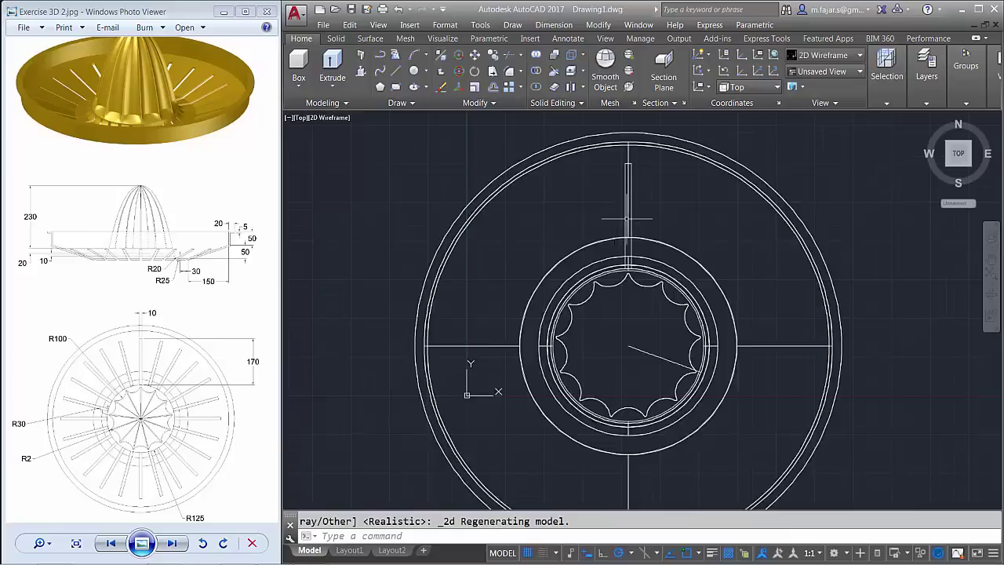
pyautogui.scroll(3, 648, 226)
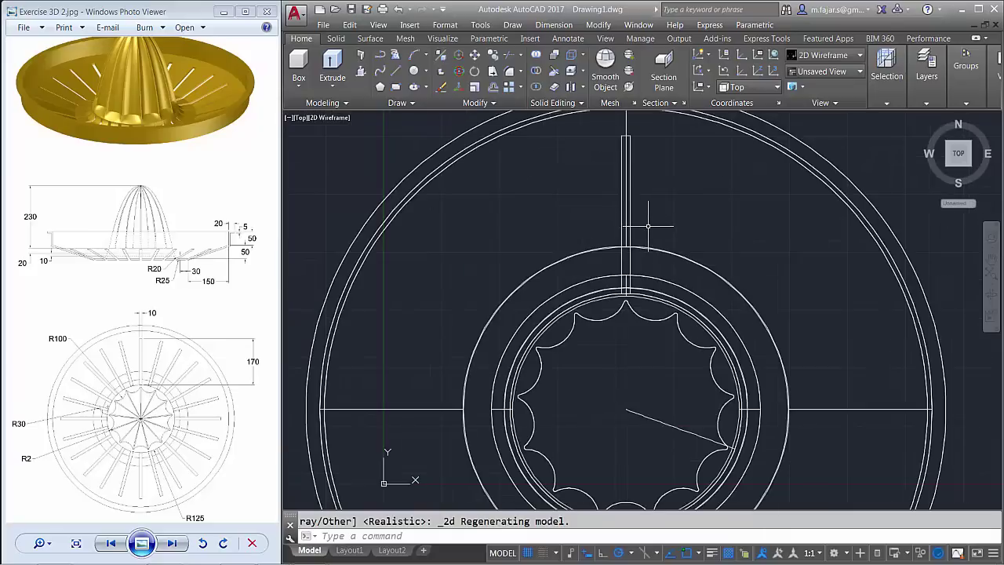
pyautogui.scroll(-3, 620, 377)
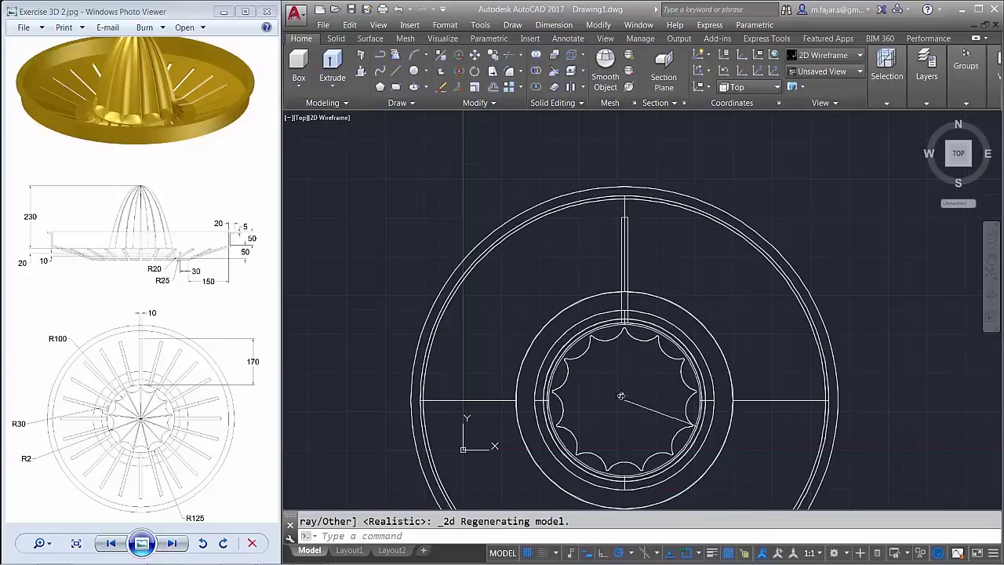
pyautogui.keyDown('shift'); pyautogui.moveTo(620, 392); pyautogui.dragTo(650, 289, button='middle'); pyautogui.keyUp('shift')
pyautogui.moveTo(640, 335); pyautogui.dragTo(623, 275, button='middle')
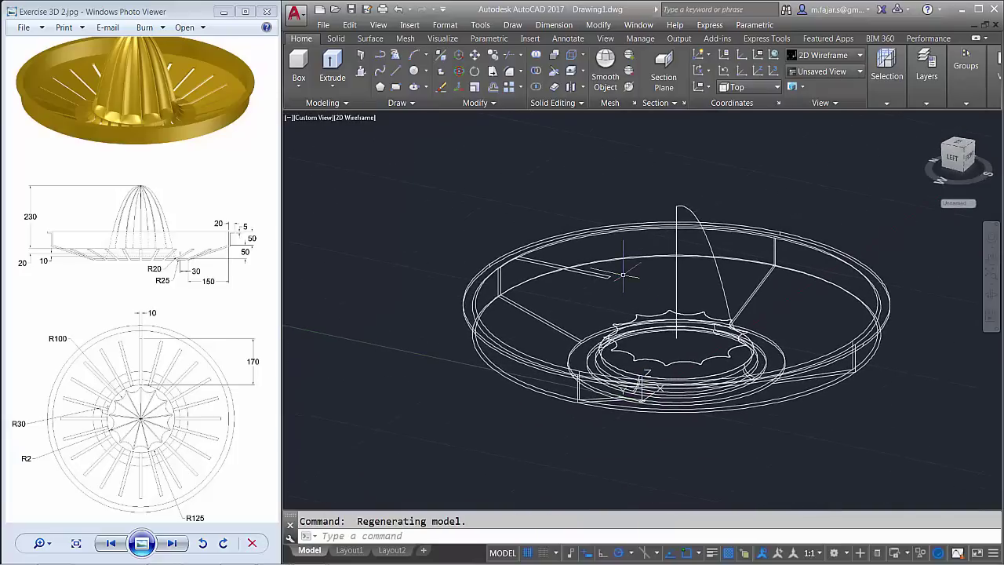
pyautogui.write('EXT')
# Extrude the slot outline near the rim into a tall slab
pyautogui.press('Return')
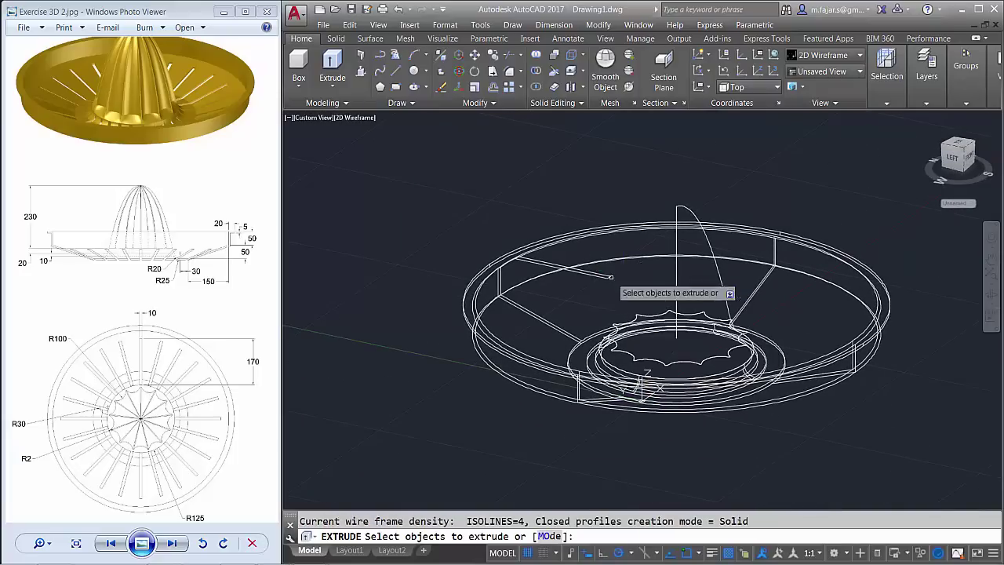
pyautogui.click(595, 273)
pyautogui.press('Return')
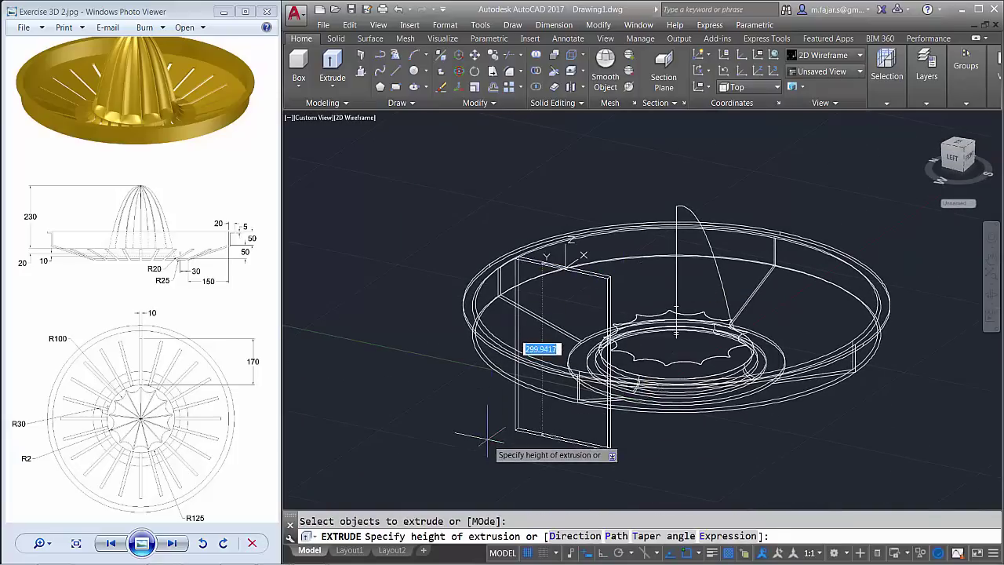
pyautogui.click(308, 129)
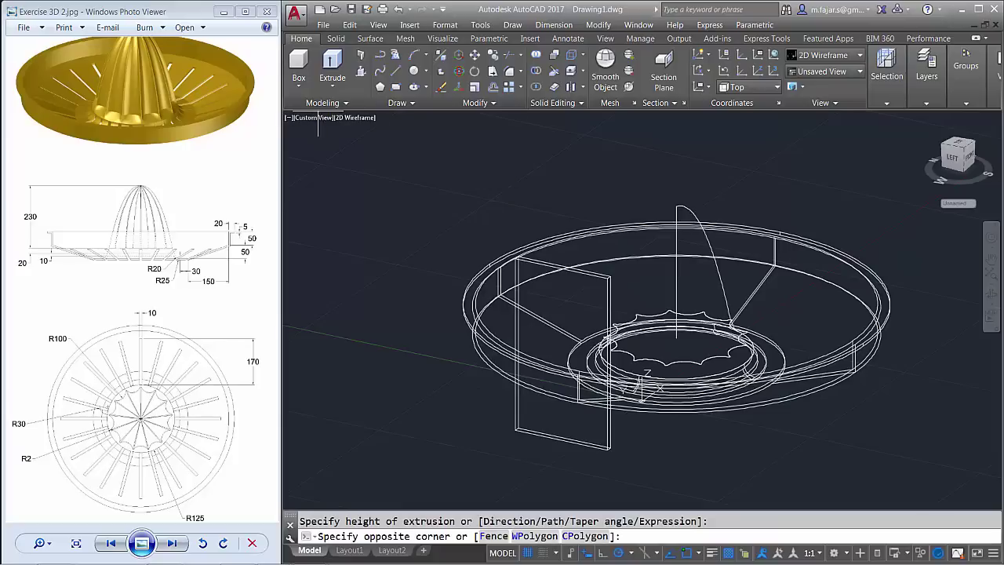
# From Top view, polar-array the slab about the juicer's centre: 24 items, 15° apart
pyautogui.click(315, 118)
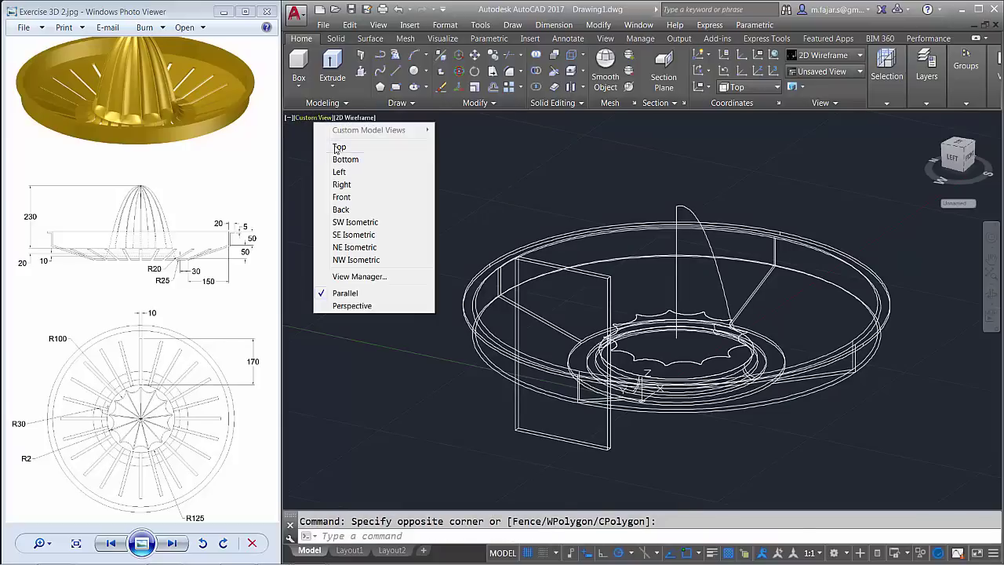
pyautogui.click(339, 147)
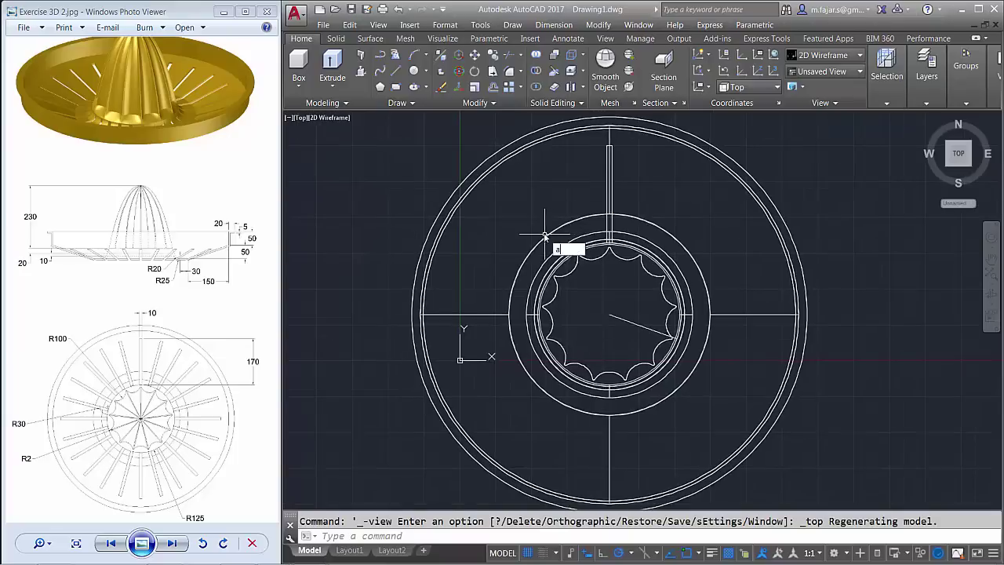
pyautogui.write('rra')
pyautogui.press('Return')
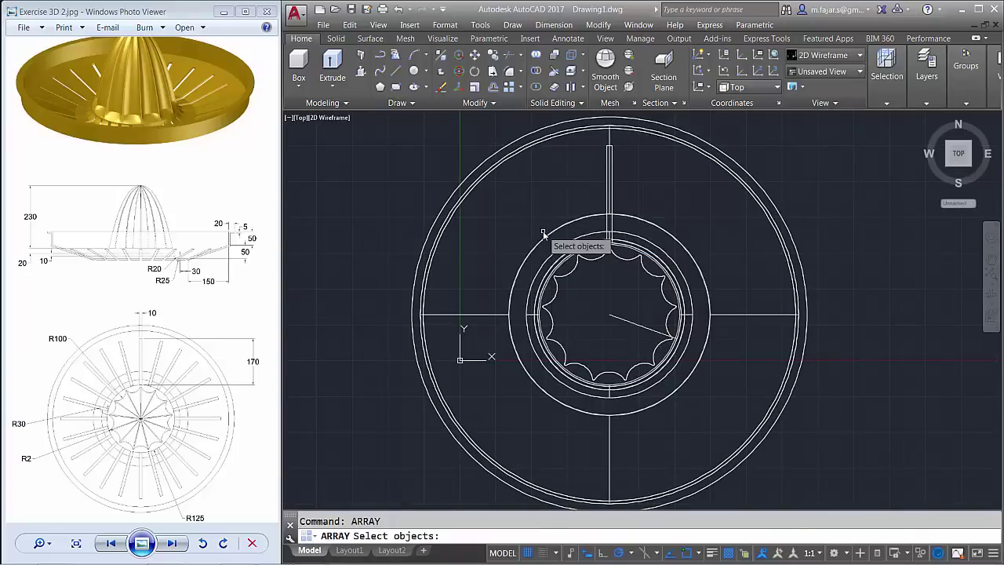
pyautogui.scroll(2, 623, 206)
pyautogui.click(604, 193)
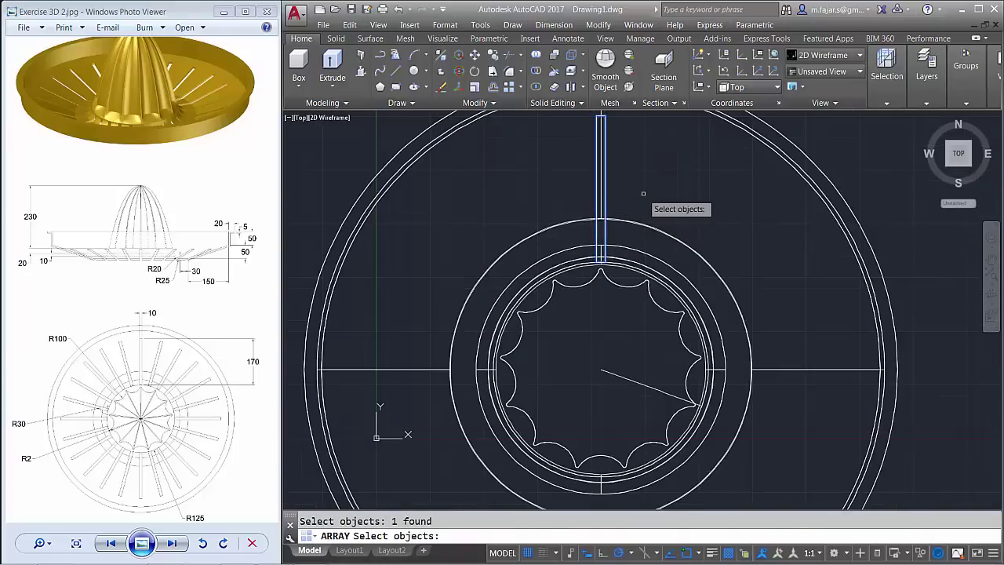
pyautogui.press('Return')
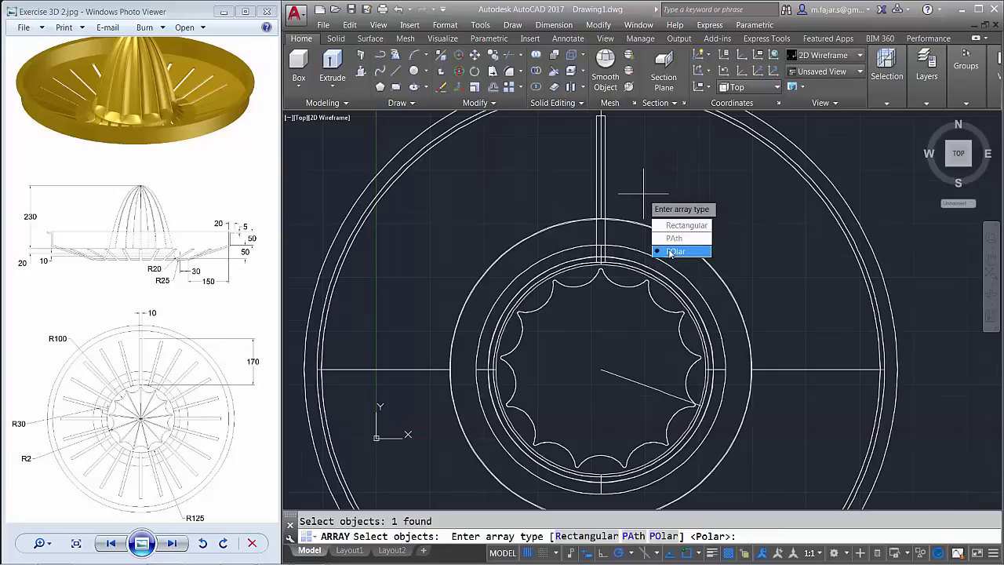
pyautogui.click(670, 252)
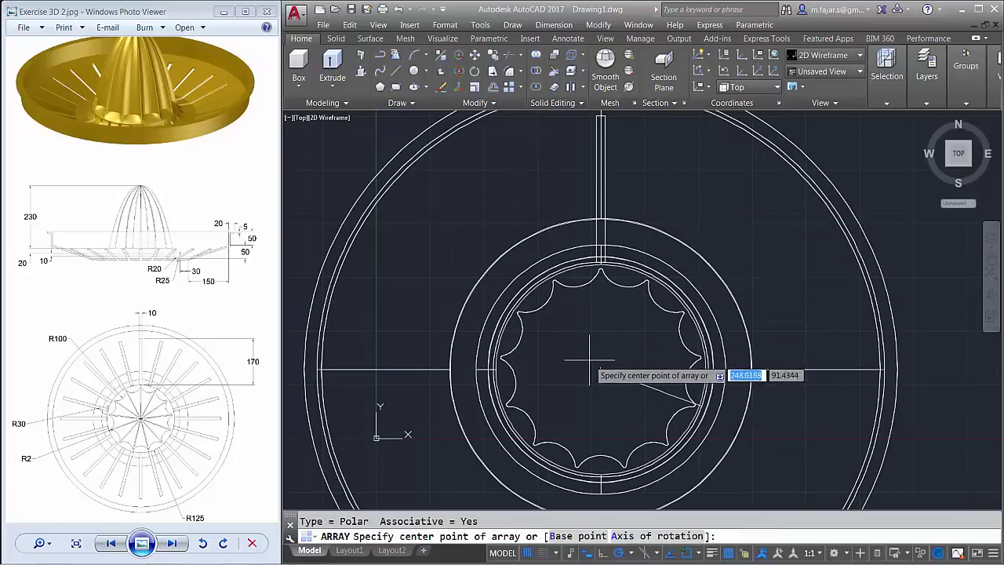
pyautogui.moveTo(612, 360)
pyautogui.keyDown('shift'); pyautogui.mouseDown(button='middle')
pyautogui.moveTo(629, 360)
pyautogui.moveTo(606, 386)
pyautogui.mouseUp(button='middle'); pyautogui.keyUp('shift')
pyautogui.click(607, 386)
pyautogui.write('28')
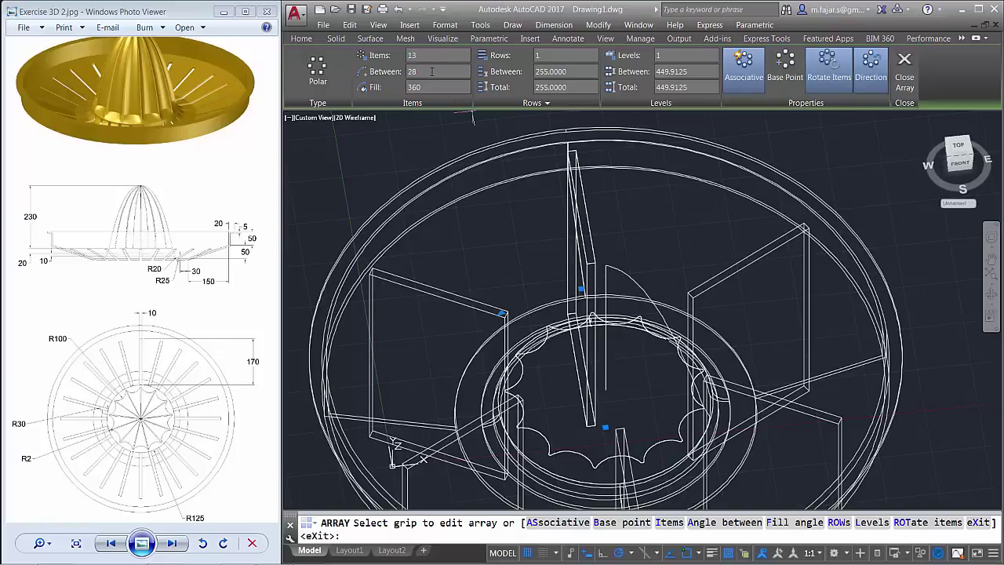
pyautogui.press('Return')
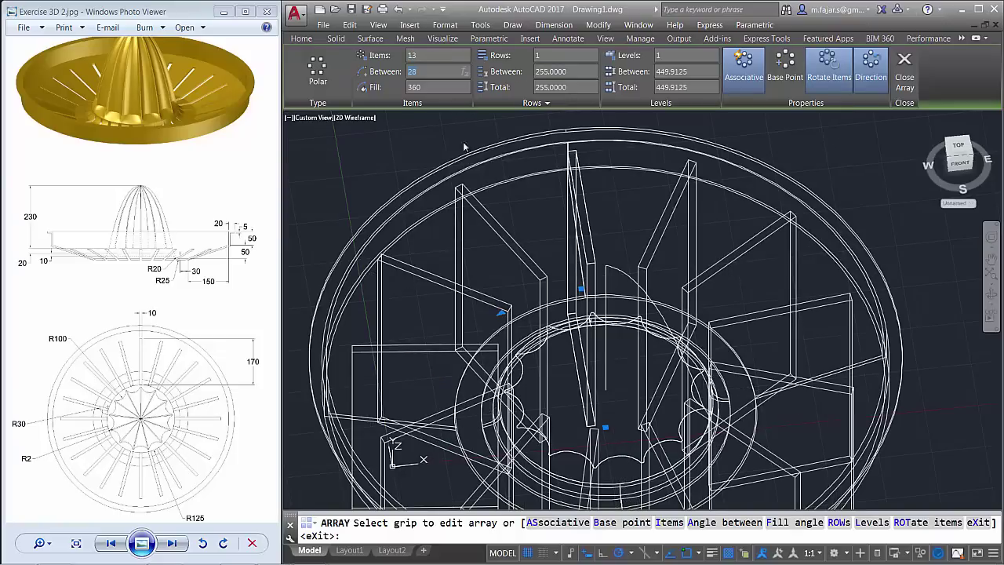
pyautogui.moveTo(665, 272)
pyautogui.keyDown('shift'); pyautogui.mouseDown(button='middle')
pyautogui.moveTo(702, 322)
pyautogui.moveTo(613, 216)
pyautogui.moveTo(699, 291)
pyautogui.moveTo(618, 280)
pyautogui.moveTo(502, 157)
pyautogui.mouseUp(button='middle'); pyautogui.keyUp('shift')
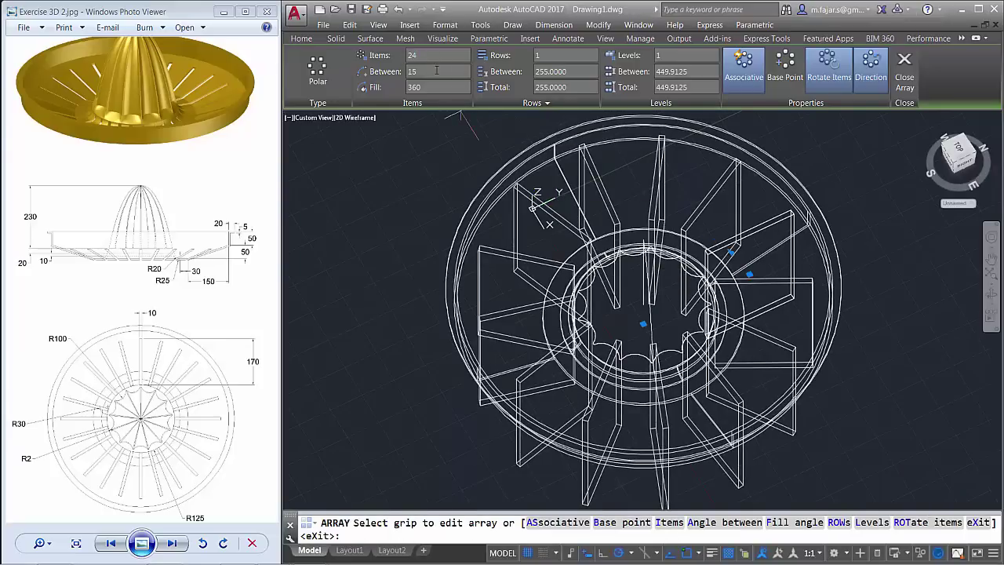
pyautogui.click(432, 72)
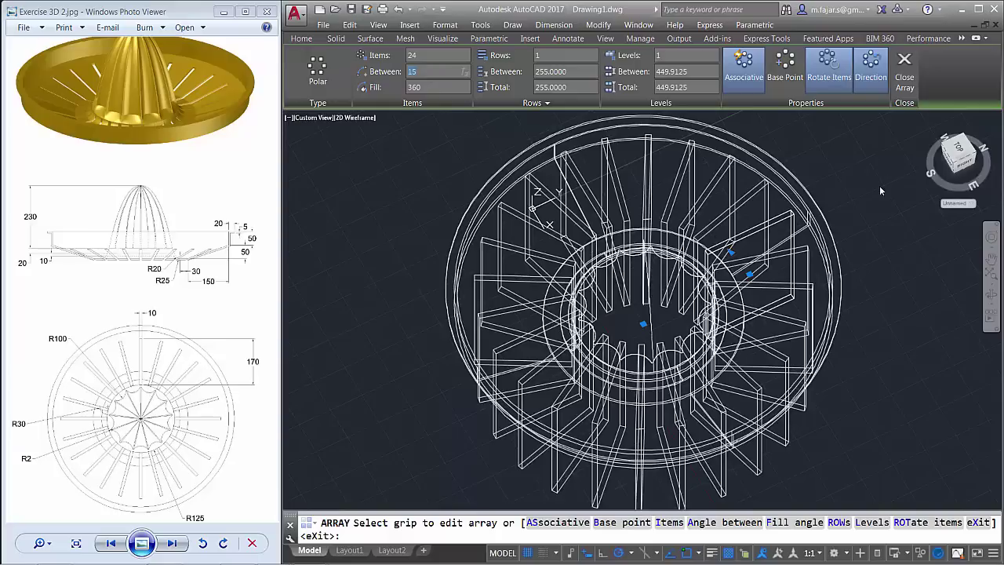
# Close the array editor and view the tilted model with Realistic shading
pyautogui.click(908, 81)
pyautogui.scroll(-2, 725, 153)
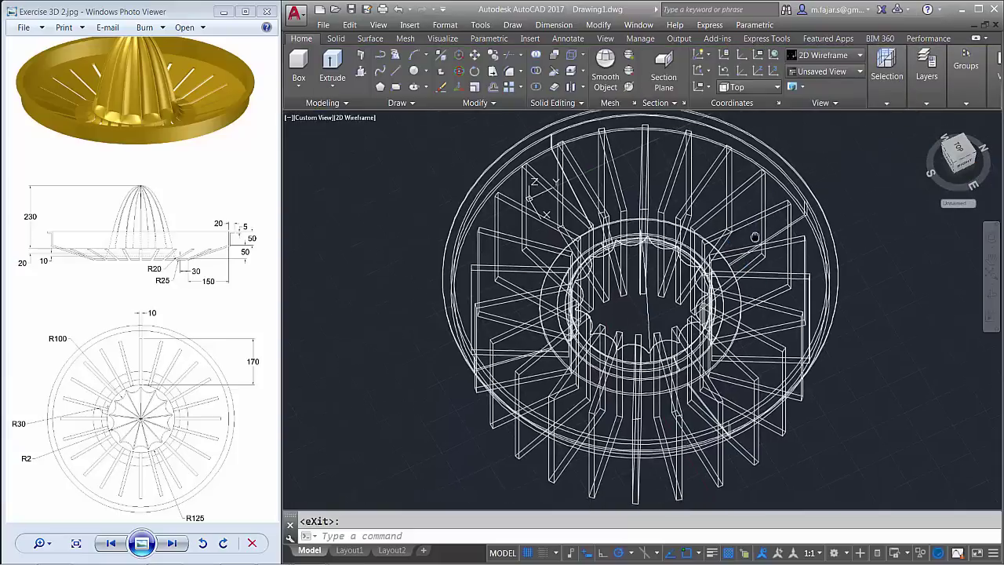
pyautogui.moveTo(753, 212)
pyautogui.keyDown('shift'); pyautogui.mouseDown(button='middle')
pyautogui.moveTo(801, 215)
pyautogui.moveTo(784, 259)
pyautogui.mouseUp(button='middle'); pyautogui.keyUp('shift')
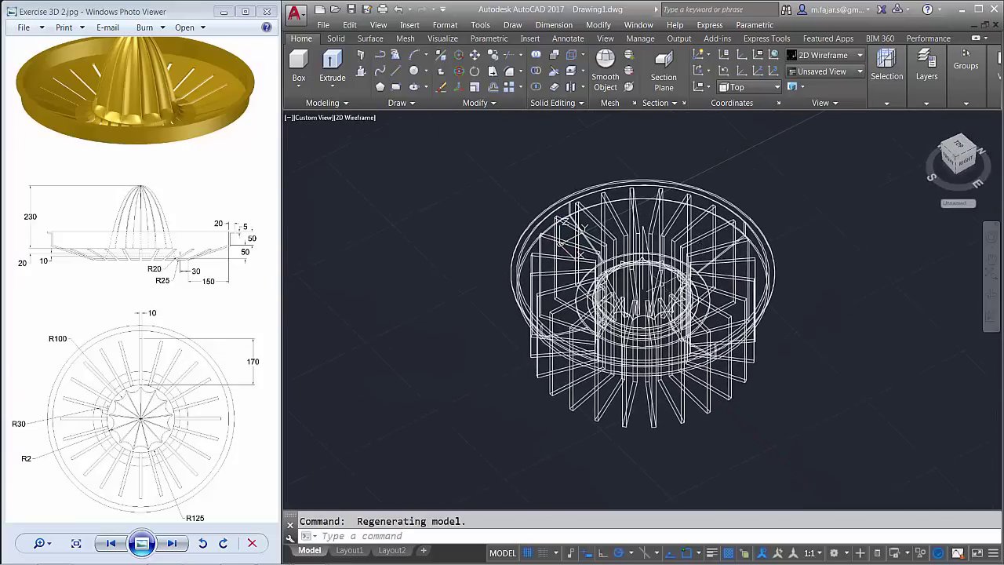
pyautogui.scroll(2, 706, 157)
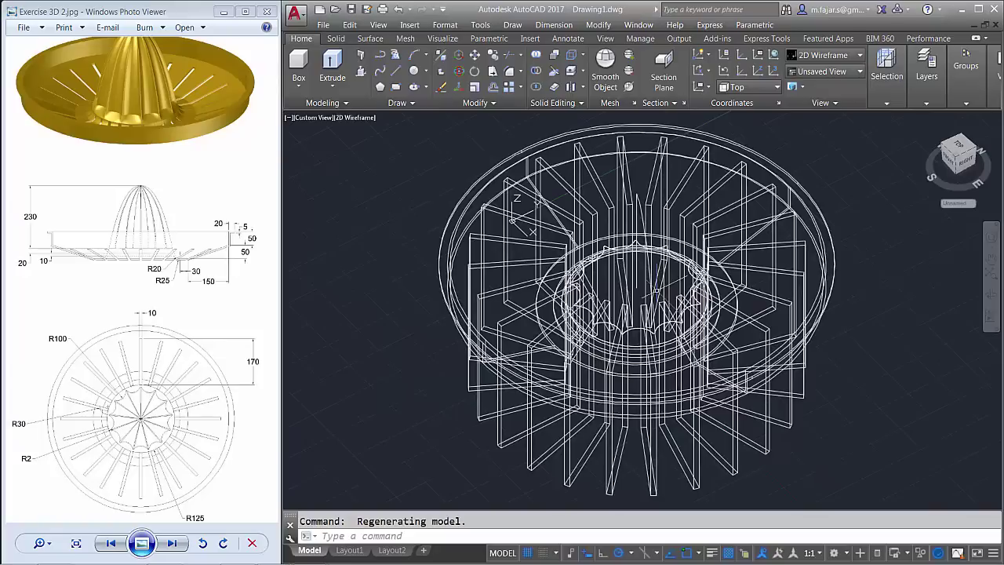
pyautogui.click(364, 118)
pyautogui.click(408, 185)
pyautogui.write('e')
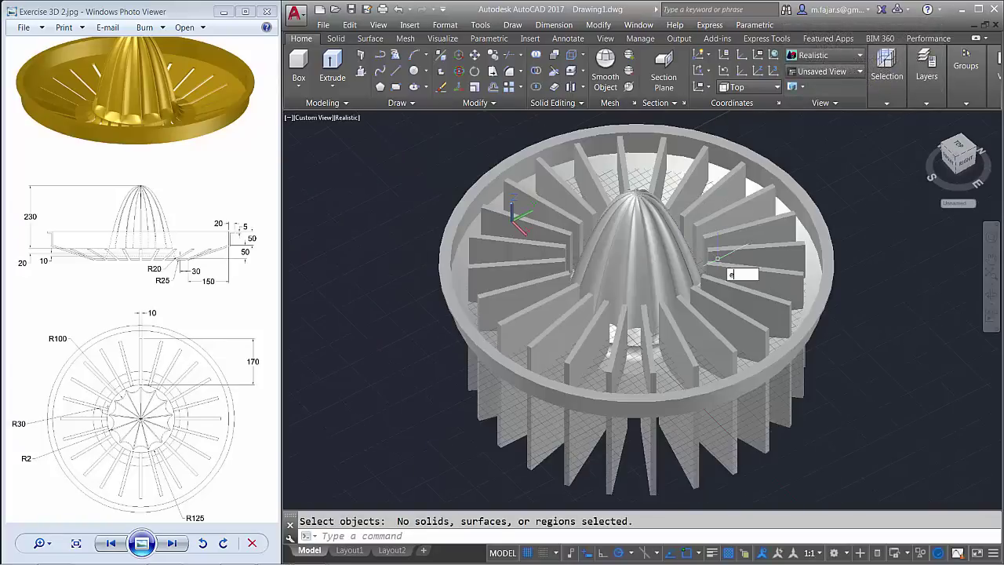
# Explode the slab array into individual solids
pyautogui.write('xplo')
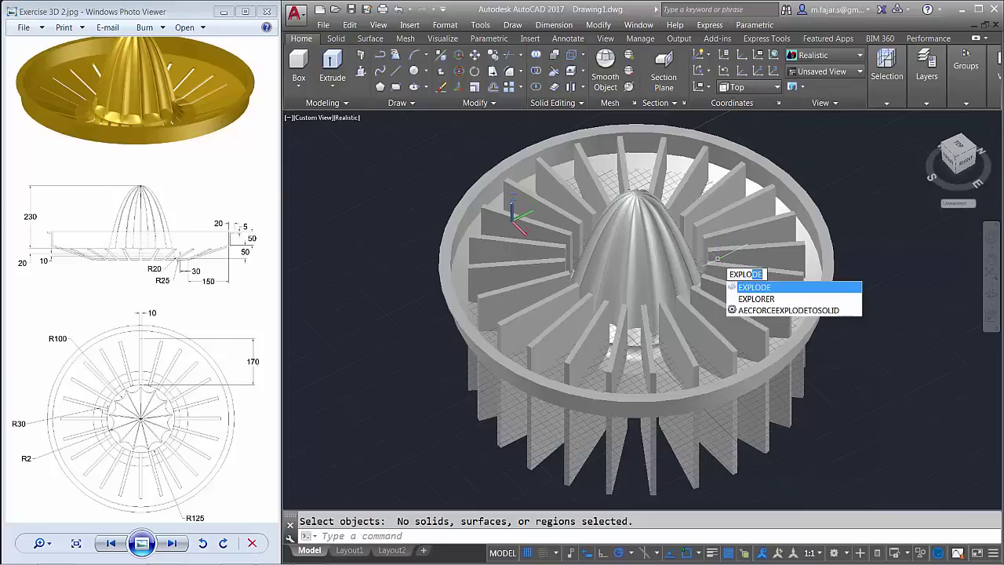
pyautogui.press('Return')
pyautogui.click(753, 229)
pyautogui.press('Return')
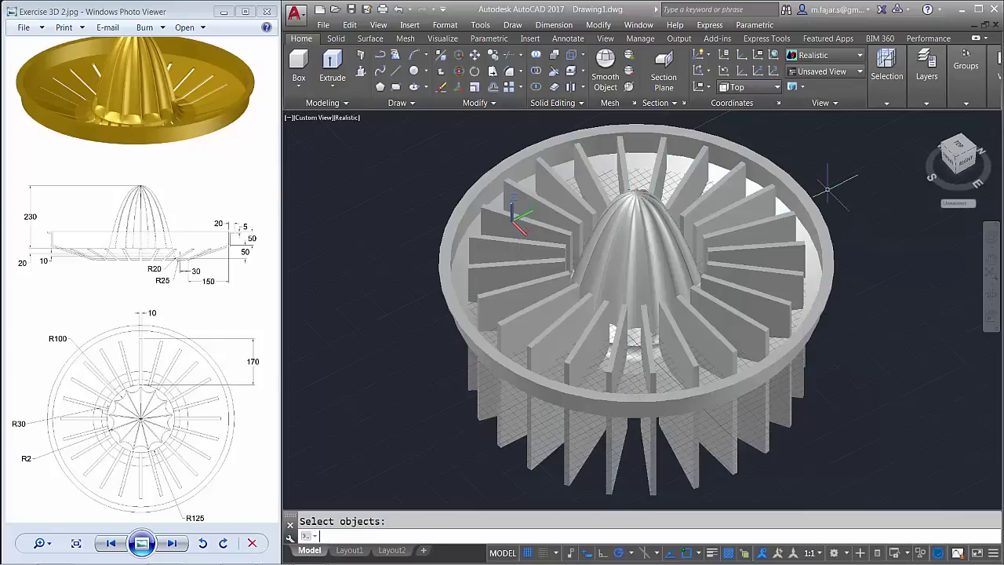
# Start SUBTRACT with the bowl as the solid to cut from
pyautogui.write('su')
pyautogui.press('Return')
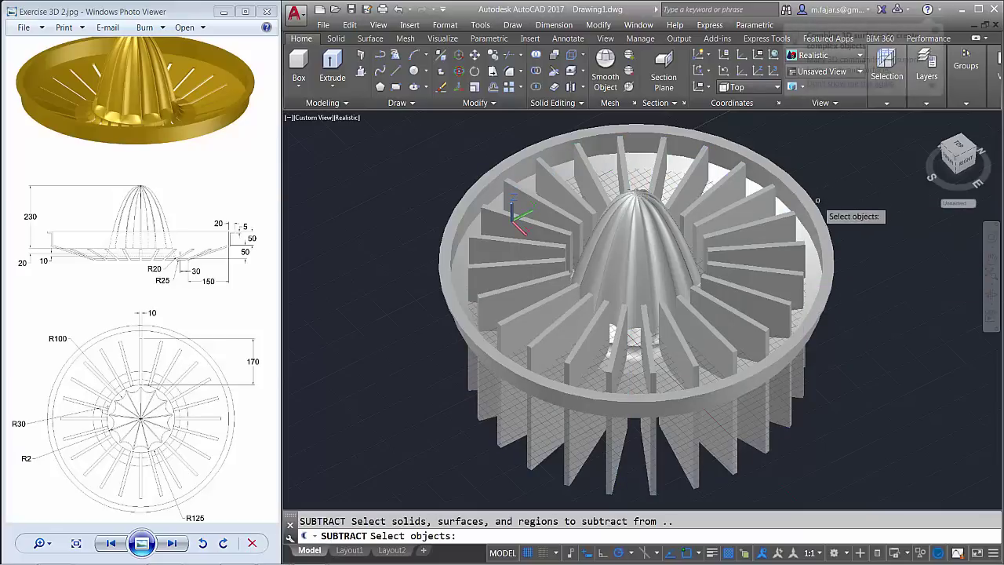
pyautogui.click(825, 211)
pyautogui.press('Return')
# Select the visible fins around the back, left and front of the cone for removal
pyautogui.click(795, 249)
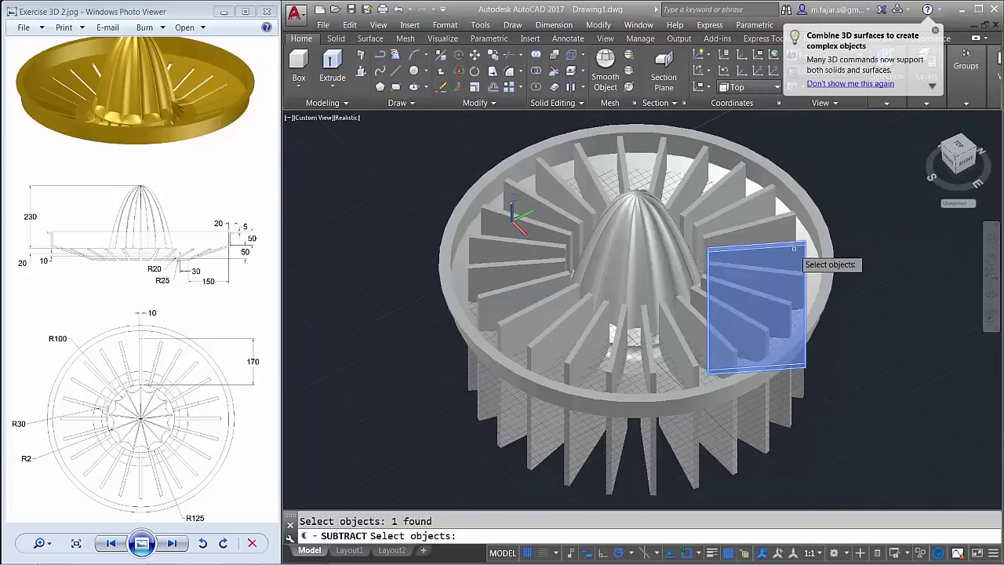
pyautogui.click(768, 208)
pyautogui.click(751, 187)
pyautogui.click(718, 181)
pyautogui.click(691, 179)
pyautogui.click(654, 173)
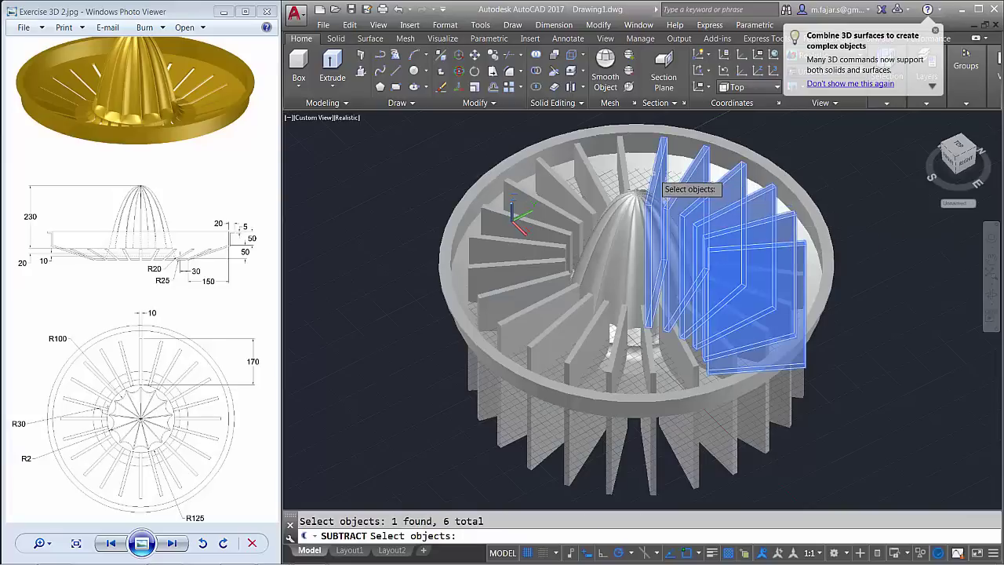
pyautogui.click(620, 171)
pyautogui.click(590, 178)
pyautogui.click(550, 199)
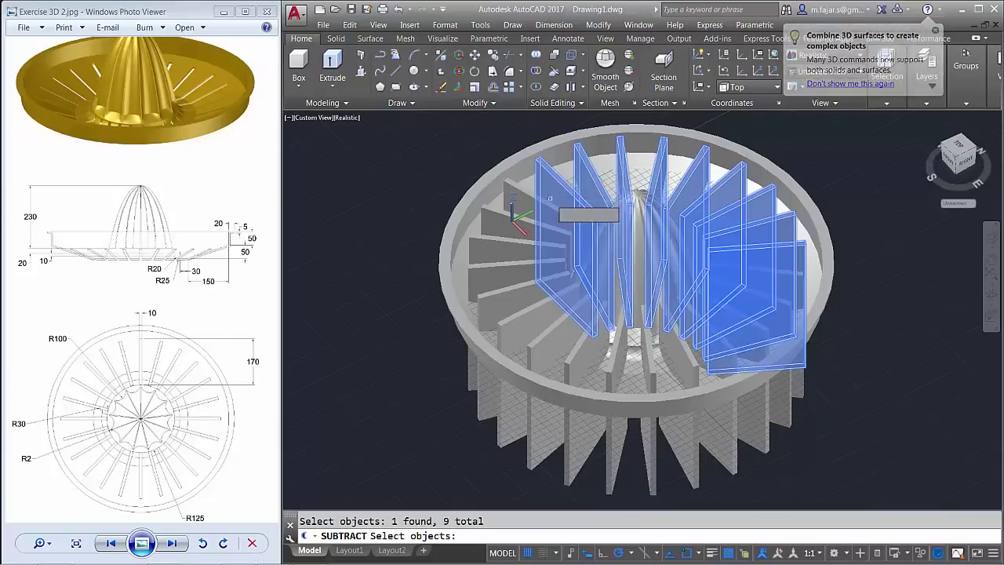
pyautogui.click(514, 210)
pyautogui.click(494, 237)
pyautogui.click(481, 271)
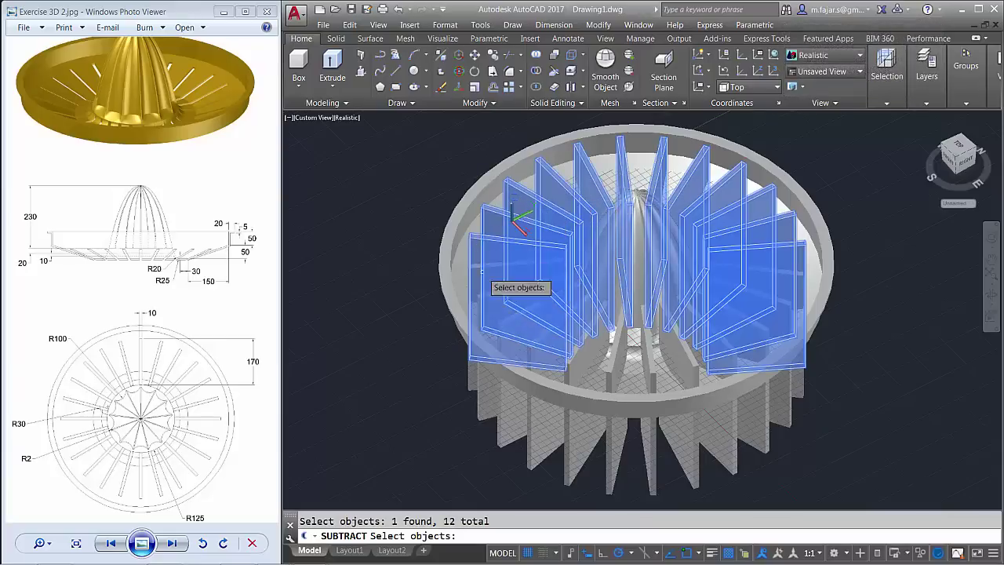
pyautogui.click(648, 360)
pyautogui.click(689, 338)
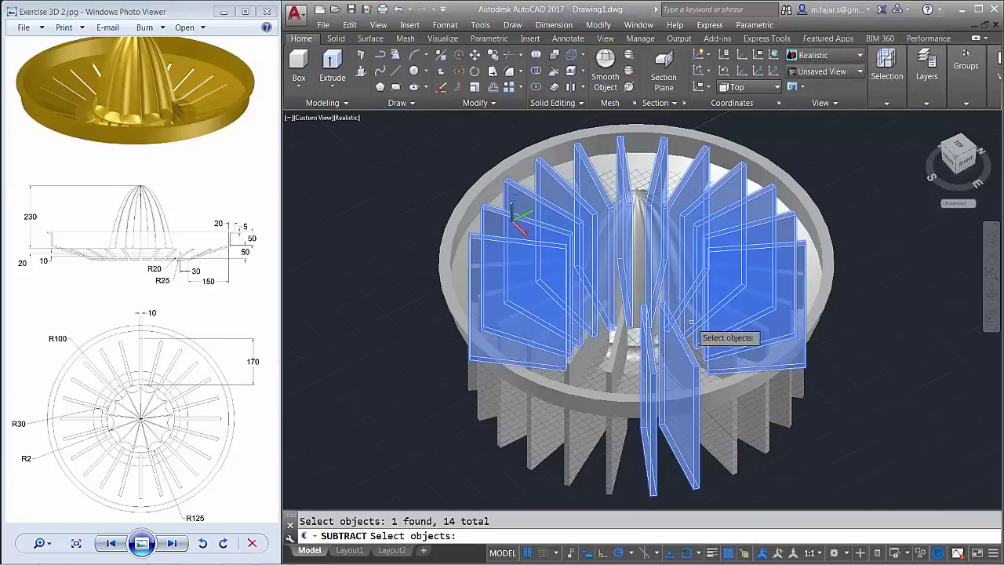
# Select the remaining hidden and centre fins, then cut all fins from the bowl
pyautogui.keyDown('shift'); pyautogui.moveTo(691, 322); pyautogui.dragTo(581, 197, button='middle'); pyautogui.keyUp('shift')
pyautogui.click(572, 190)
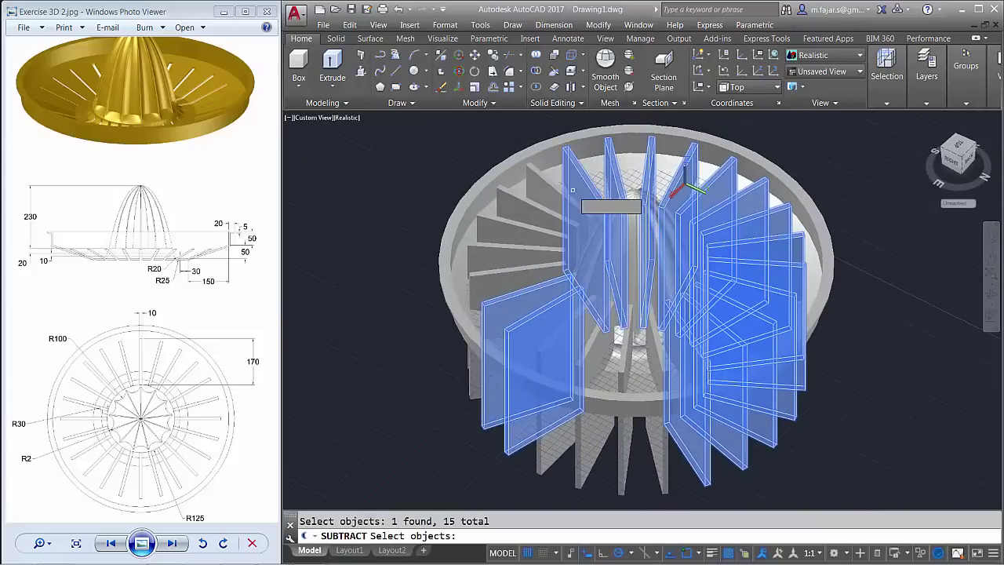
pyautogui.click(541, 188)
pyautogui.click(510, 206)
pyautogui.click(477, 250)
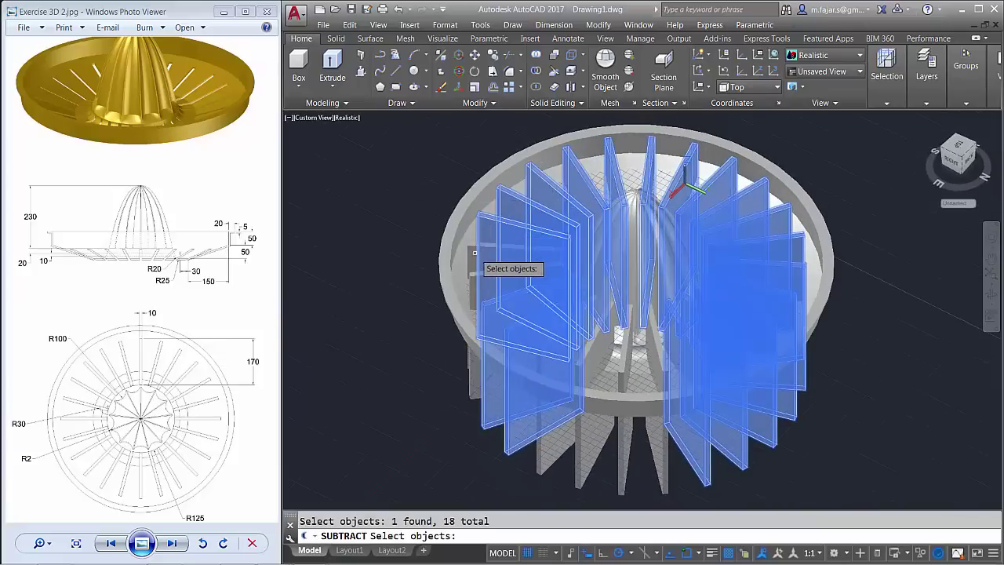
pyautogui.click(475, 252)
pyautogui.keyDown('shift'); pyautogui.moveTo(536, 280); pyautogui.dragTo(523, 291, button='middle'); pyautogui.keyUp('shift')
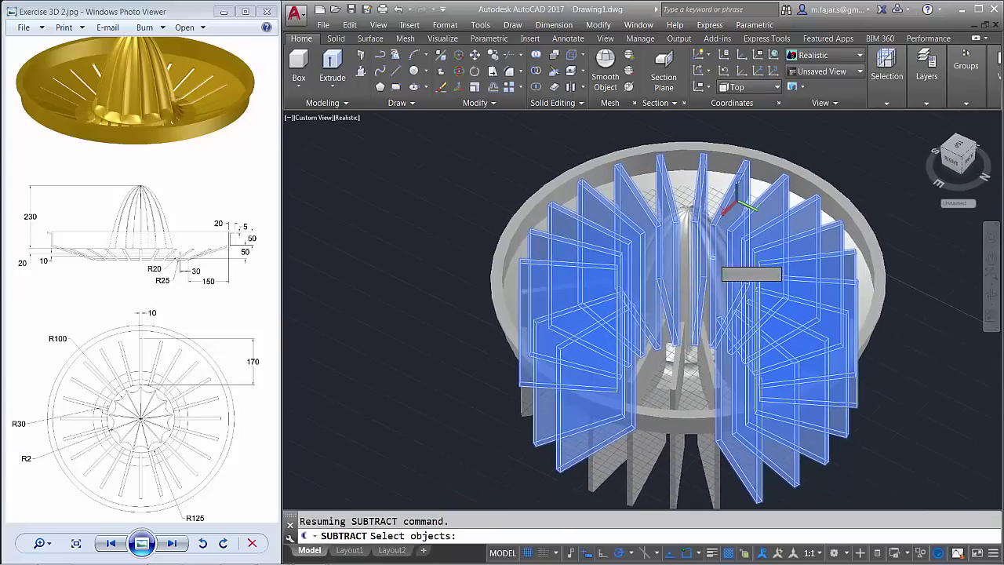
pyautogui.keyDown('shift'); pyautogui.moveTo(752, 274); pyautogui.dragTo(587, 271, button='middle'); pyautogui.keyUp('shift')
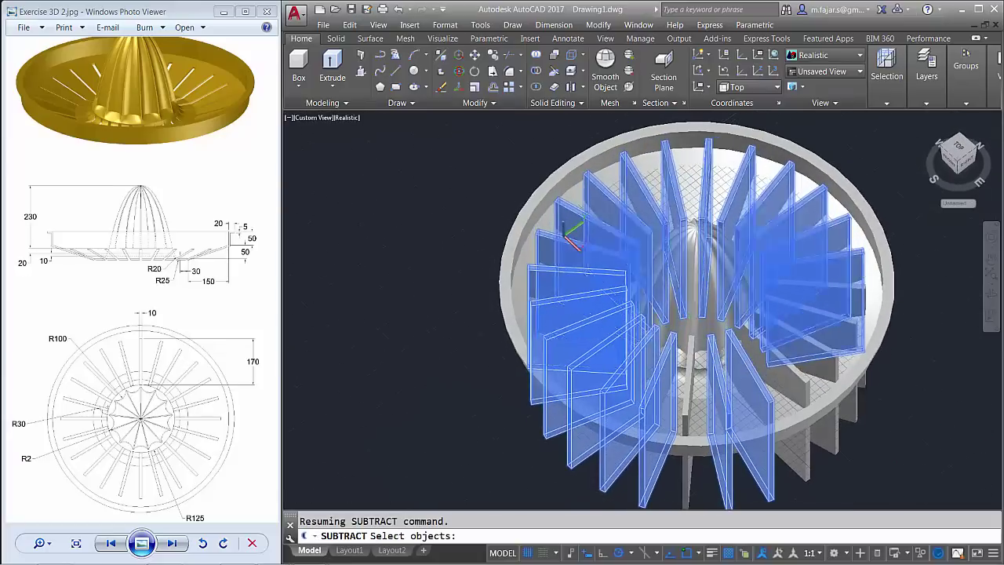
pyautogui.click(806, 381)
pyautogui.click(832, 369)
pyautogui.moveTo(871, 355)
pyautogui.keyDown('shift'); pyautogui.mouseDown(button='middle')
pyautogui.moveTo(760, 267)
pyautogui.moveTo(711, 266)
pyautogui.mouseUp(button='middle'); pyautogui.keyUp('shift')
pyautogui.click(703, 432)
pyautogui.click(665, 436)
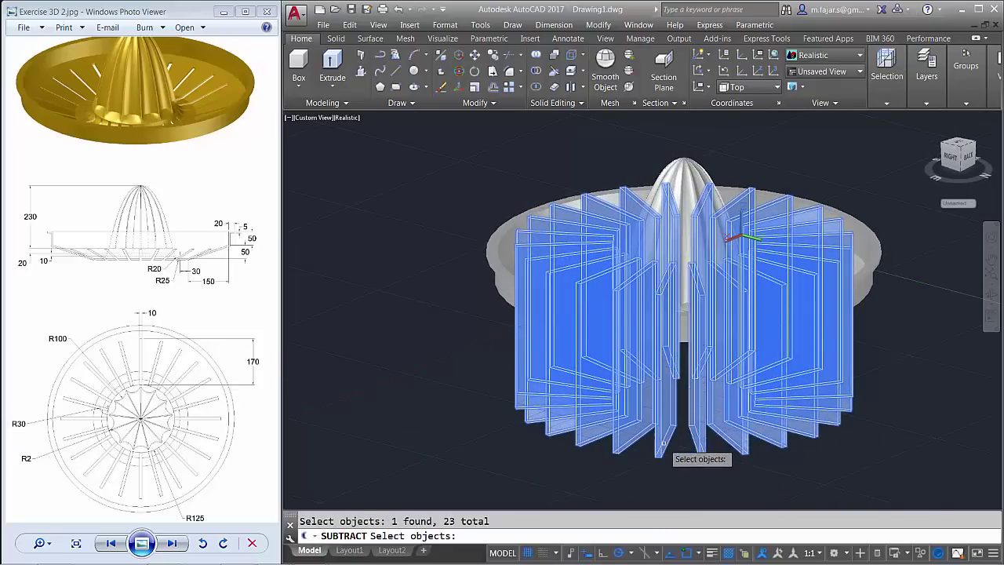
pyautogui.moveTo(726, 399)
pyautogui.keyDown('shift'); pyautogui.mouseDown(button='middle')
pyautogui.moveTo(735, 298)
pyautogui.moveTo(758, 256)
pyautogui.moveTo(735, 240)
pyautogui.moveTo(716, 297)
pyautogui.mouseUp(button='middle'); pyautogui.keyUp('shift')
pyautogui.press('Return')
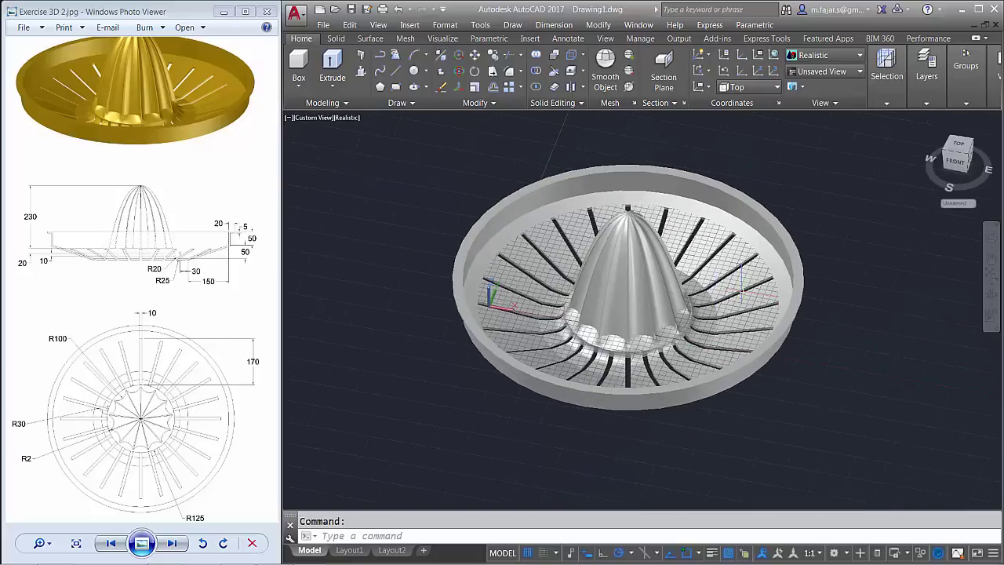
# Set the slotted bowl's colour to index 40 gold in Properties
pyautogui.hotkey('ctrl', '1')
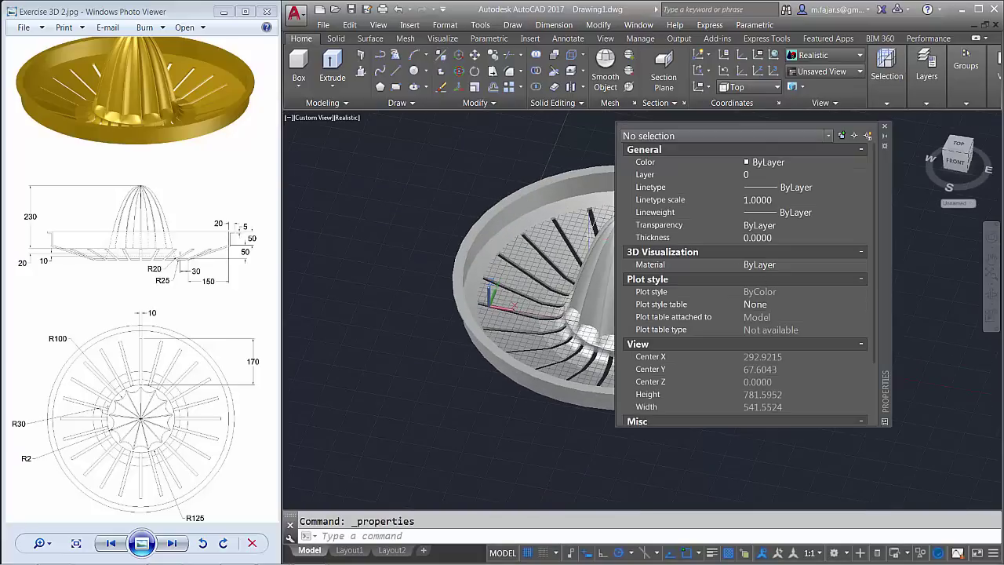
pyautogui.click(563, 197)
pyautogui.click(862, 161)
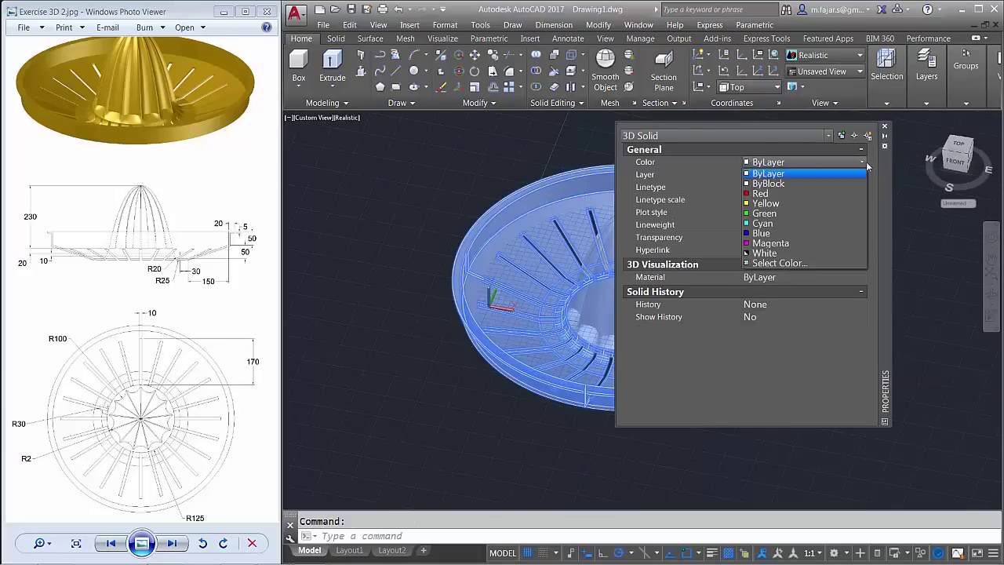
pyautogui.click(777, 264)
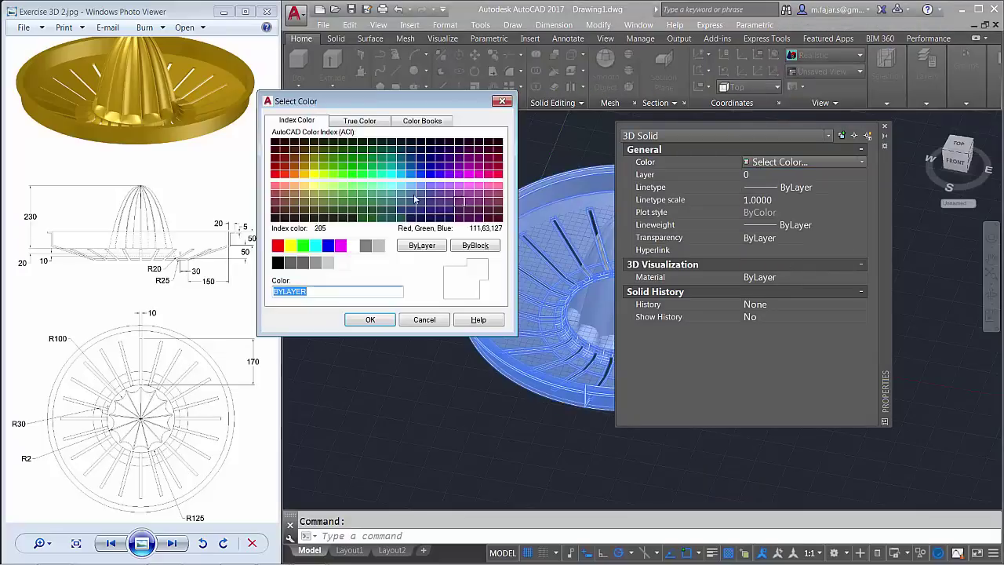
pyautogui.click(306, 177)
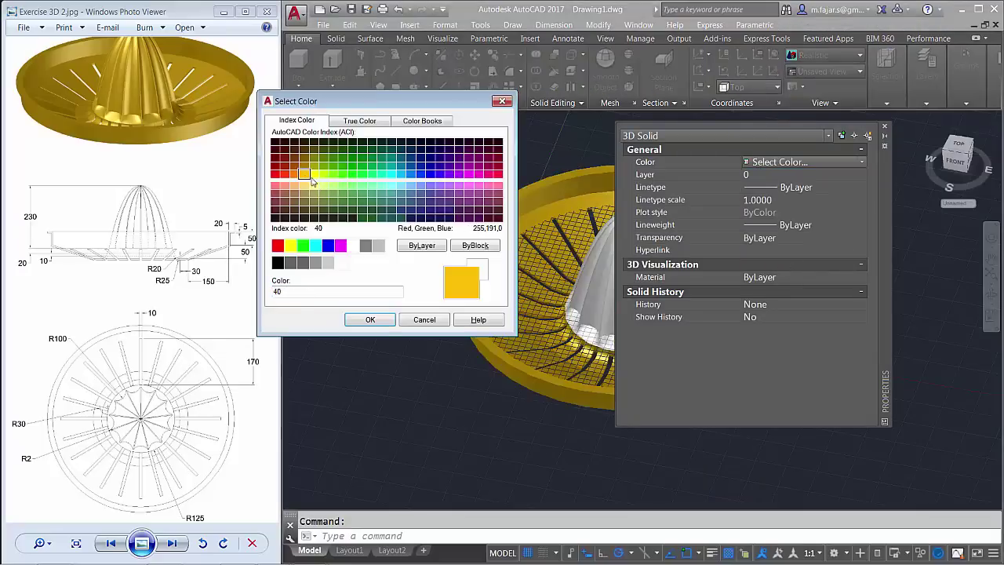
pyautogui.click(370, 320)
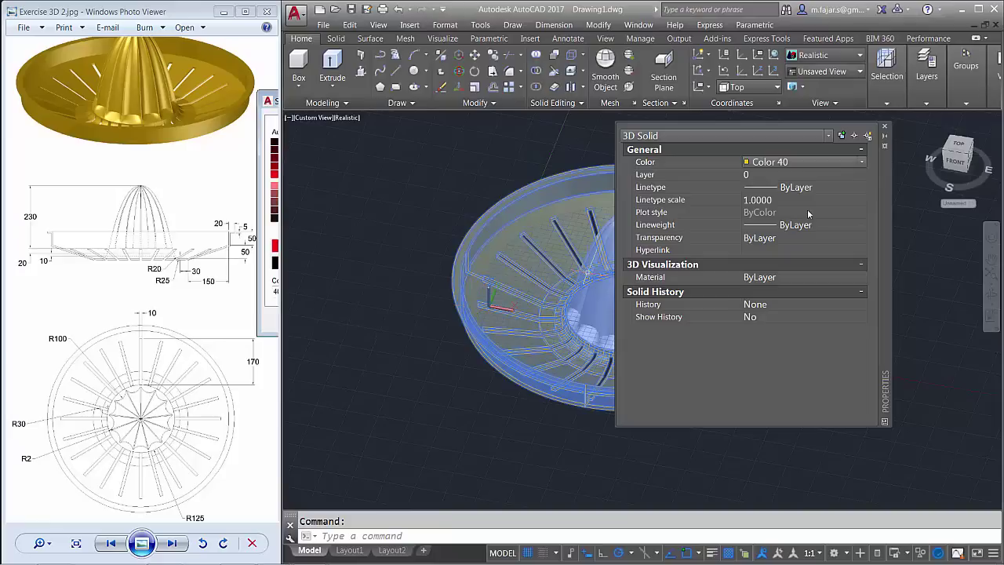
pyautogui.click(885, 126)
pyautogui.press('Escape')
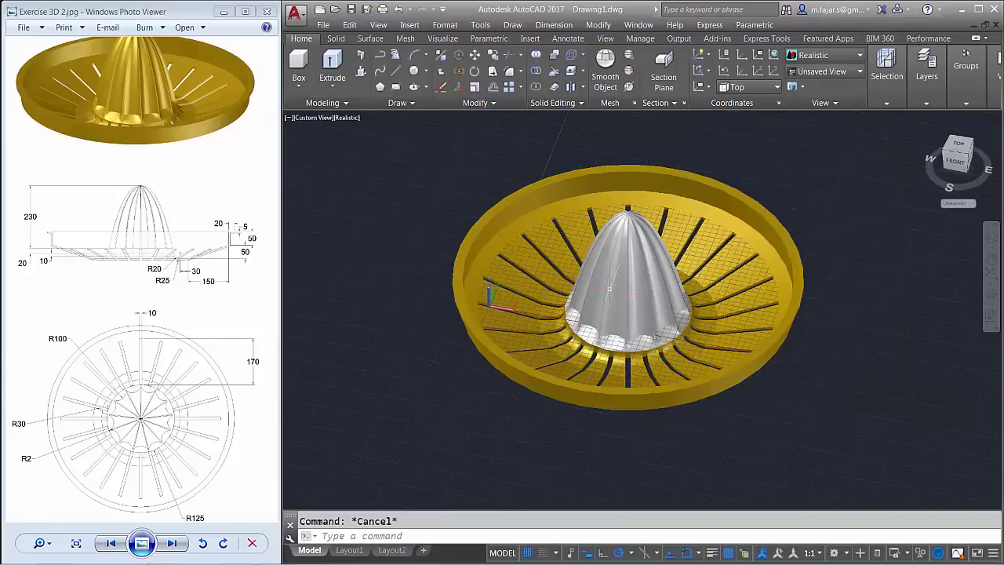
# Give the ribbed cone Color 40 as well
pyautogui.click(610, 289)
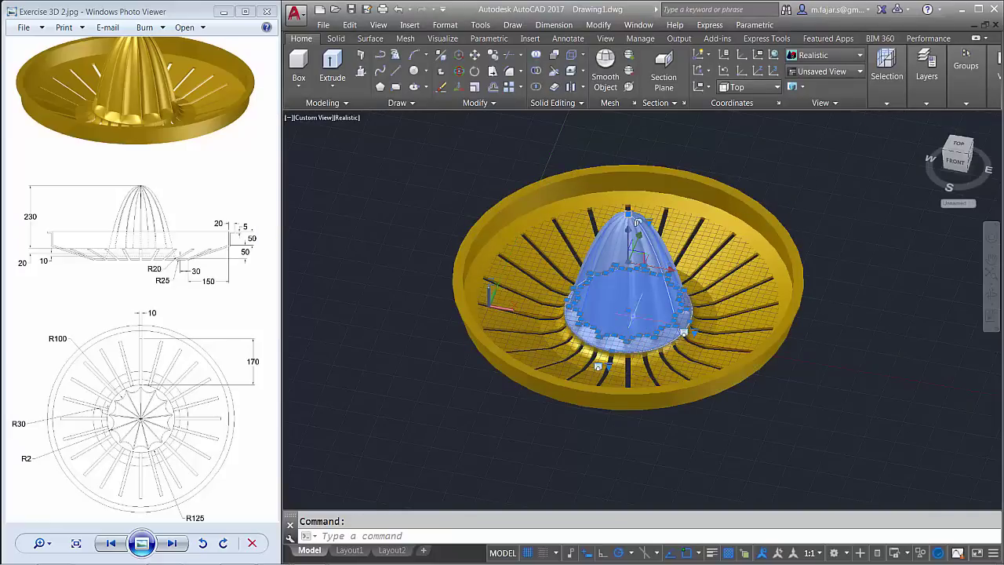
pyautogui.doubleClick(635, 289)
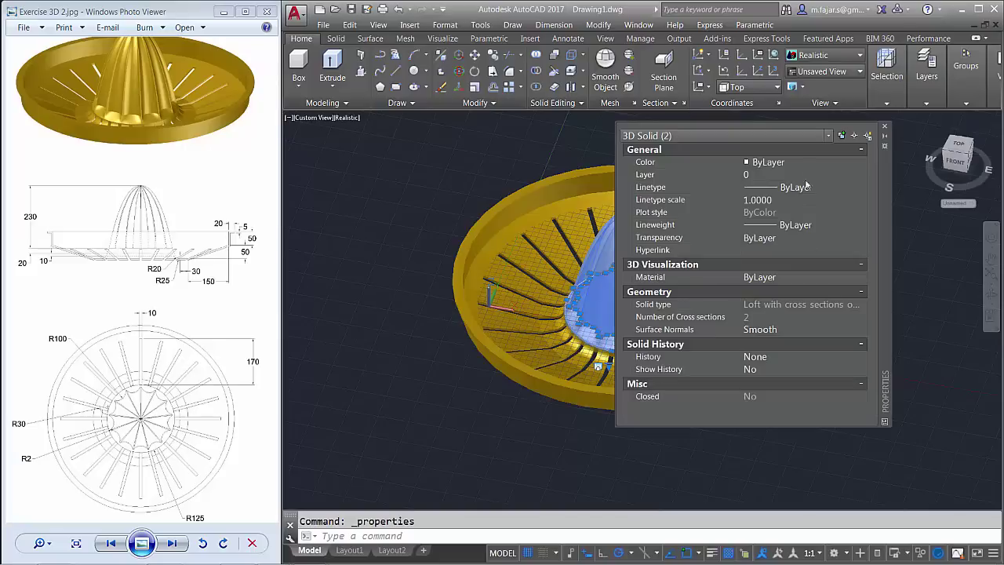
pyautogui.click(862, 163)
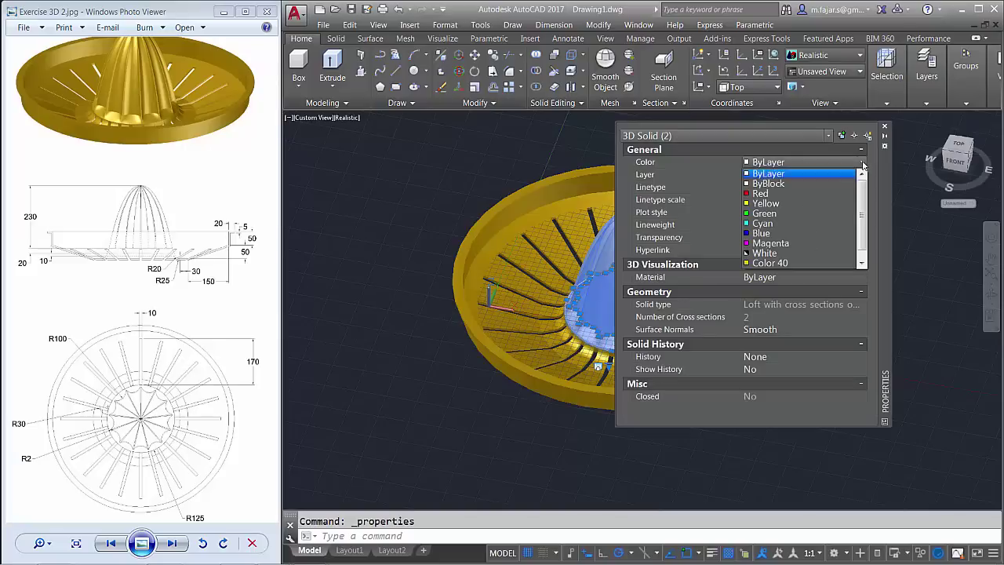
pyautogui.click(782, 263)
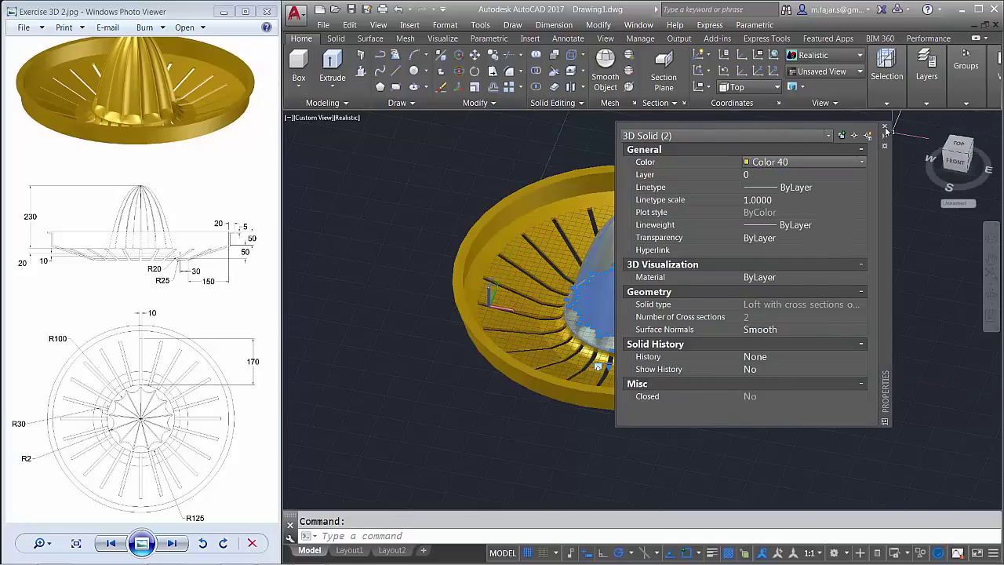
pyautogui.click(885, 127)
pyautogui.press('Escape')
pyautogui.scroll(-2, 821, 213)
# Zoom and orbit to inspect the gold juicer from below and from above
pyautogui.scroll(1, 785, 302)
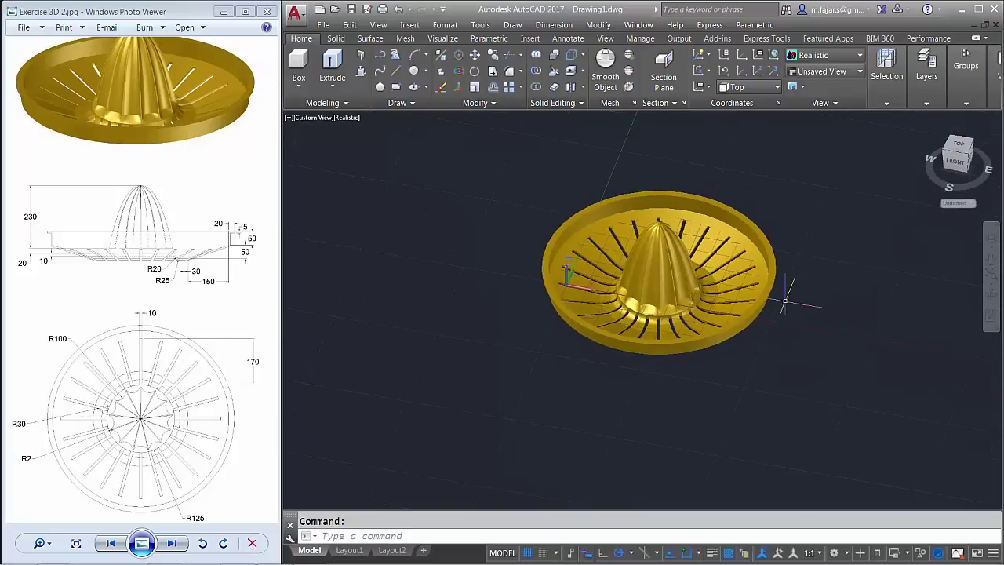
pyautogui.moveTo(784, 303)
pyautogui.keyDown('shift'); pyautogui.mouseDown(button='middle')
pyautogui.moveTo(851, 225)
pyautogui.moveTo(521, 273)
pyautogui.moveTo(558, 301)
pyautogui.mouseUp(button='middle'); pyautogui.keyUp('shift')
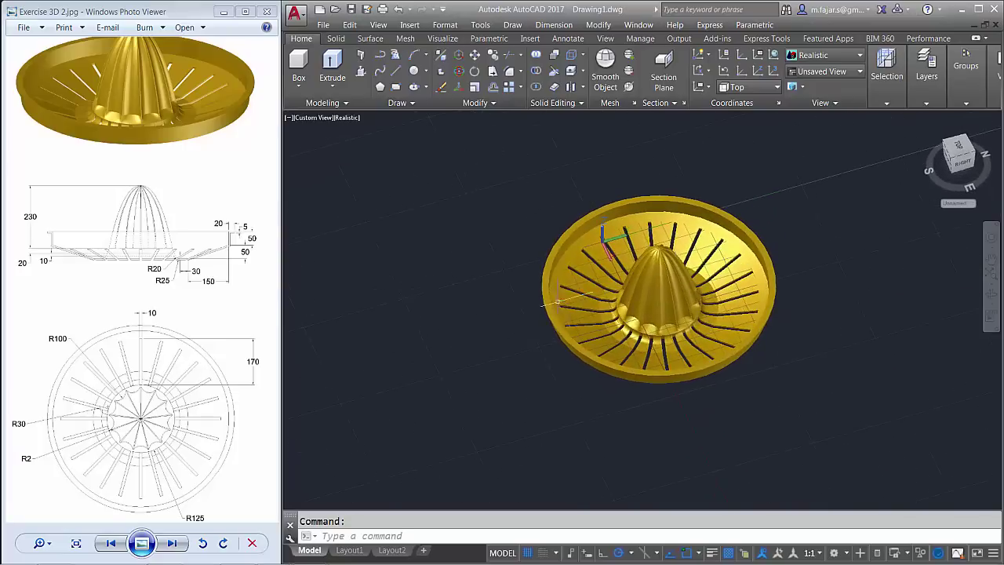
pyautogui.scroll(3, 653, 309)
pyautogui.moveTo(782, 317)
pyautogui.keyDown('shift'); pyautogui.mouseDown(button='middle')
pyautogui.moveTo(830, 302)
pyautogui.moveTo(804, 333)
pyautogui.mouseUp(button='middle'); pyautogui.keyUp('shift')
# Set FACETRES to 10 and view the smoother juicer in side elevation
pyautogui.write('c')
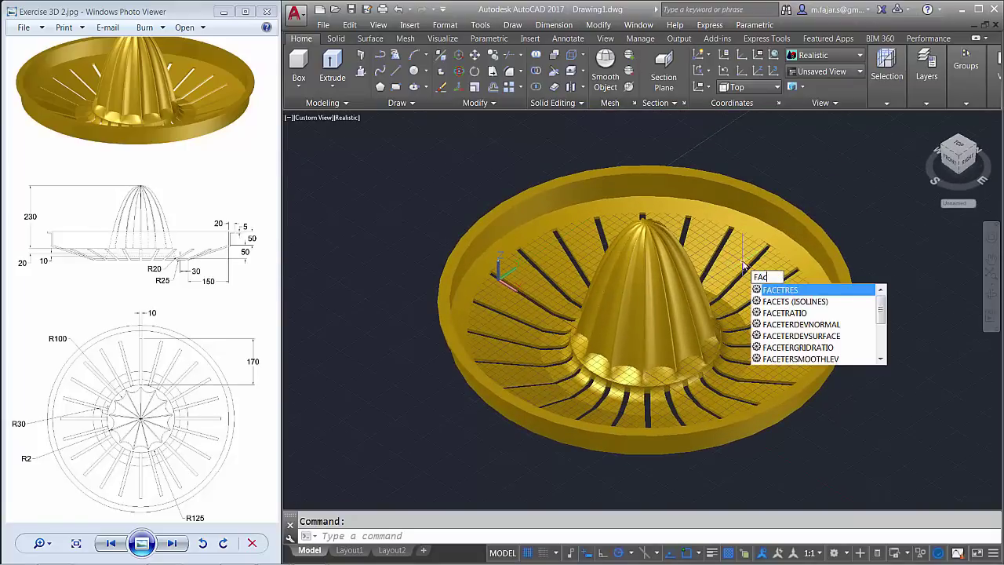
pyautogui.write('etress')
pyautogui.press('Return')
pyautogui.write('10')
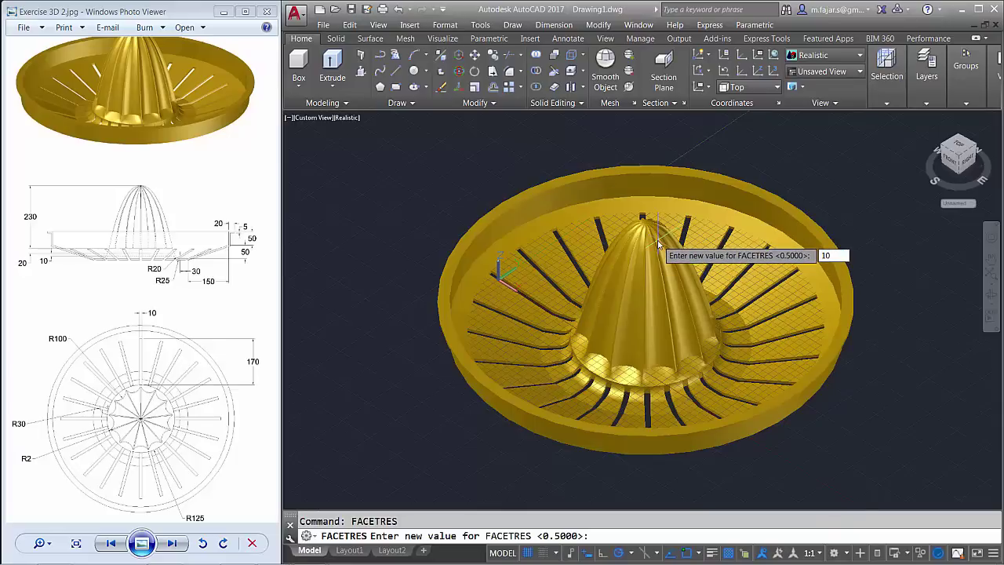
pyautogui.press('Return')
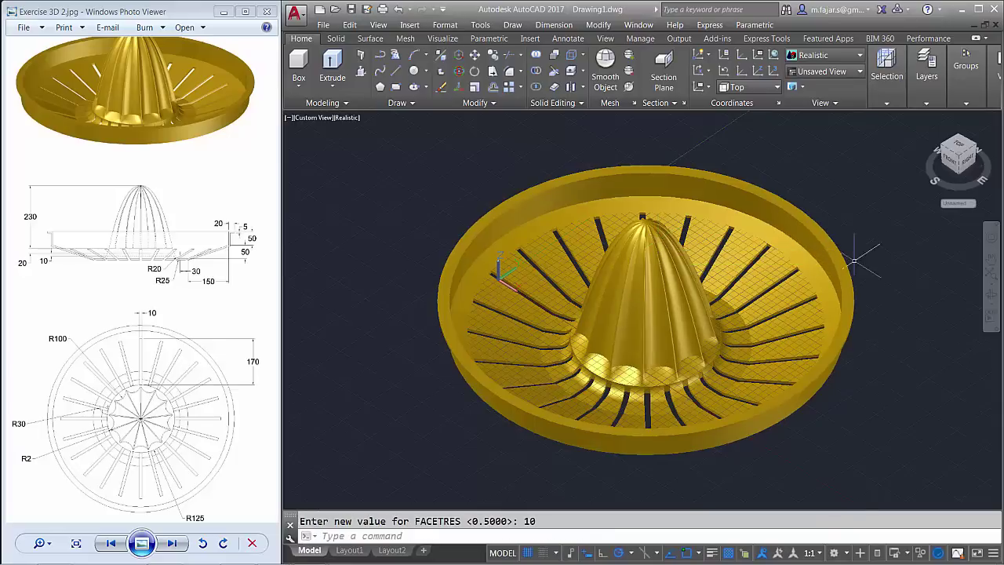
pyautogui.moveTo(819, 309)
pyautogui.keyDown('shift'); pyautogui.mouseDown(button='middle')
pyautogui.moveTo(568, 247)
pyautogui.moveTo(785, 287)
pyautogui.moveTo(554, 319)
pyautogui.moveTo(651, 333)
pyautogui.moveTo(705, 290)
pyautogui.mouseUp(button='middle'); pyautogui.keyUp('shift')
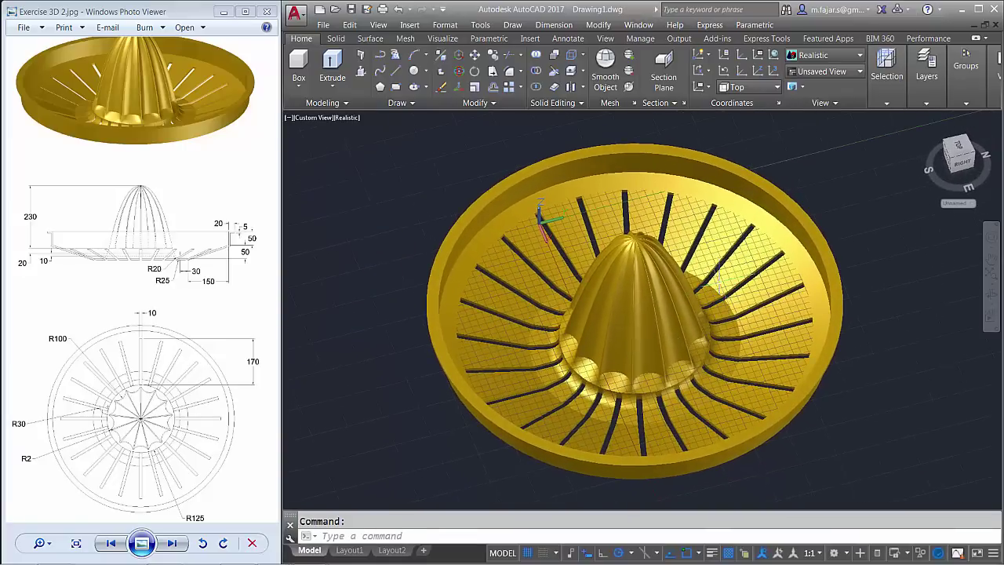